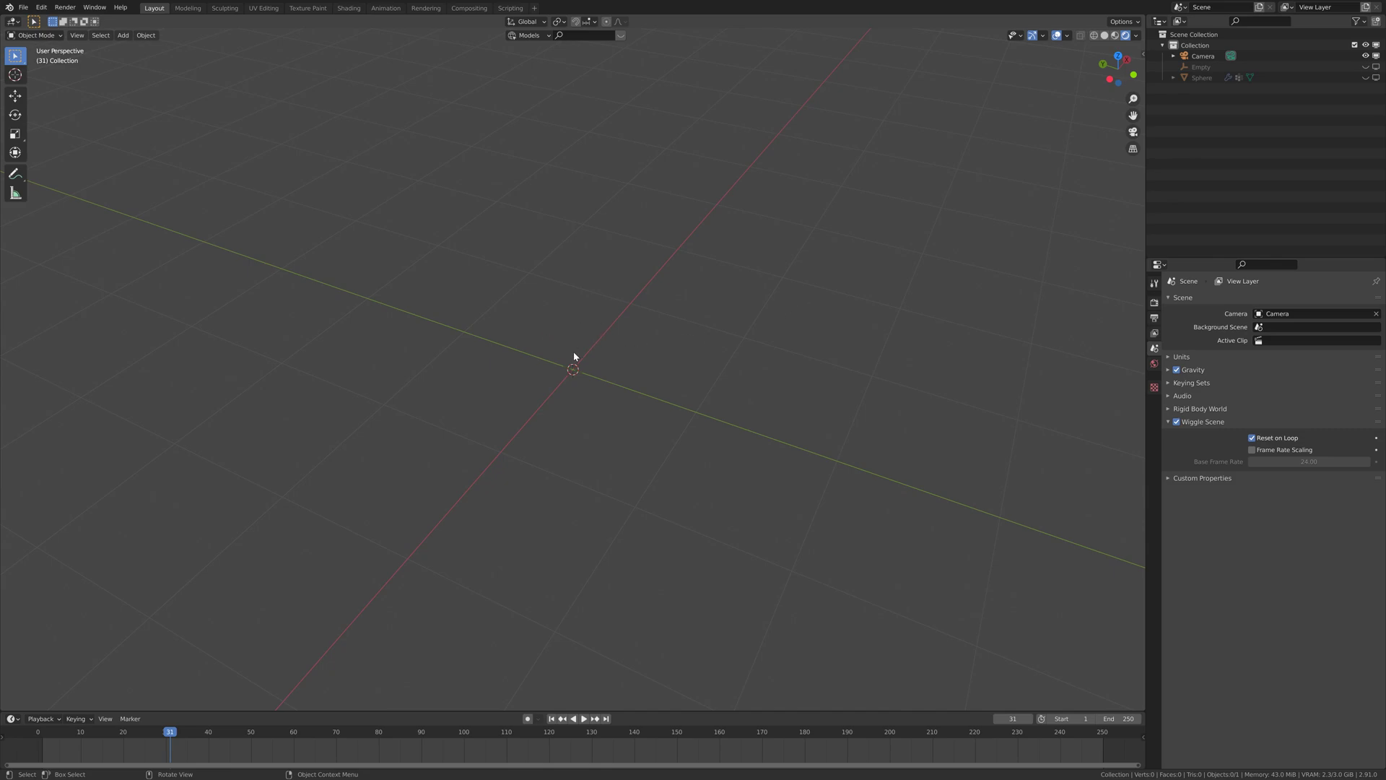
Add a UV sphere at the origin and switch the viewport to solid shading.
key(shift+a)
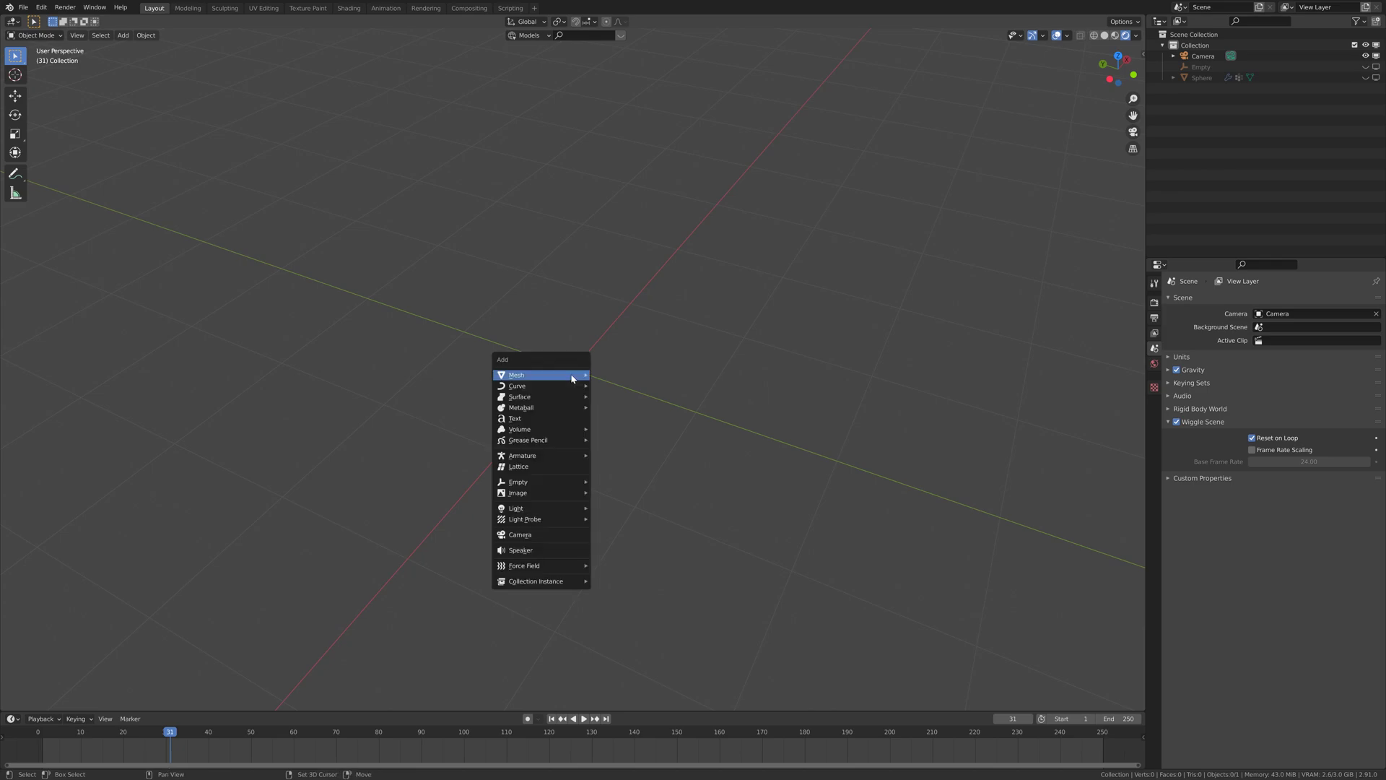
mouse_move(575, 375)
click(634, 406)
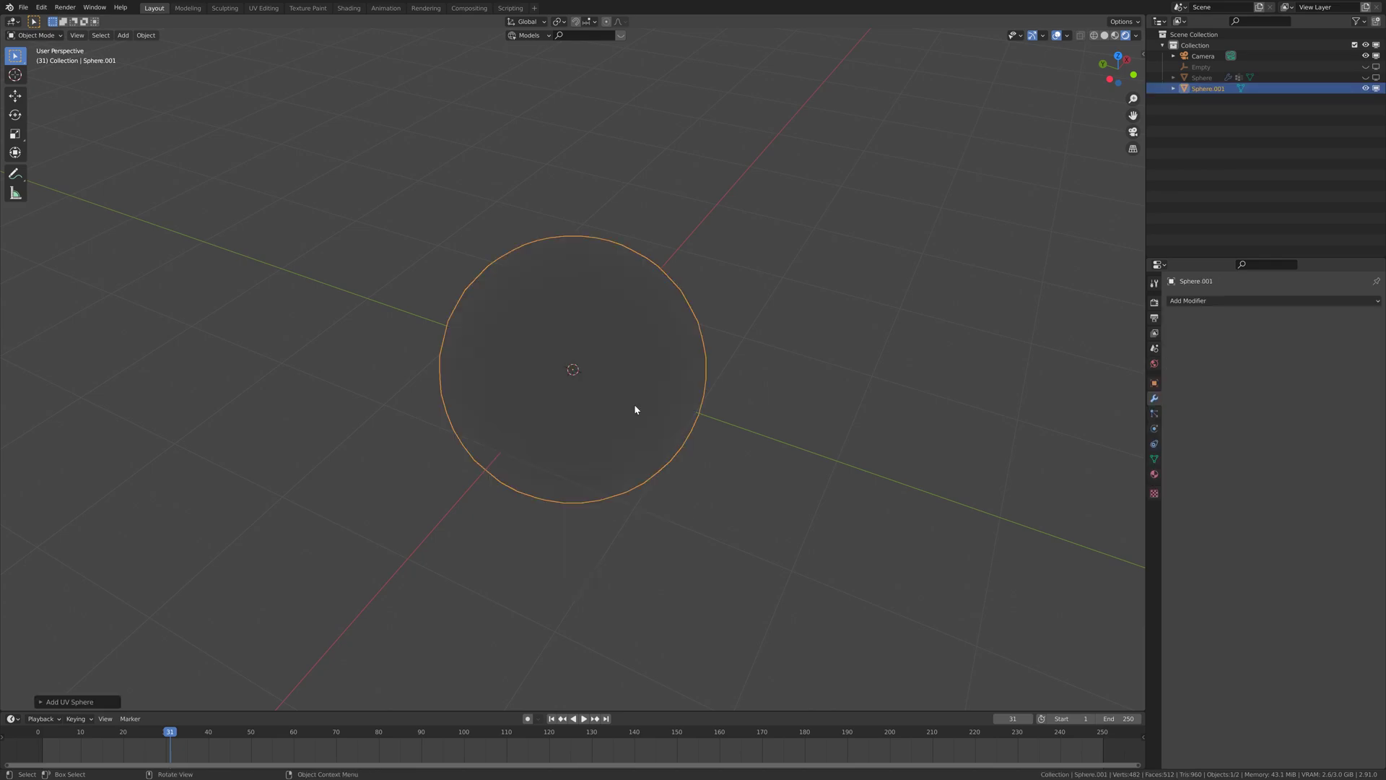
middle_drag(634, 404, 591, 404)
key(z)
click(722, 439)
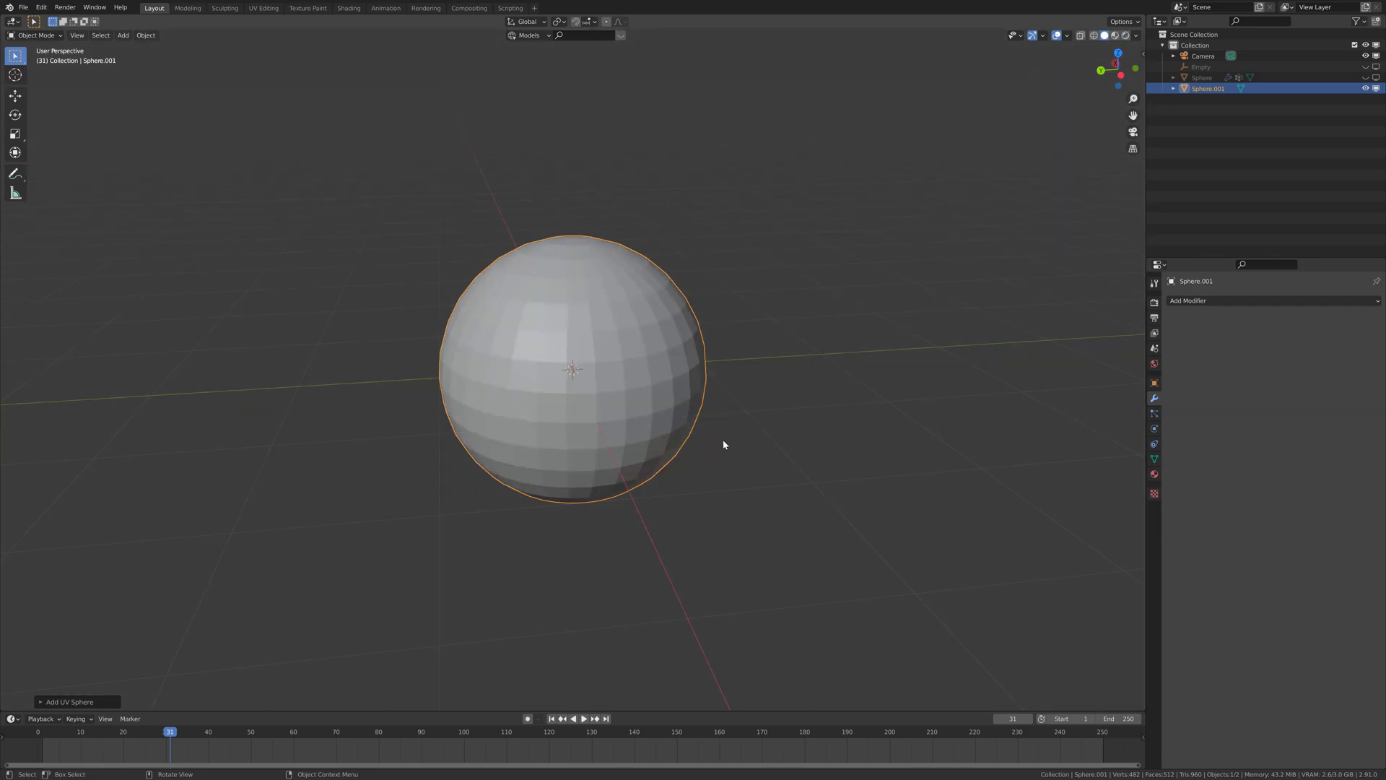
mouse_move(722, 439)
middle_down()
mouse_move(677, 433)
mouse_move(693, 392)
mouse_move(700, 404)
middle_up()
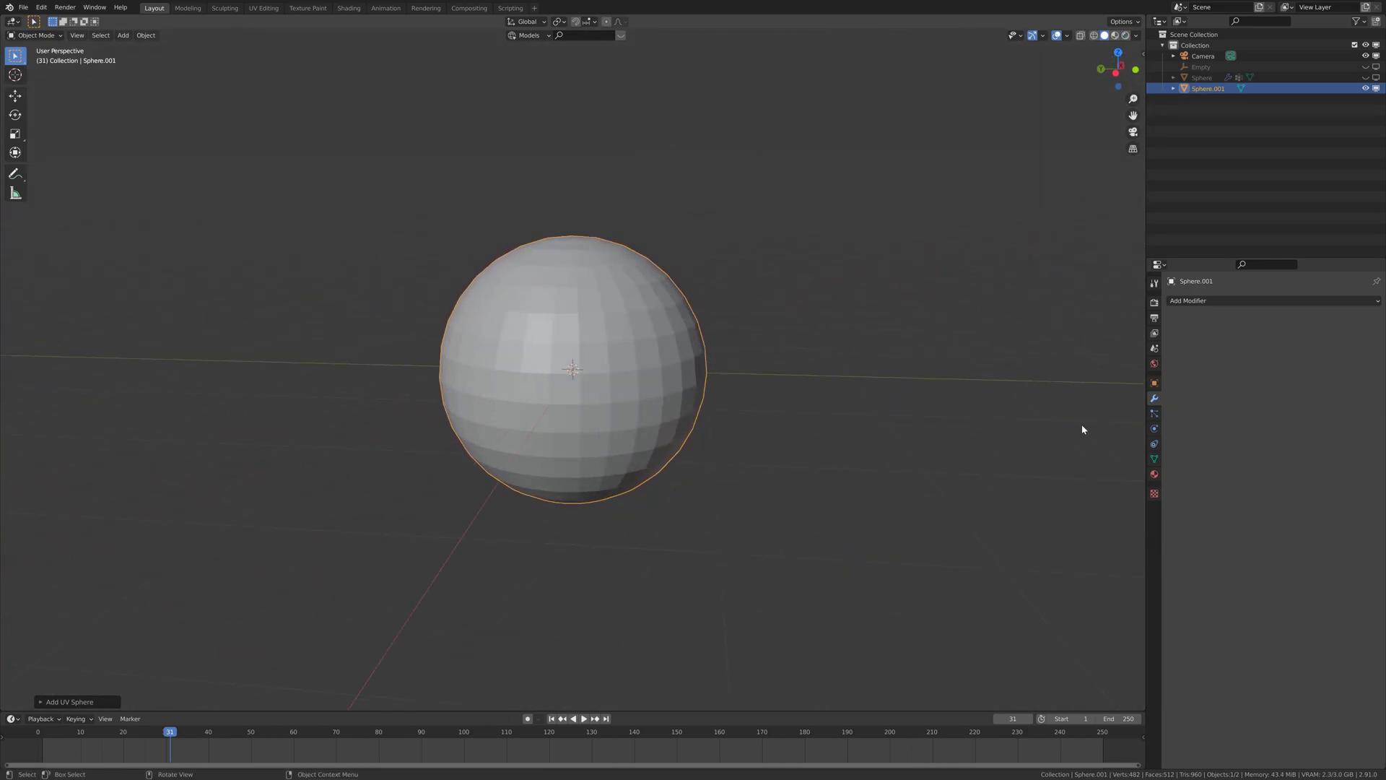
Create a vertex group on the new sphere and name it Noise.
click(1155, 459)
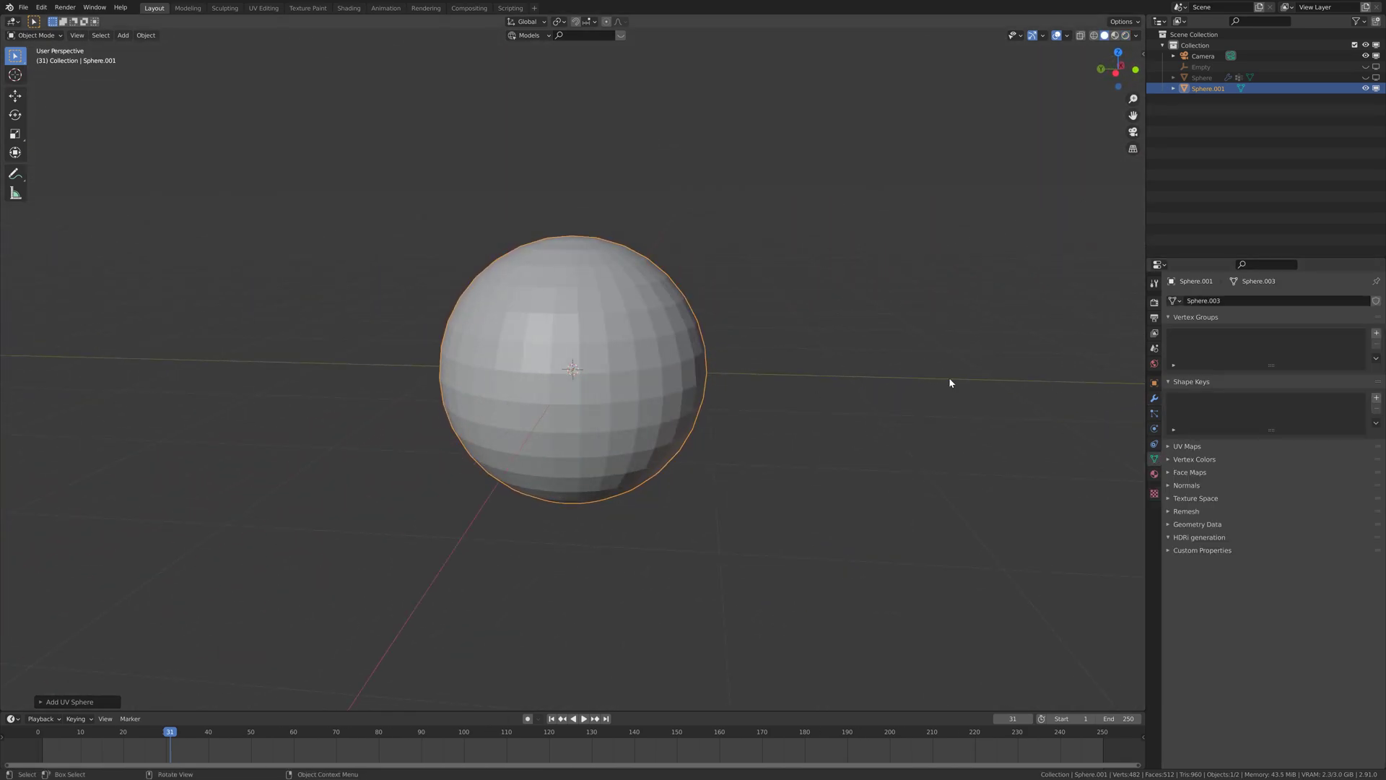
key(Tab)
key(Tab)
click(1376, 333)
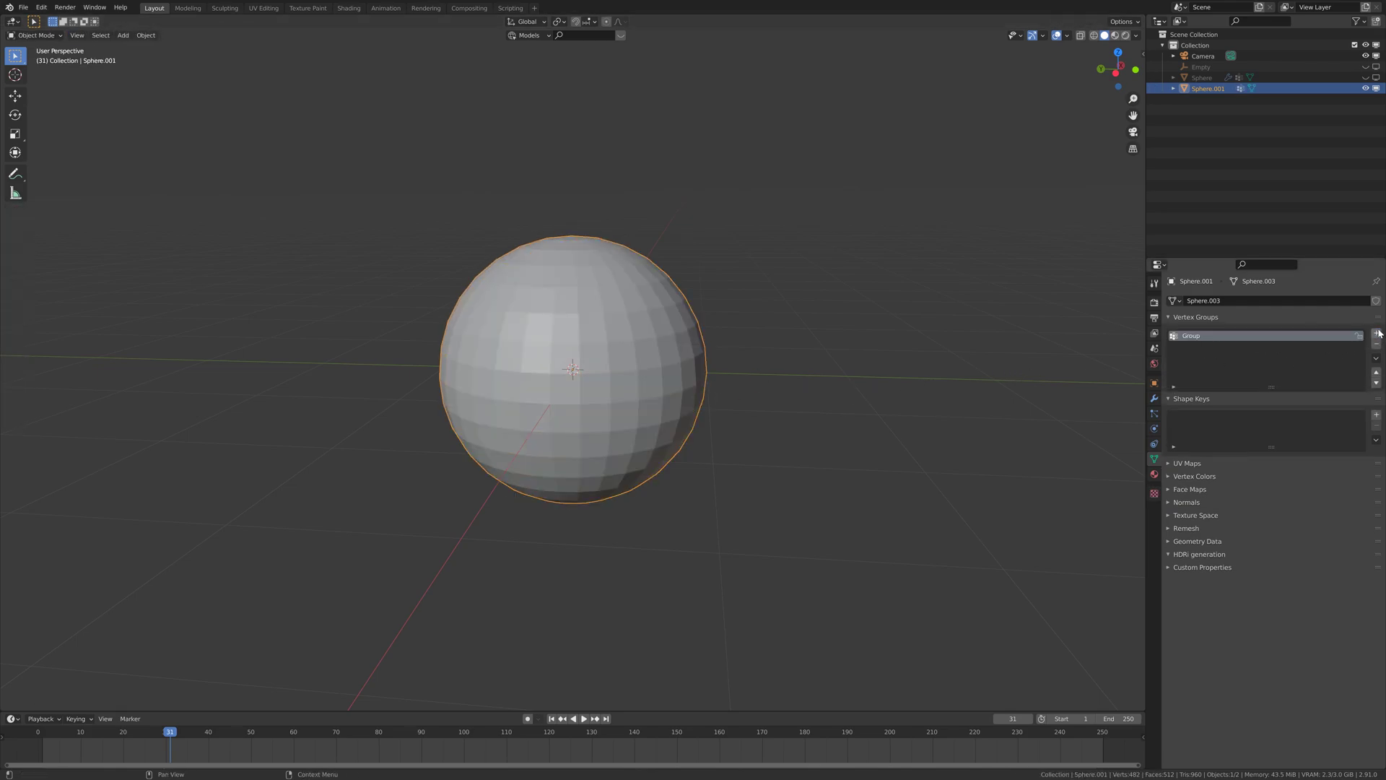
double_click(1191, 335)
text(Noise)
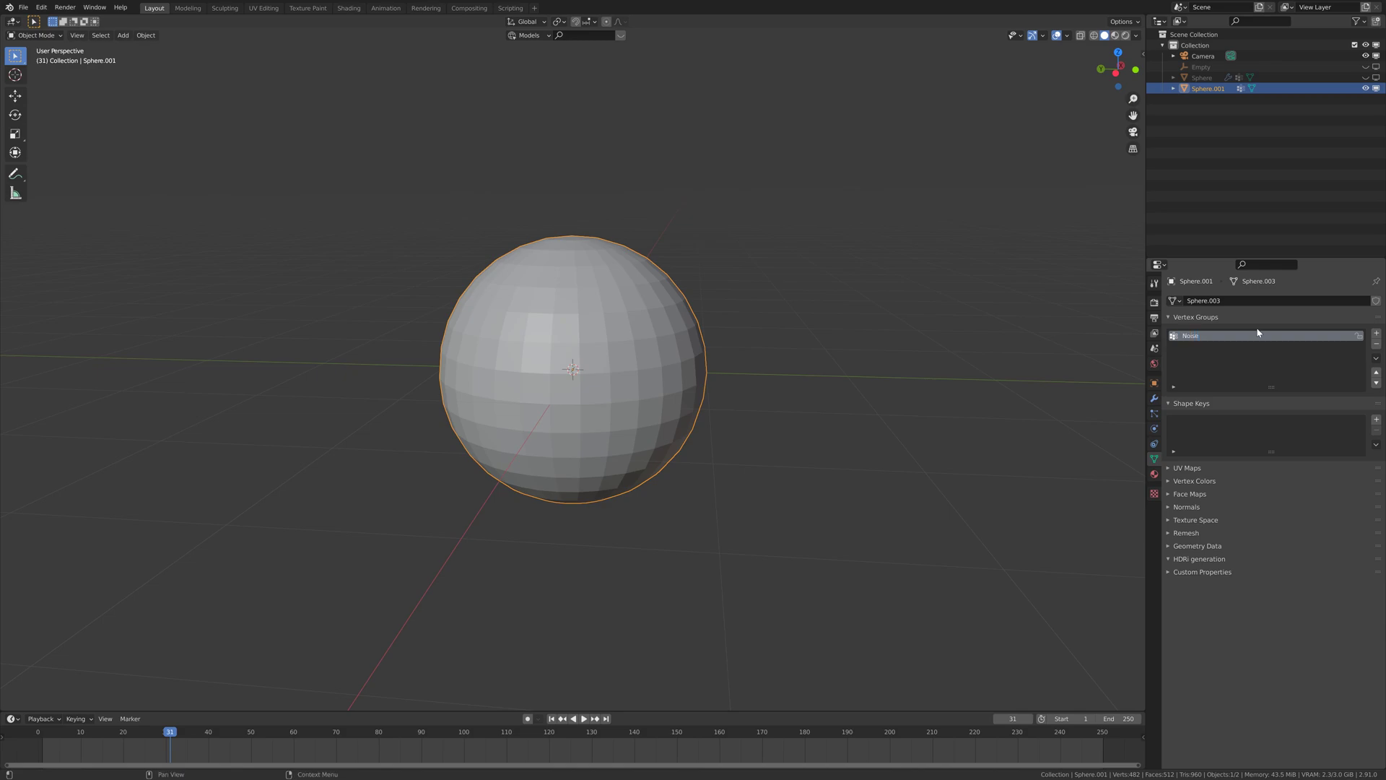
Add a Vertex Weight Edit modifier to the sphere, targeting the Noise vertex group with Group Add and Group Remove enabled.
click(1153, 398)
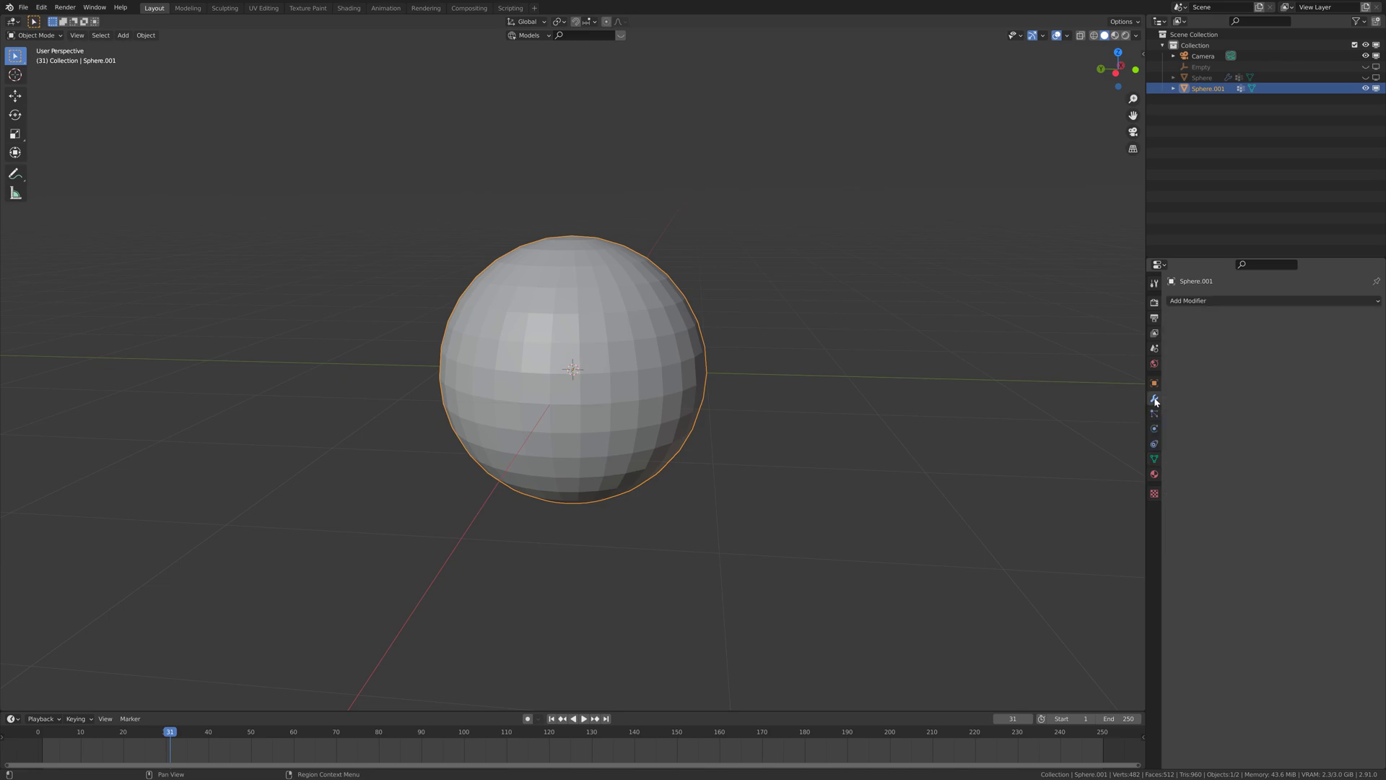
click(1223, 301)
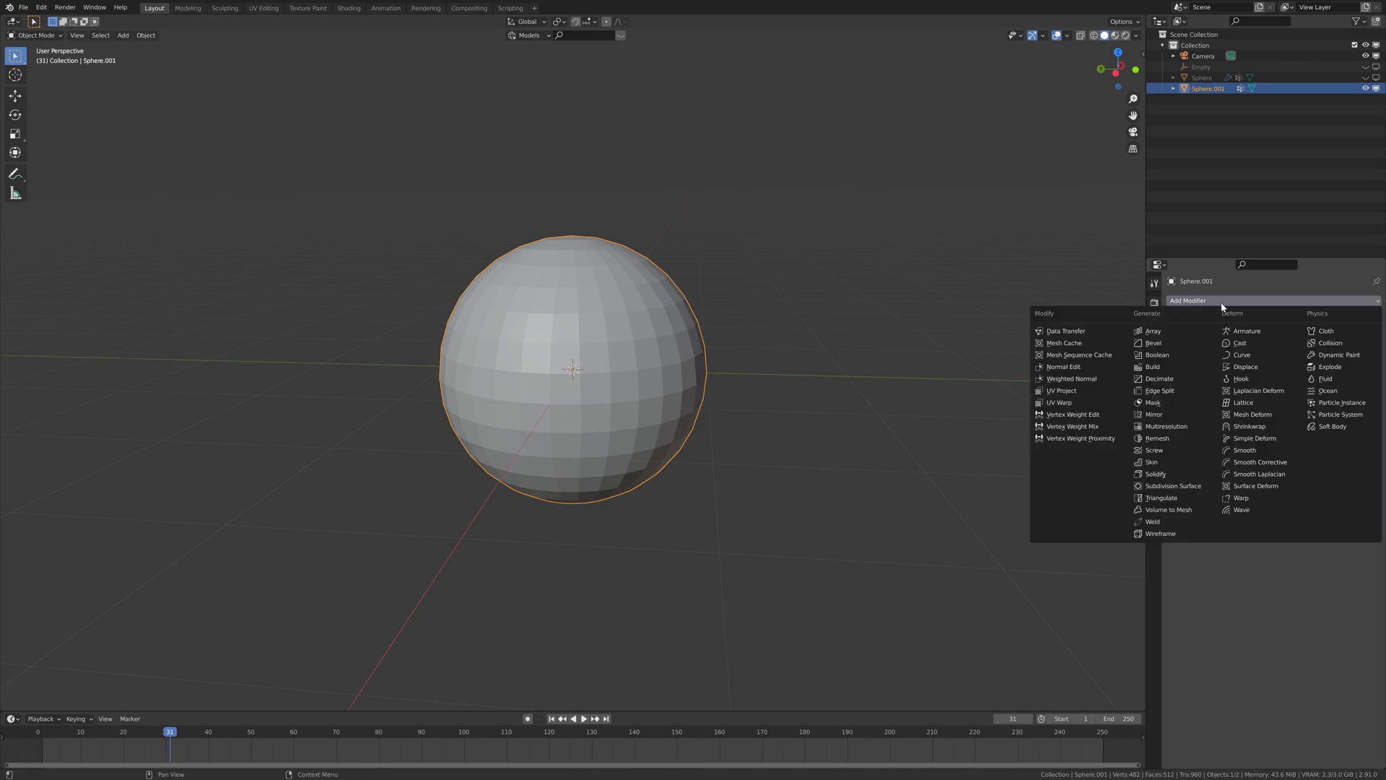
click(1075, 415)
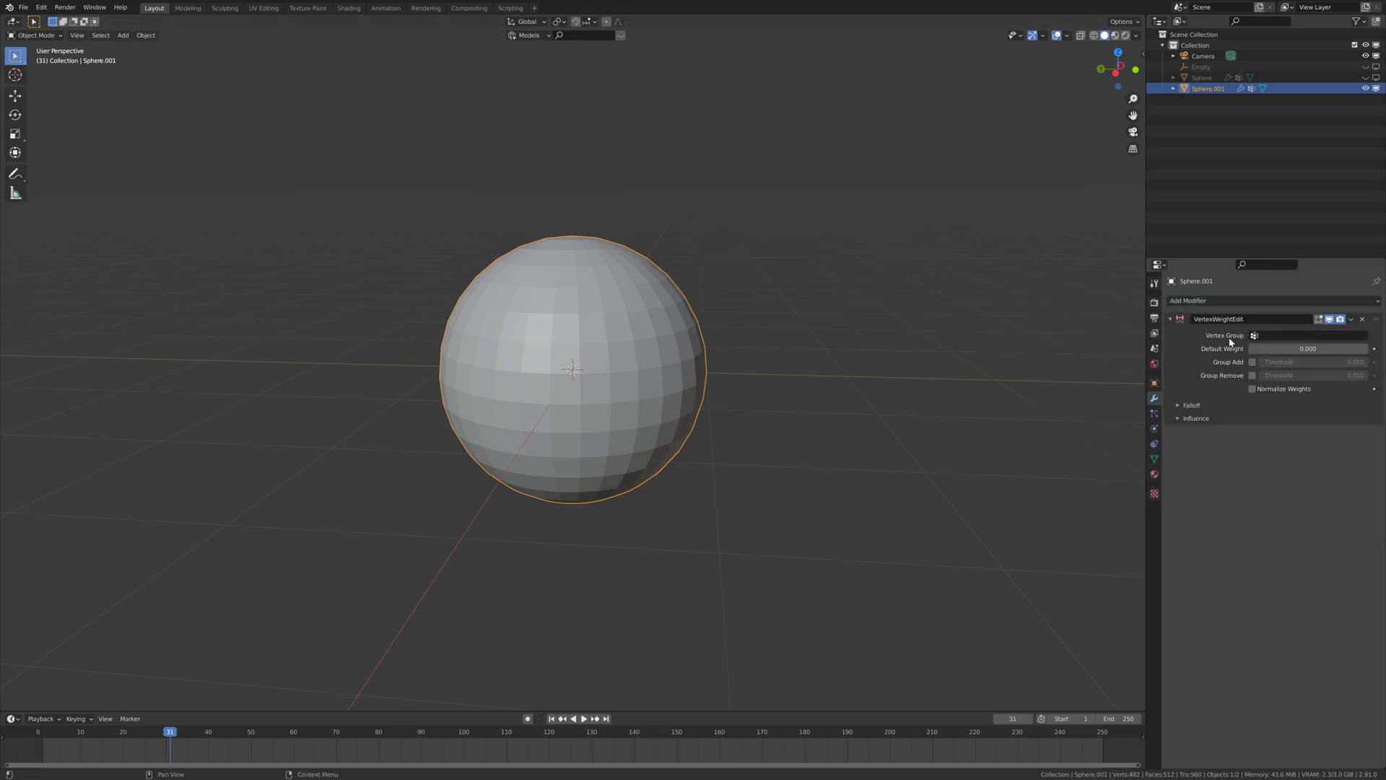
click(1256, 335)
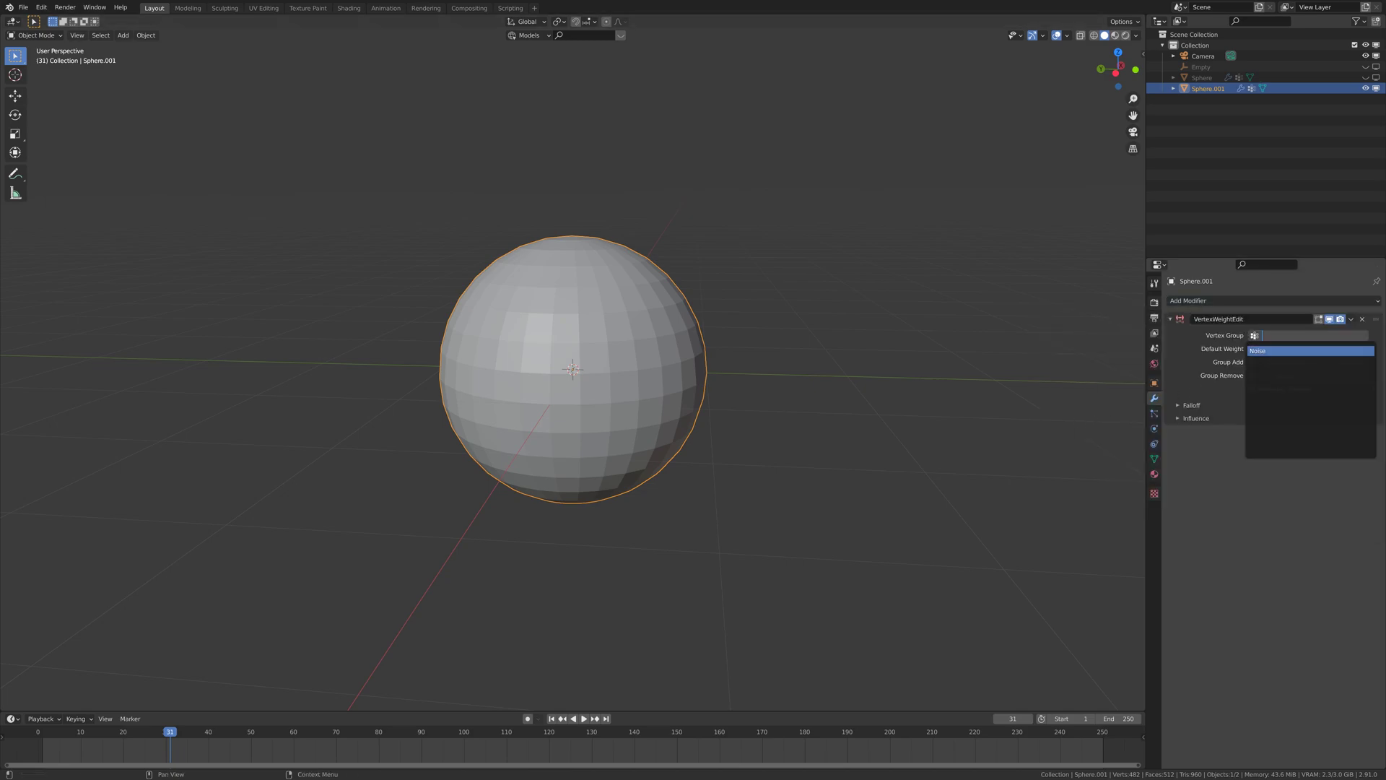
click(1272, 350)
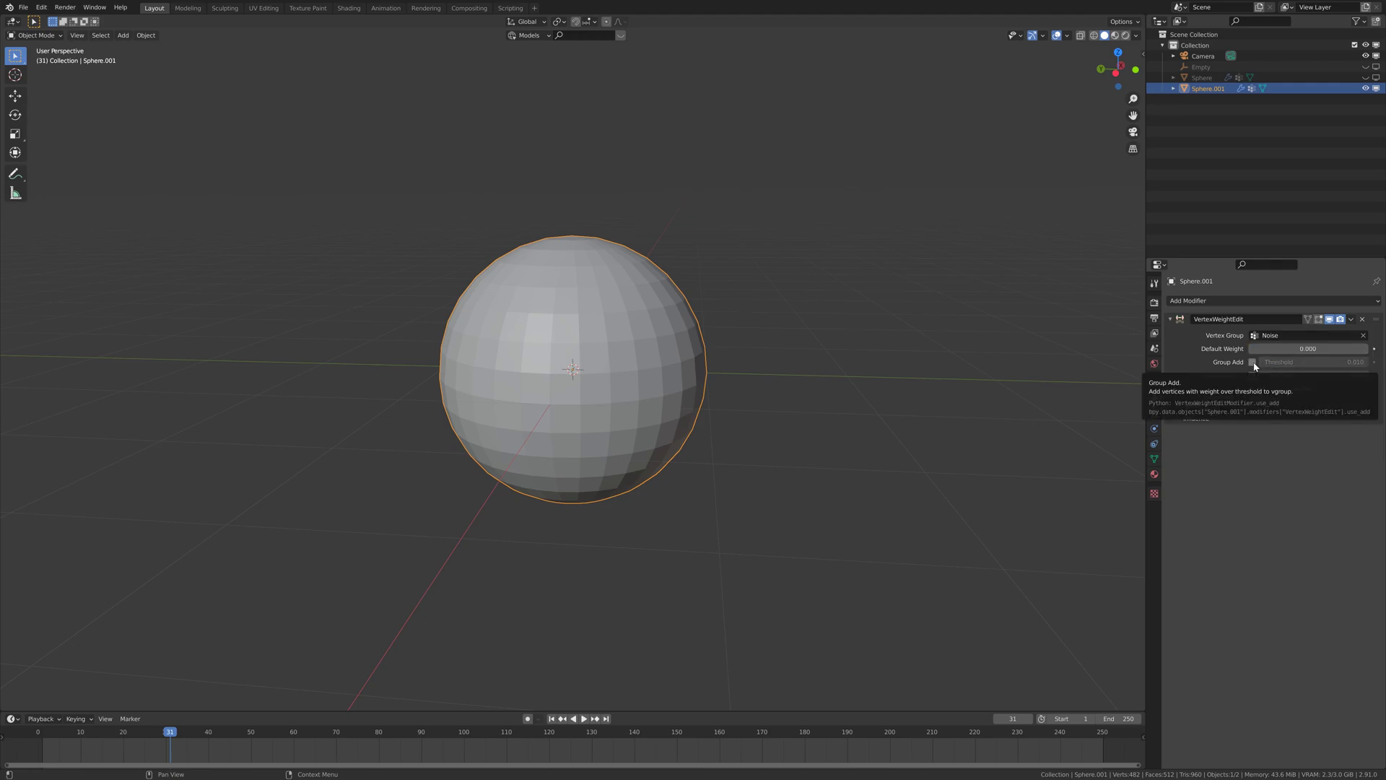
click(1253, 363)
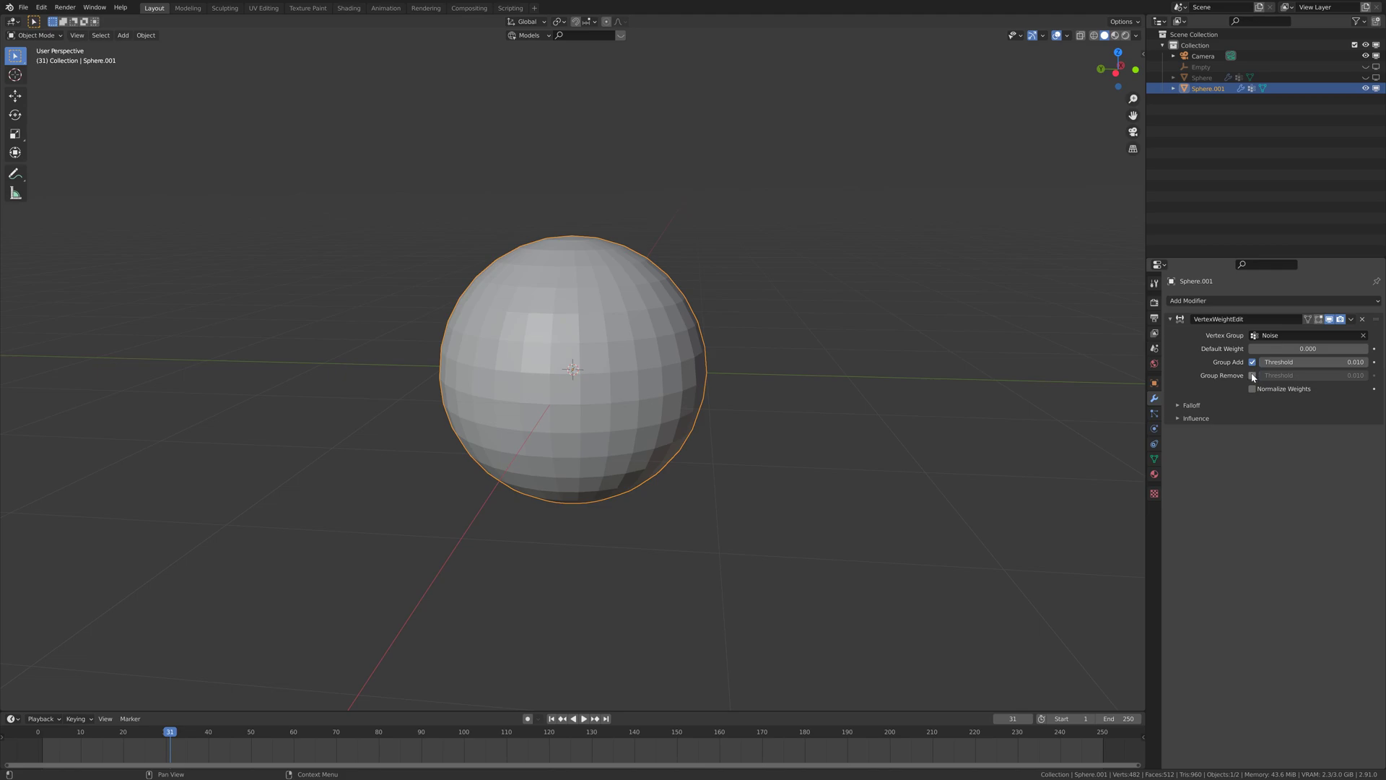
click(1252, 376)
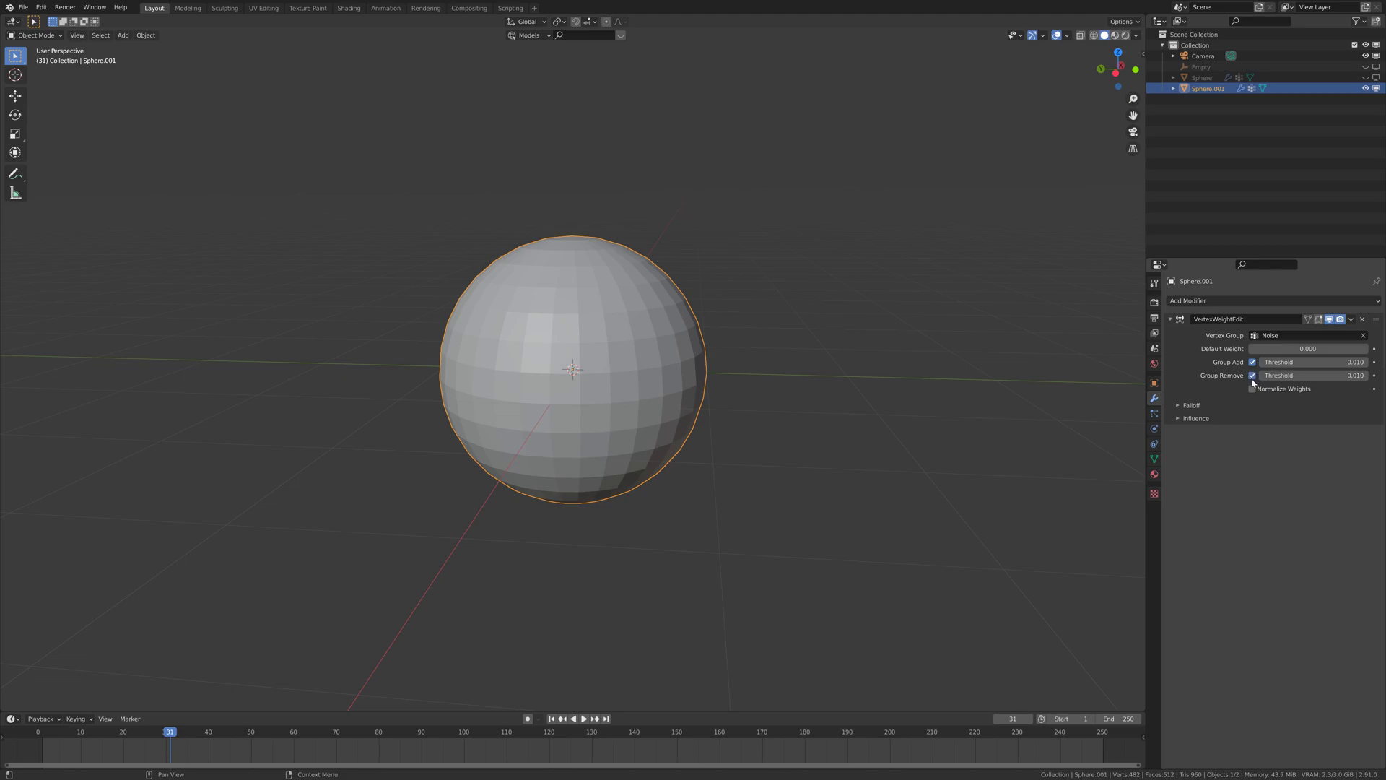
Set the modifier's falloff to Custom Curve and invert it so it runs from X 0, Y 1 to X 1, Y 0.
click(1189, 406)
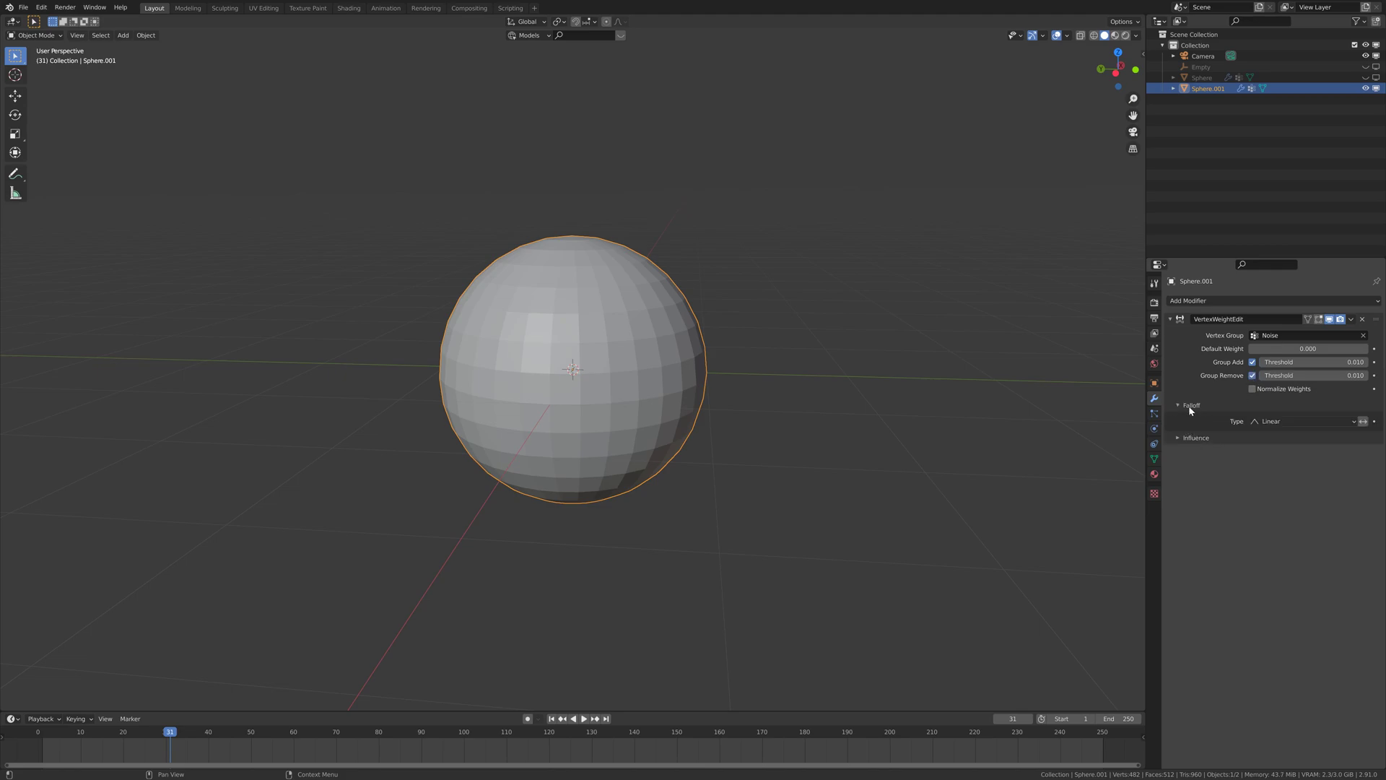
click(1288, 421)
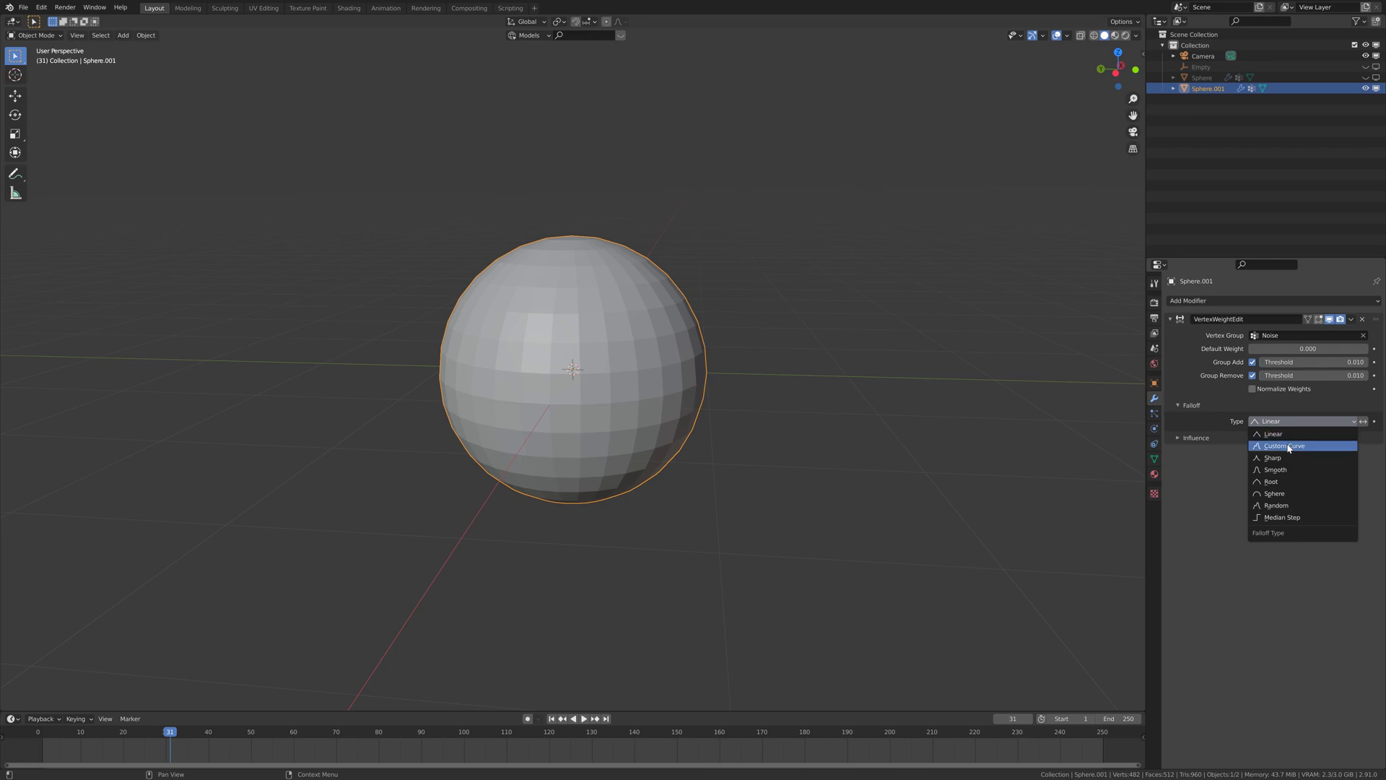
click(1288, 446)
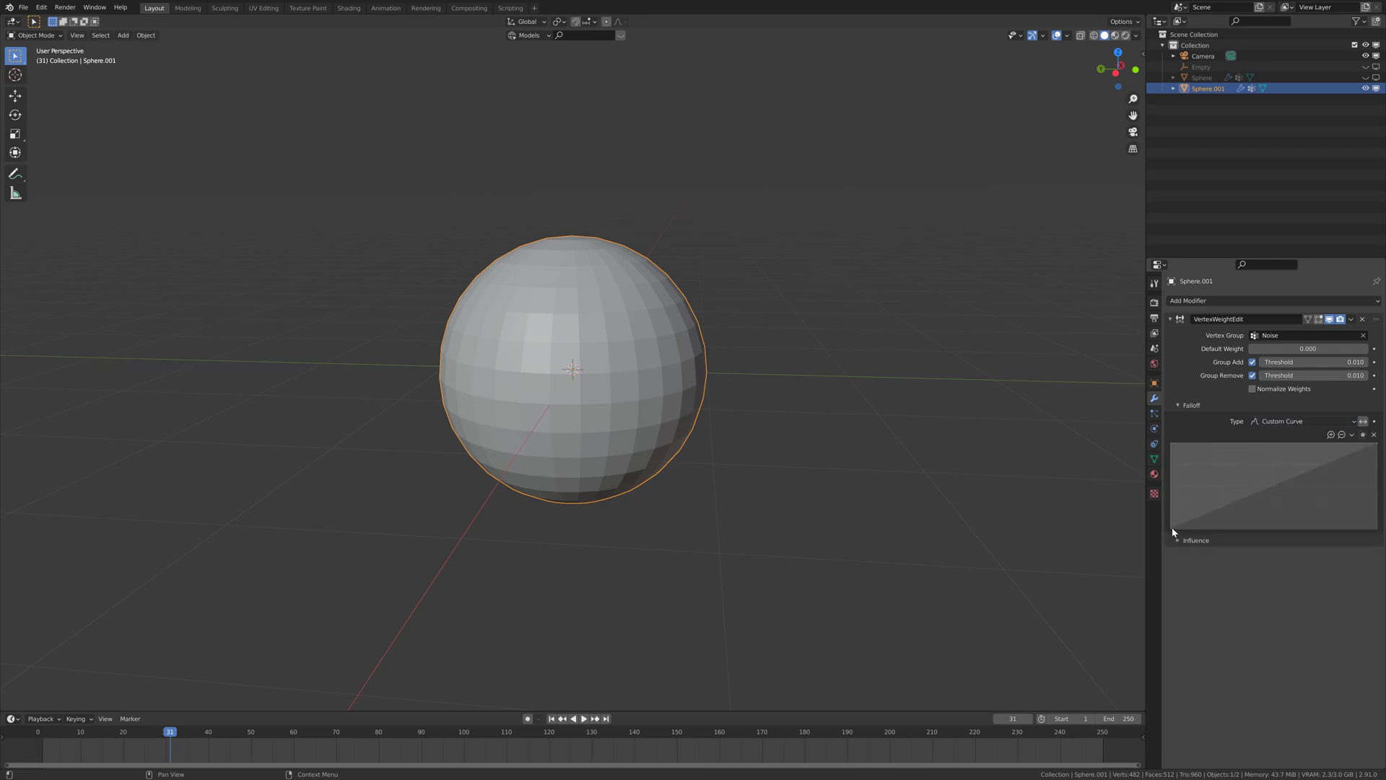
drag(1175, 532, 1171, 443)
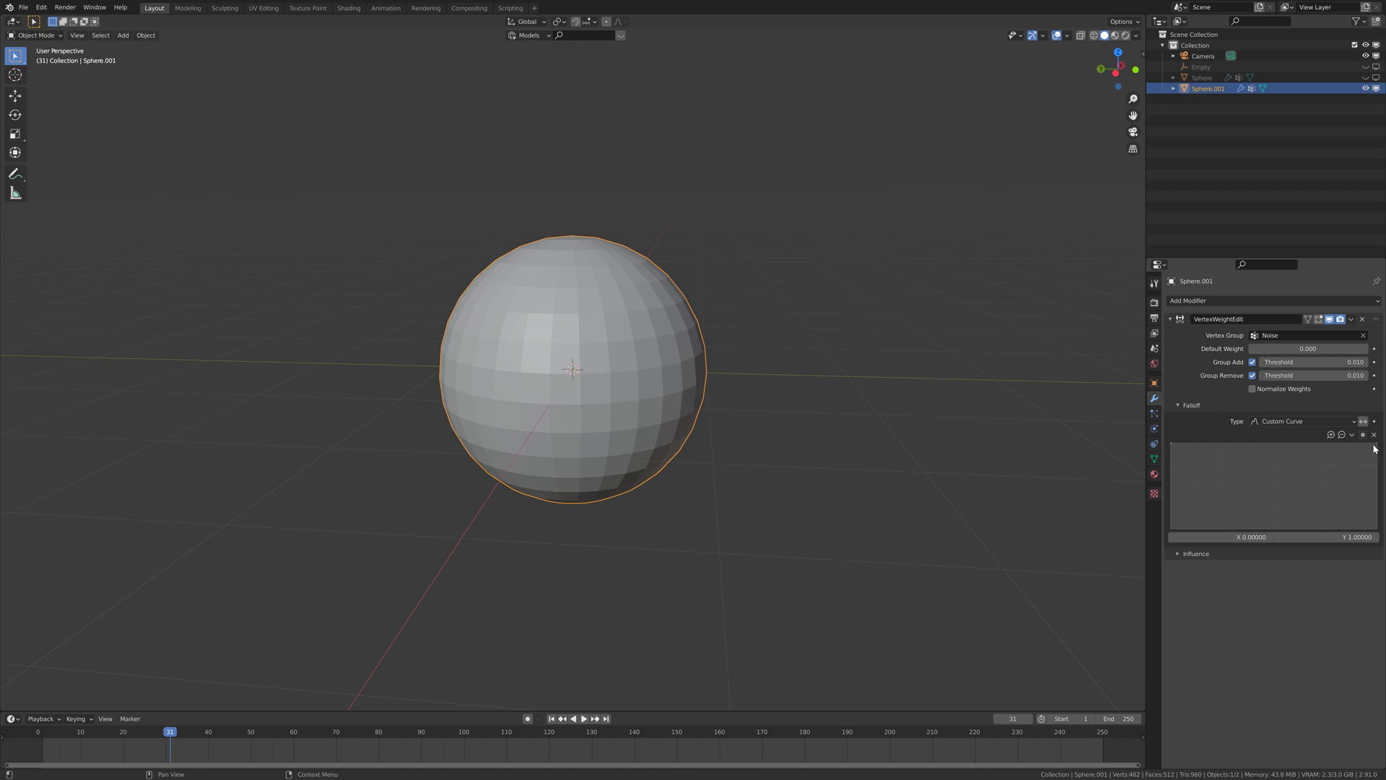
drag(1374, 448, 1376, 529)
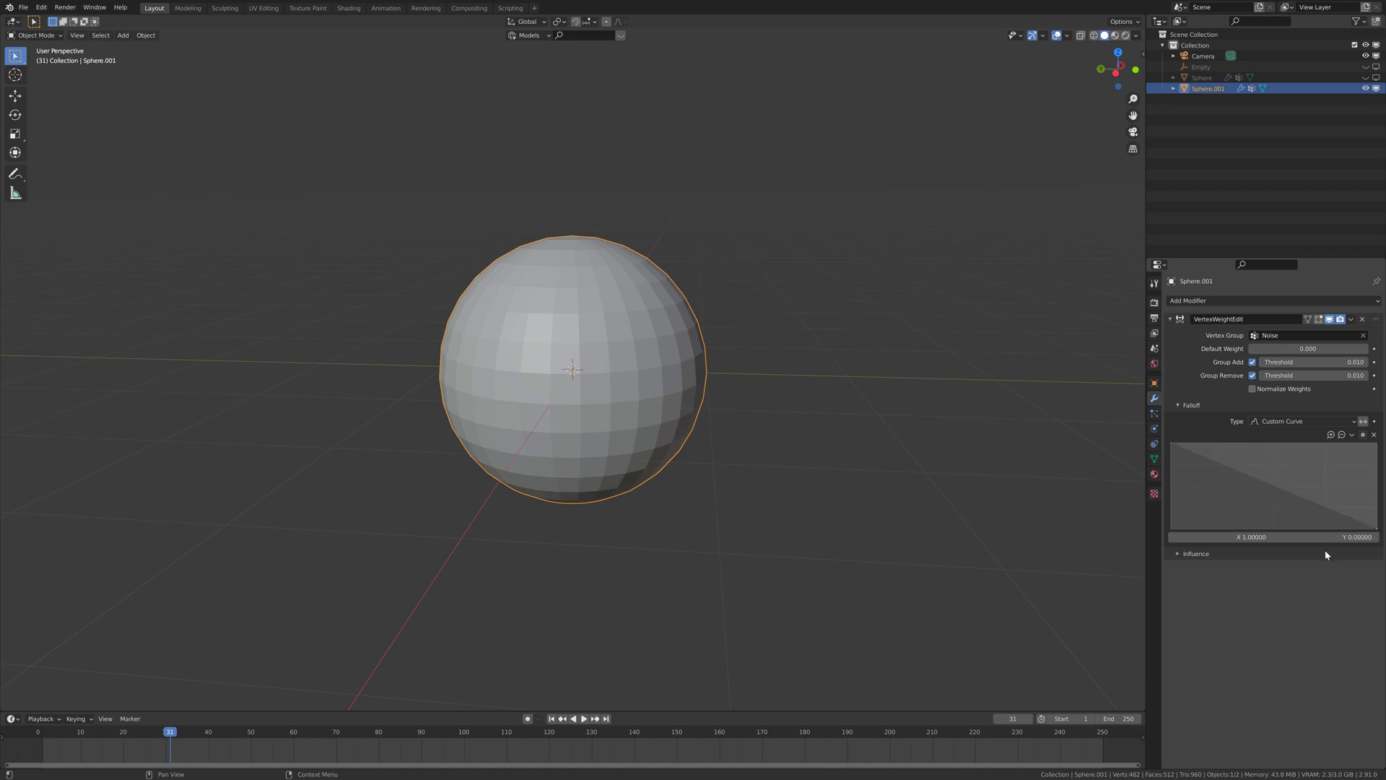
Create a mask texture named Noise in the modifier's influence settings and set its texture coordinates to Object.
click(1175, 553)
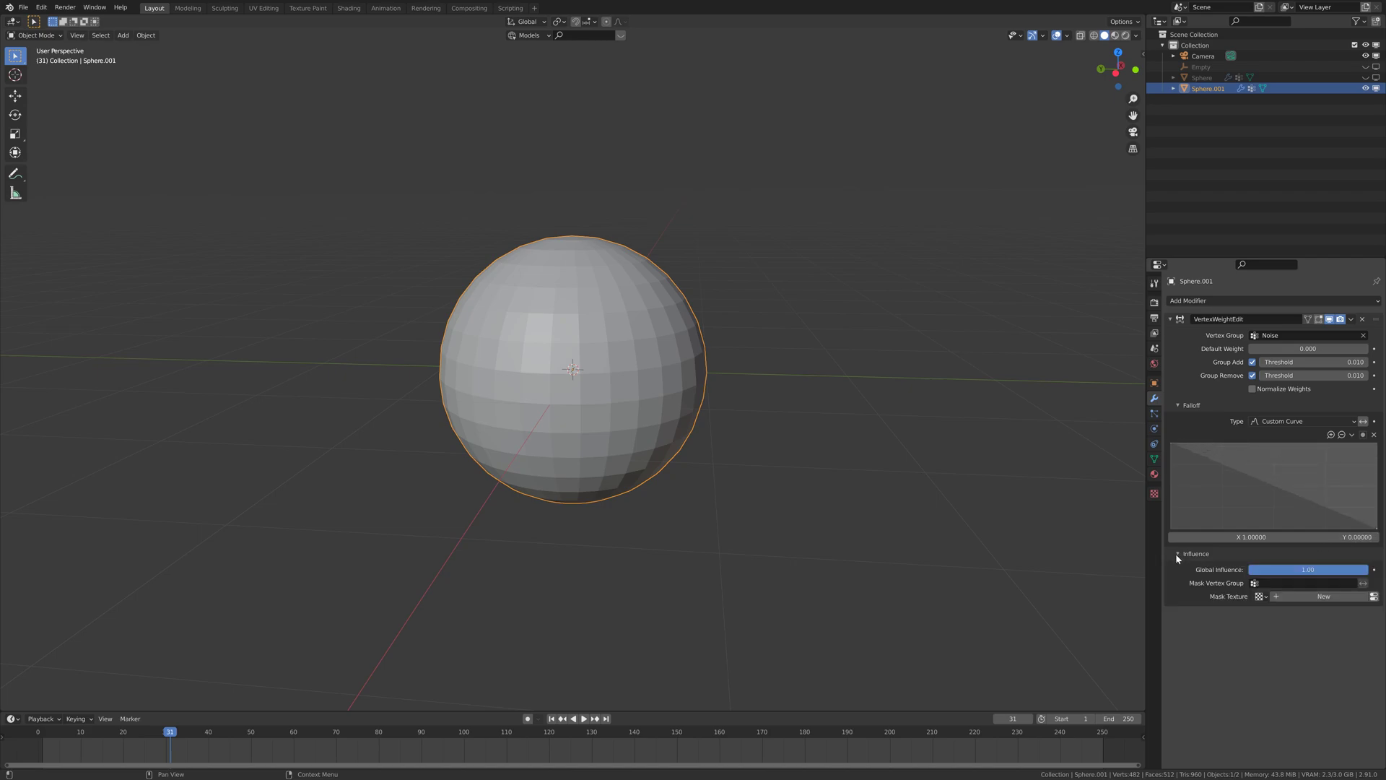
click(1291, 598)
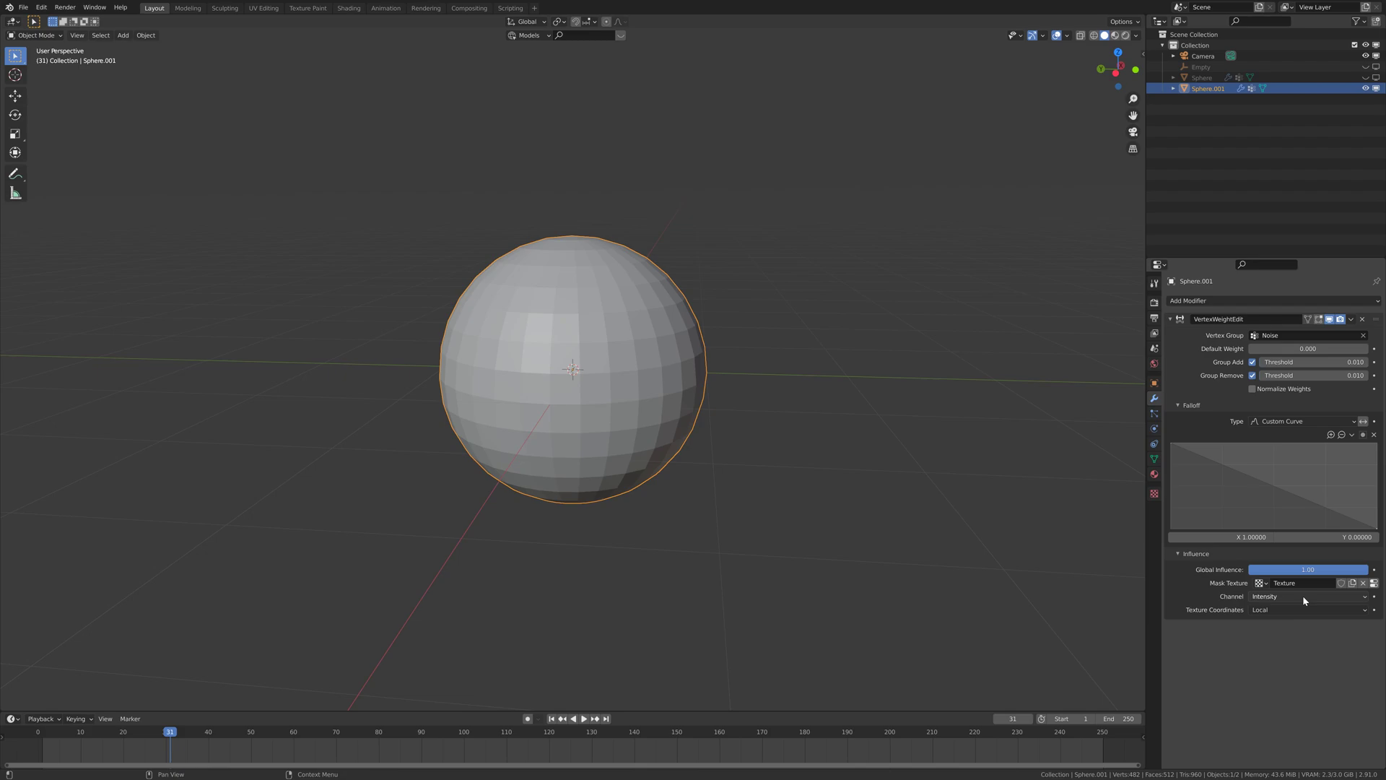
text(Noise)
click(1266, 611)
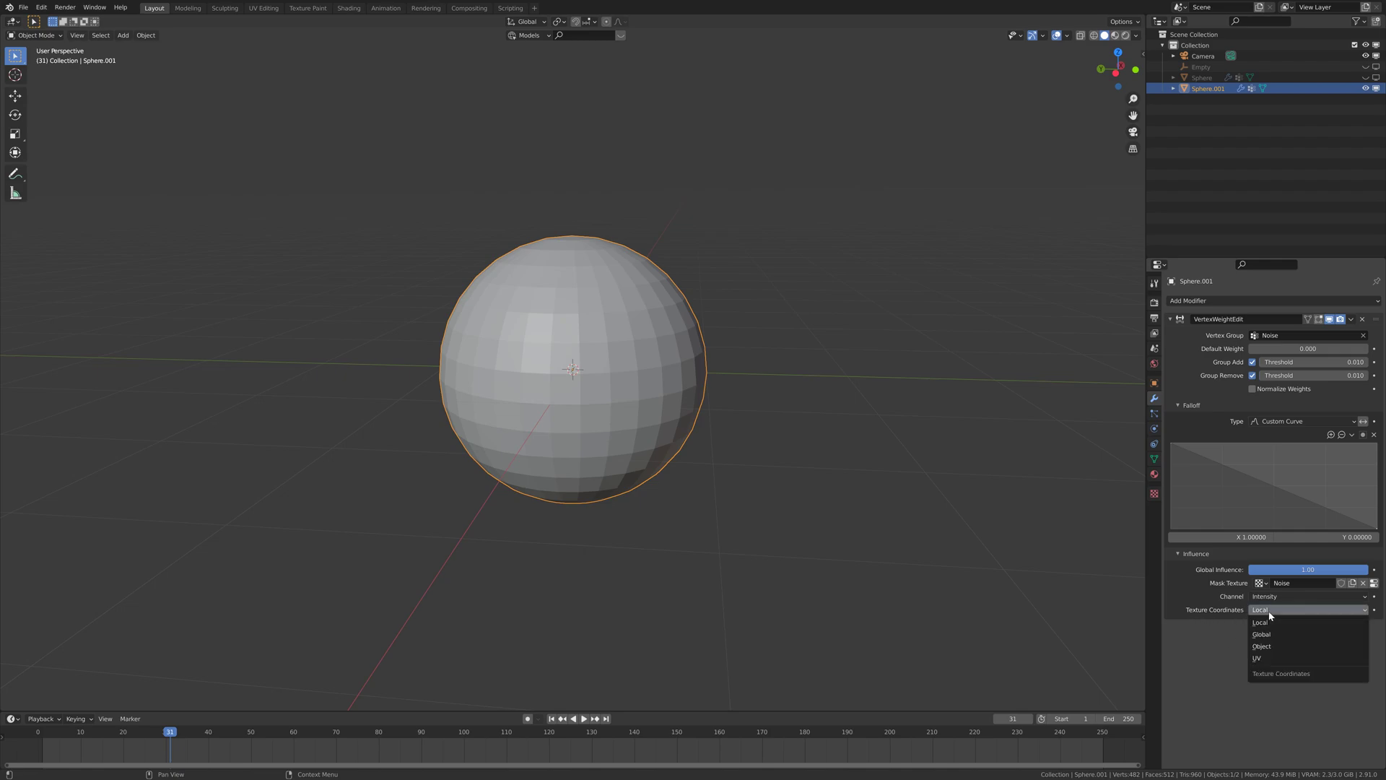
click(1285, 648)
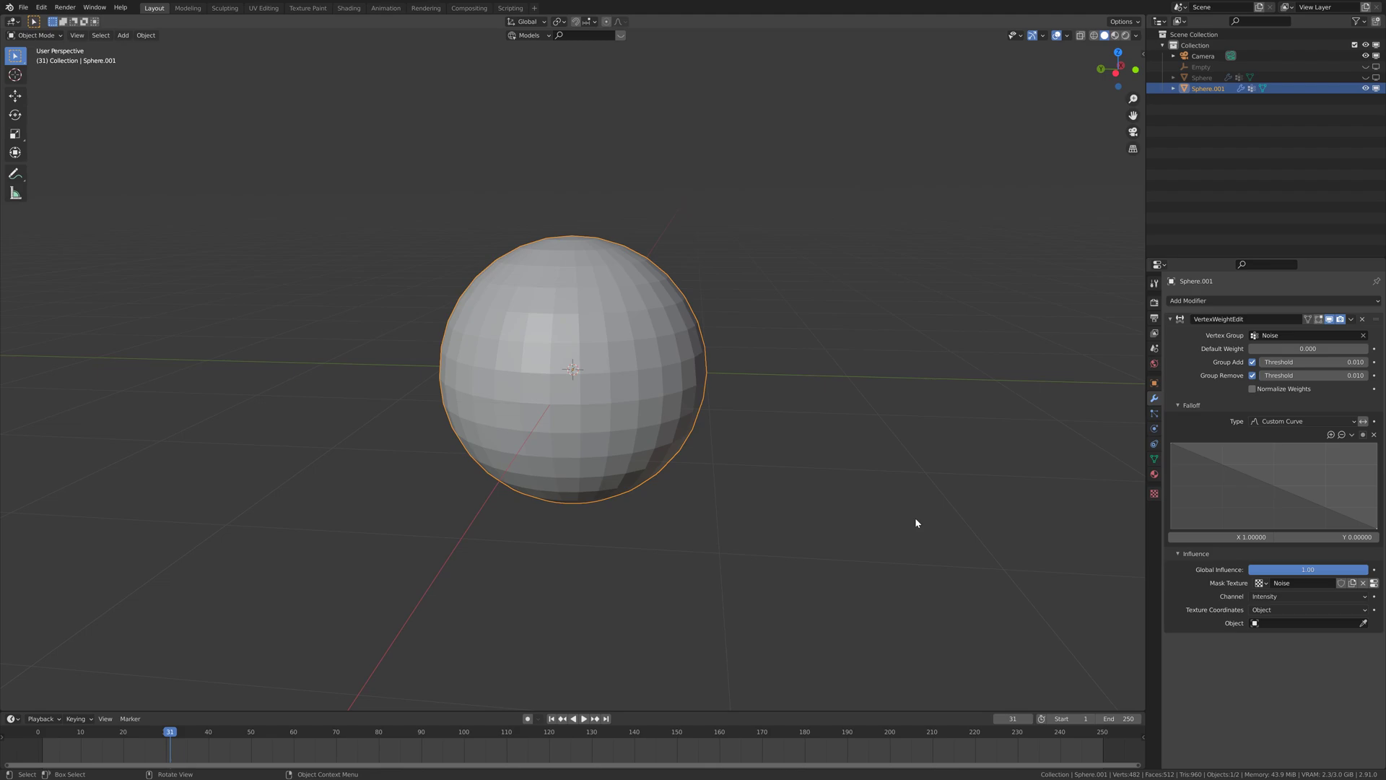
Add an Arrows empty at the origin and assign it as the coordinate object of the sphere's mask texture.
key(shift+a)
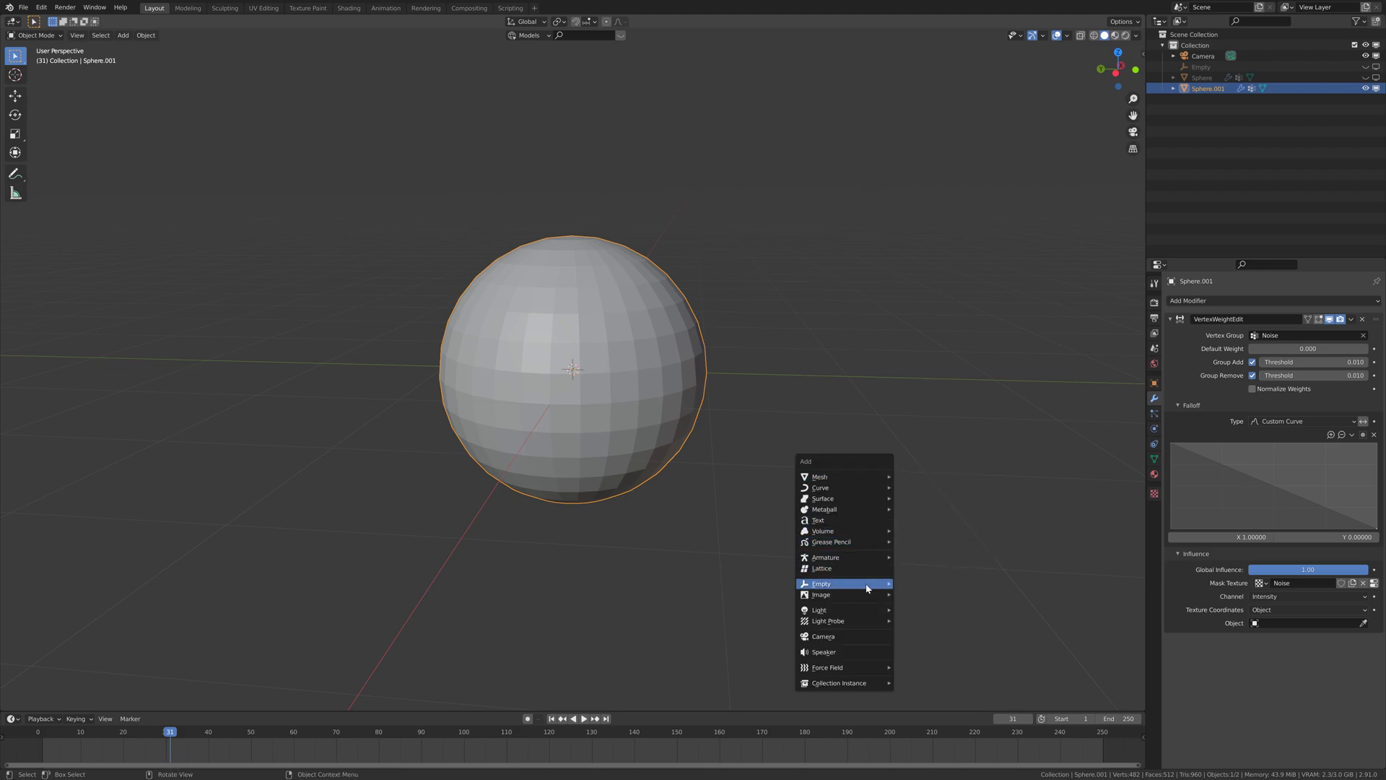
mouse_move(867, 587)
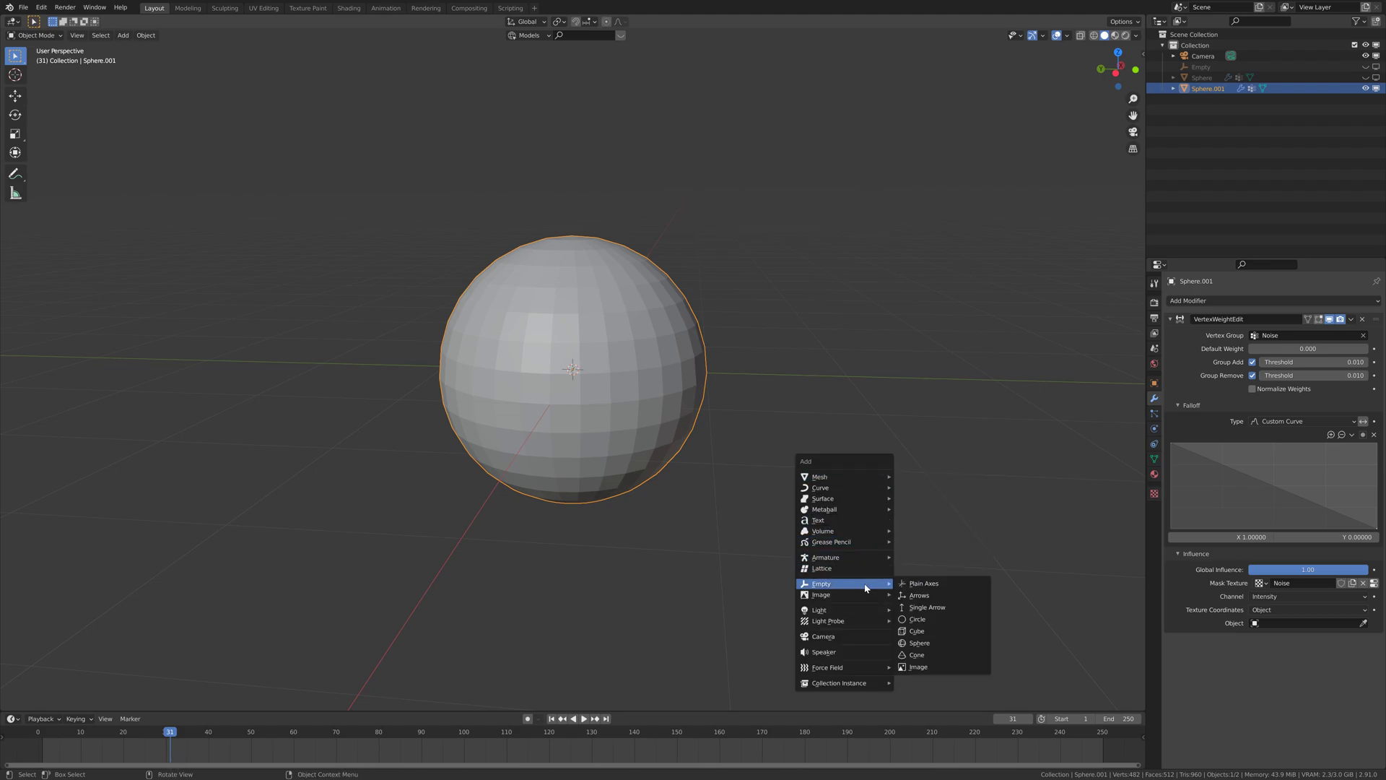
click(938, 596)
middle_drag(917, 540, 678, 415)
click(678, 414)
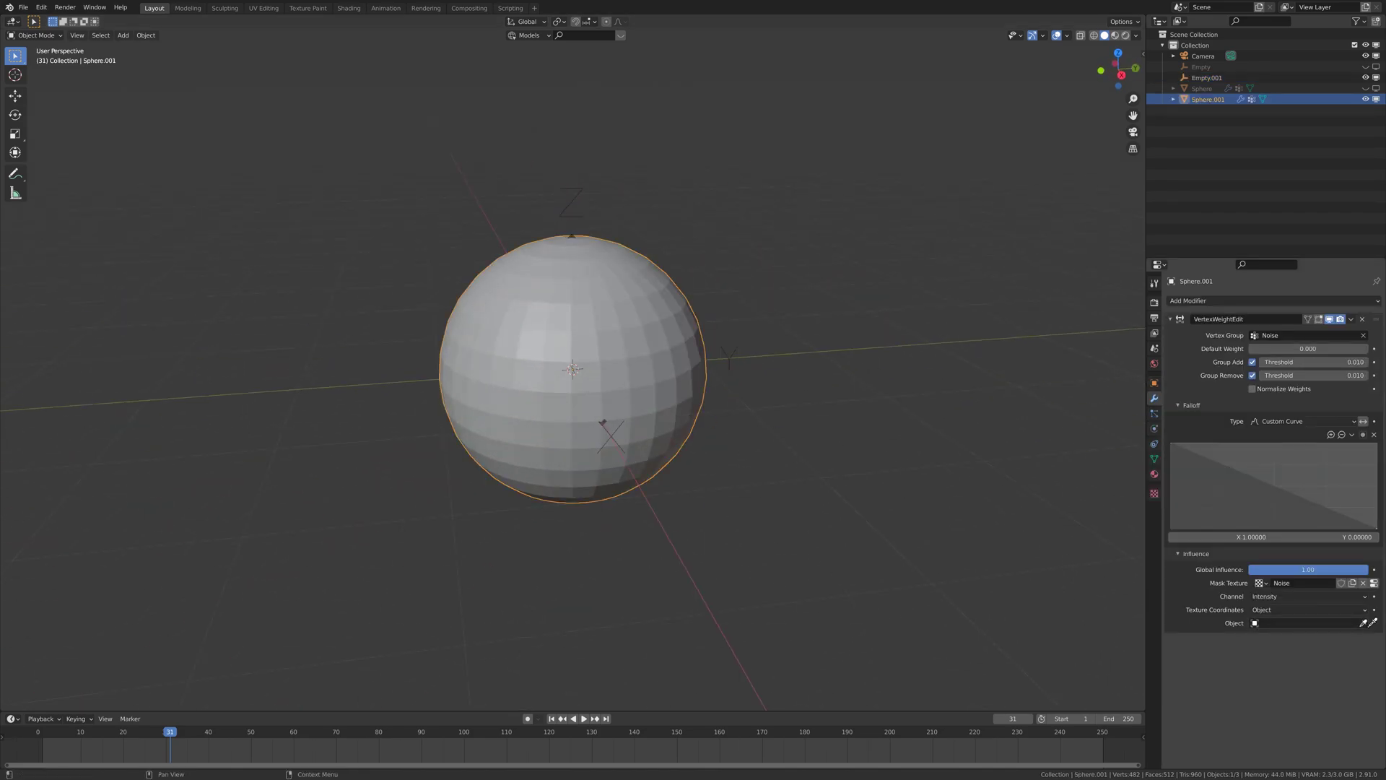
click(1363, 623)
click(726, 355)
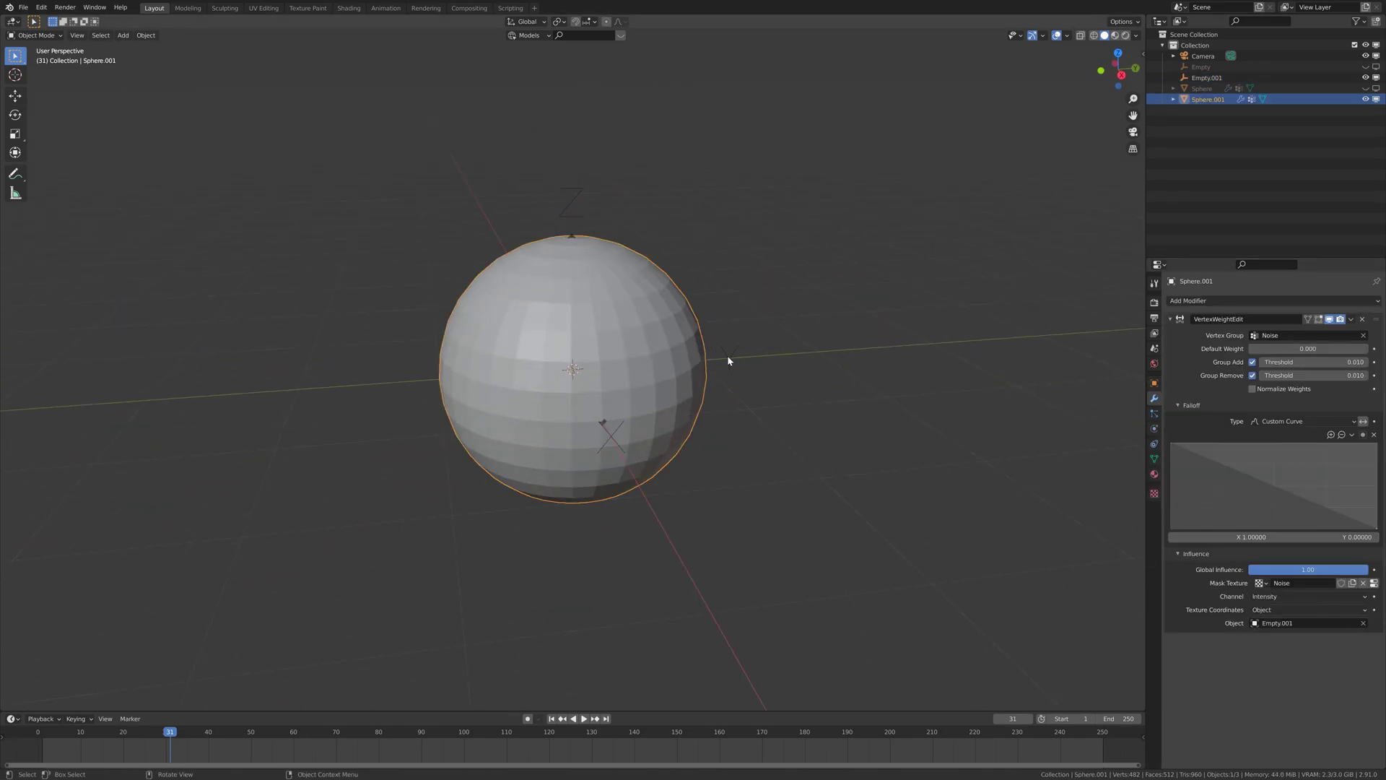
Change the Noise texture's type to Clouds.
middle_drag(905, 459, 1067, 547)
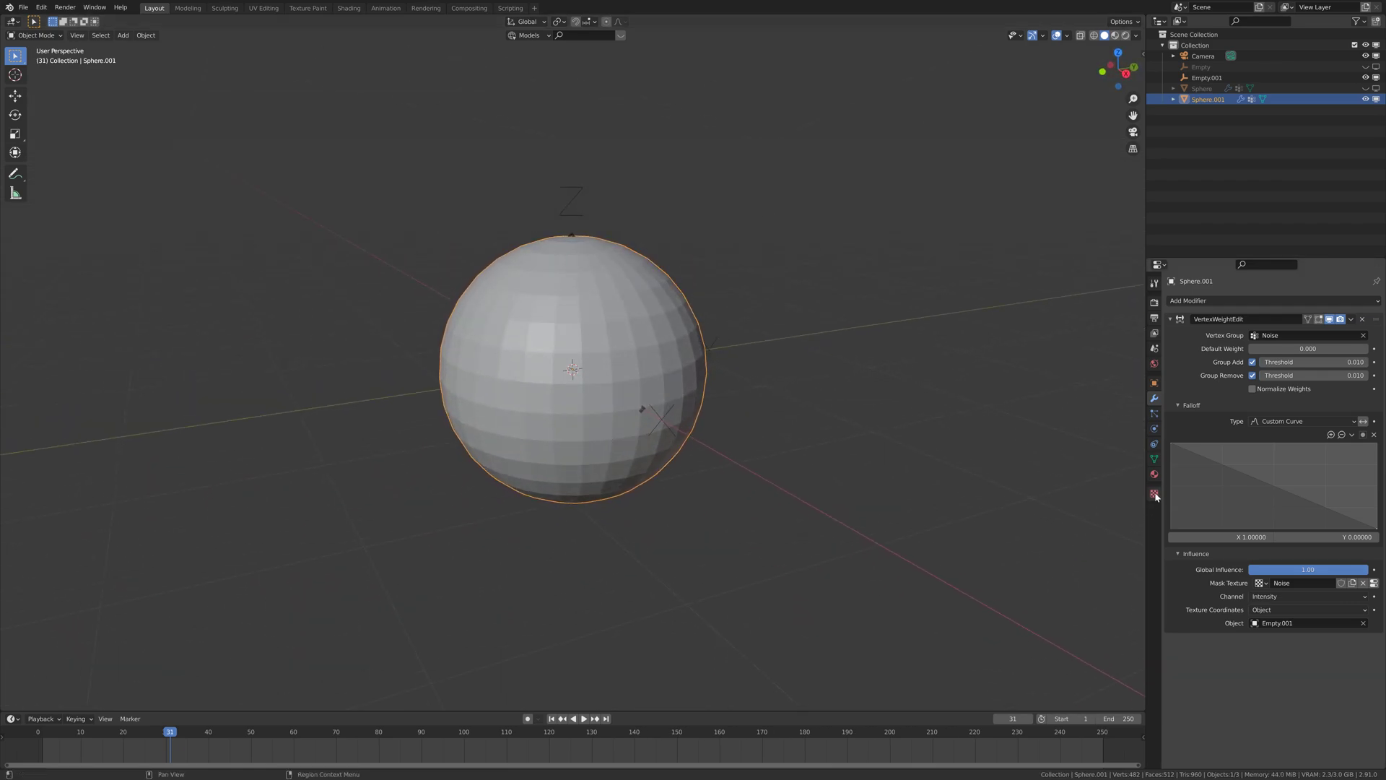
click(1154, 493)
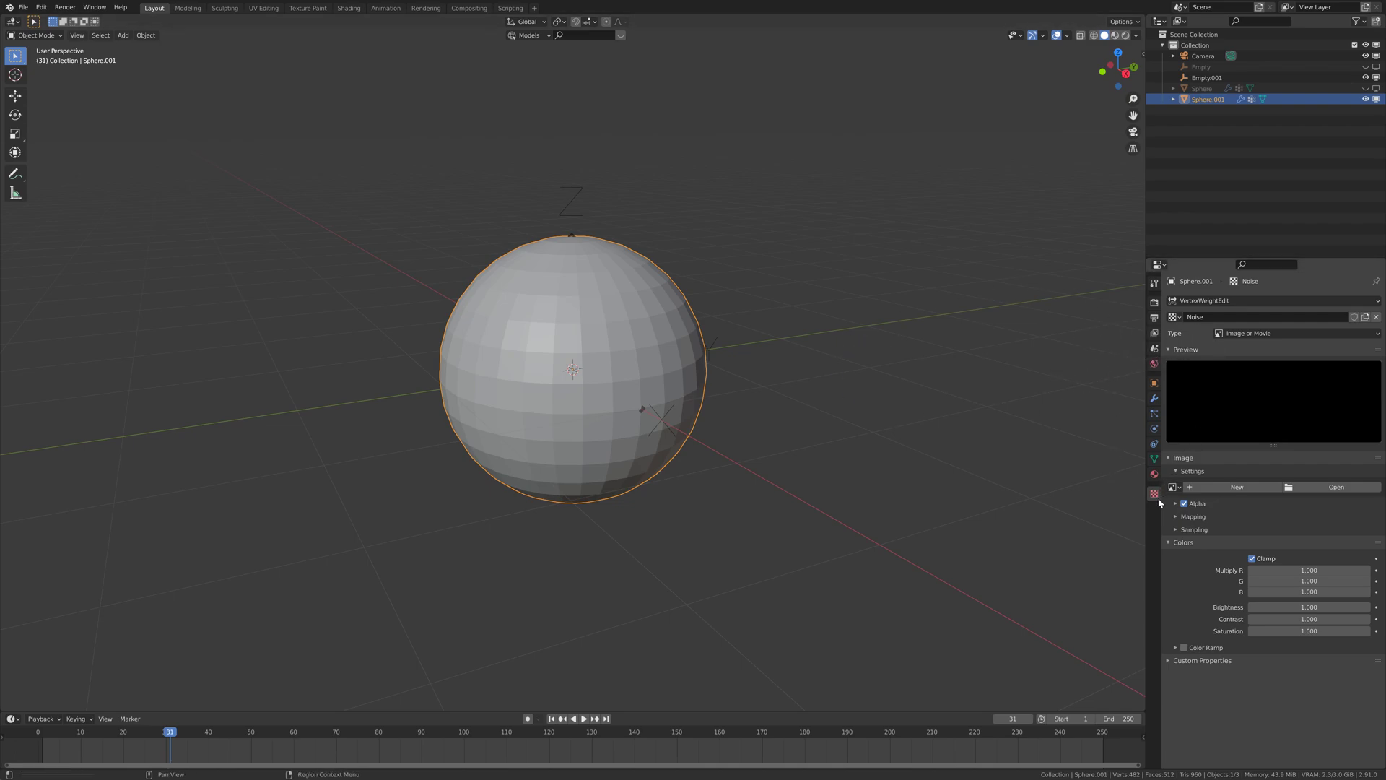
click(1263, 334)
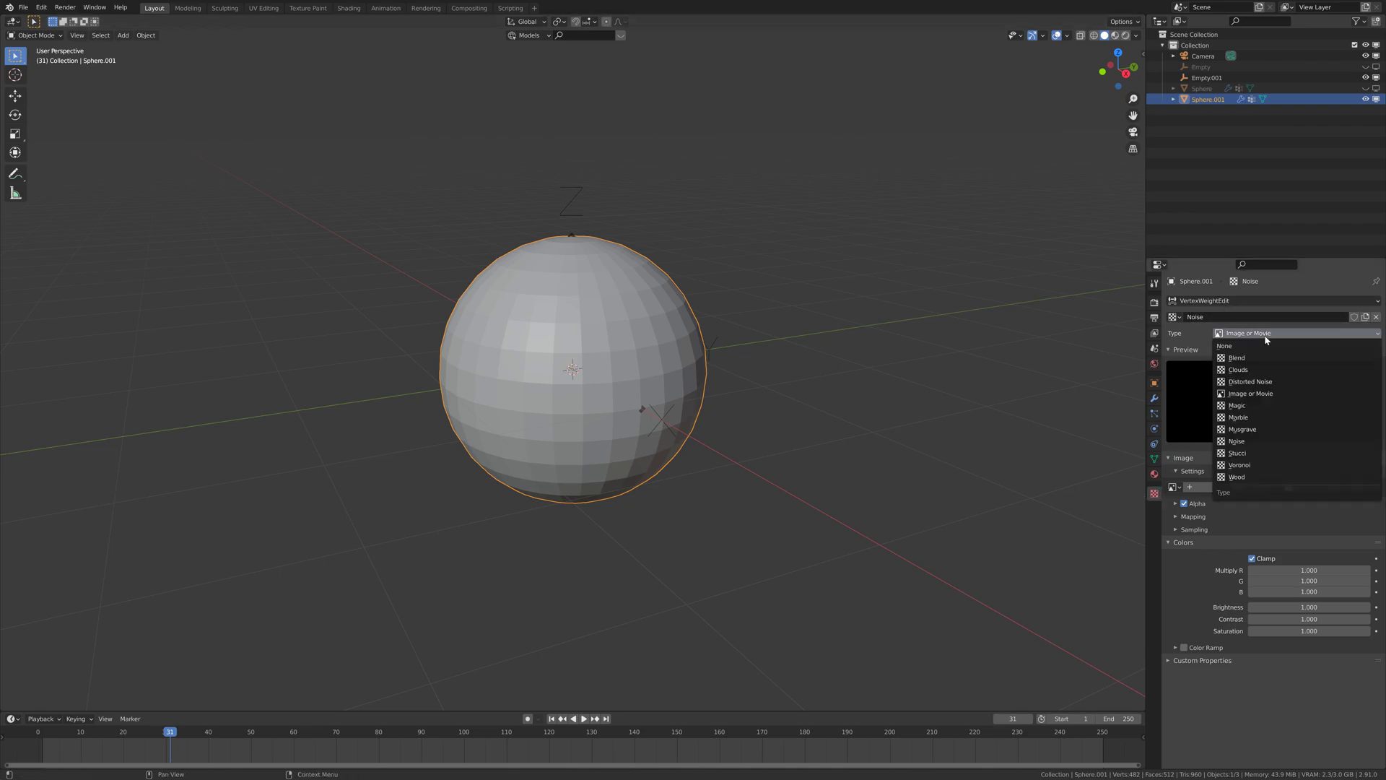
click(1281, 372)
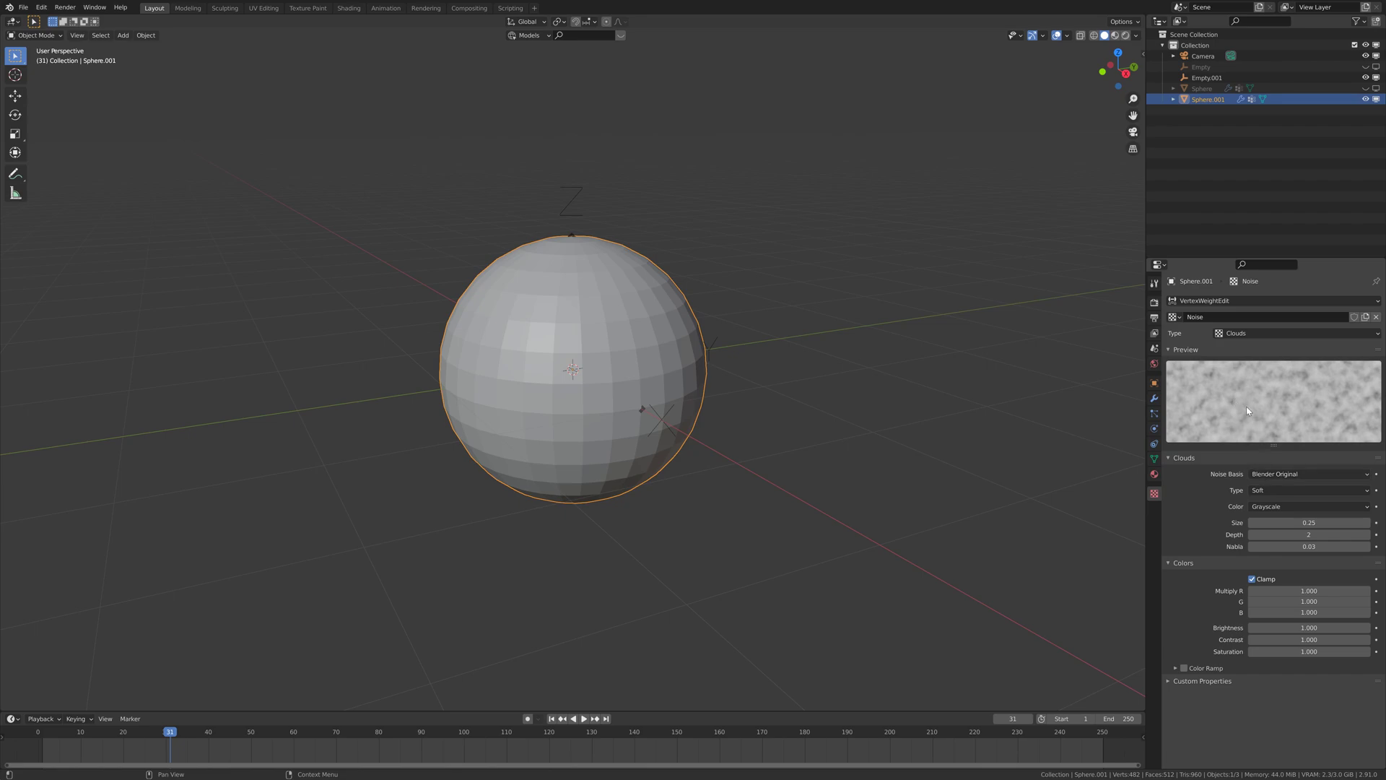
Configure the Clouds texture with the Voronoi F4 noise basis, size 1.15 and brightness 0.170.
click(1285, 476)
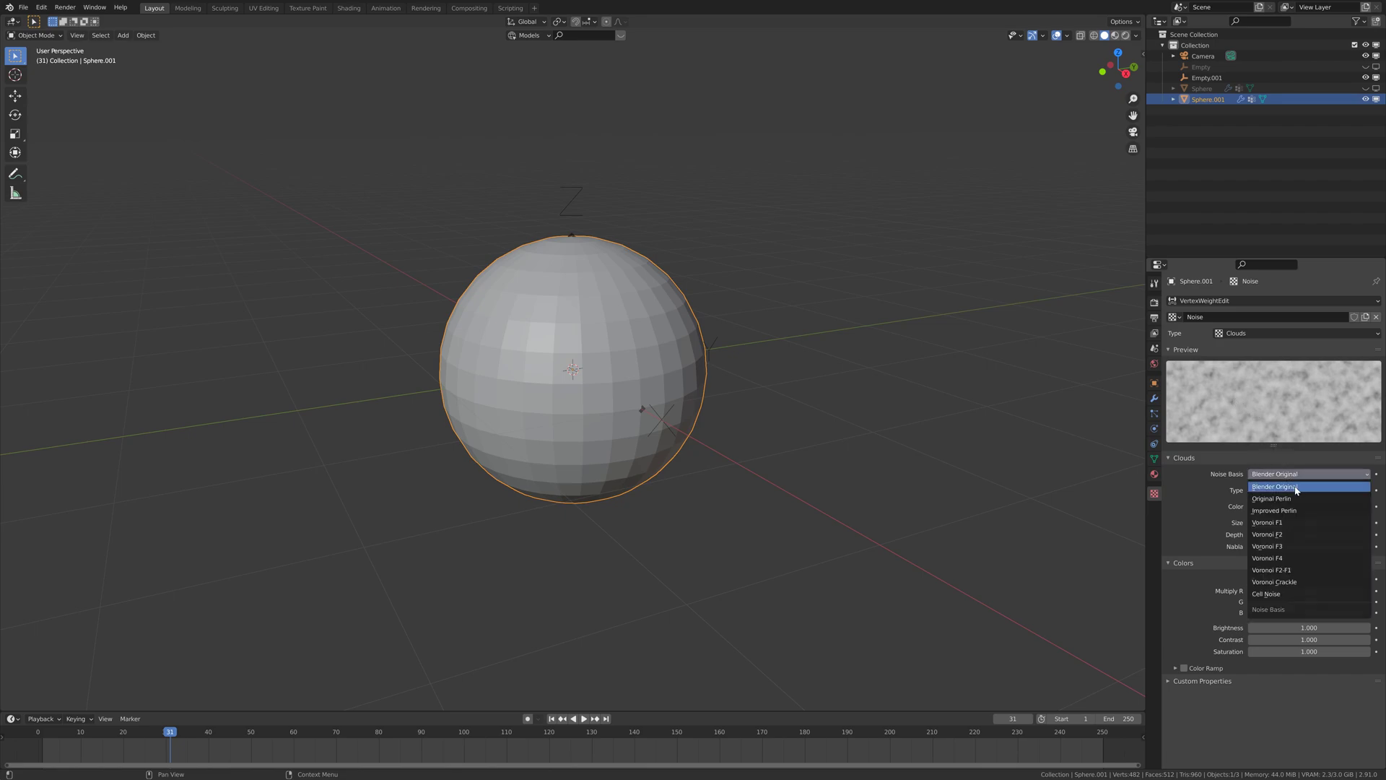
click(1299, 547)
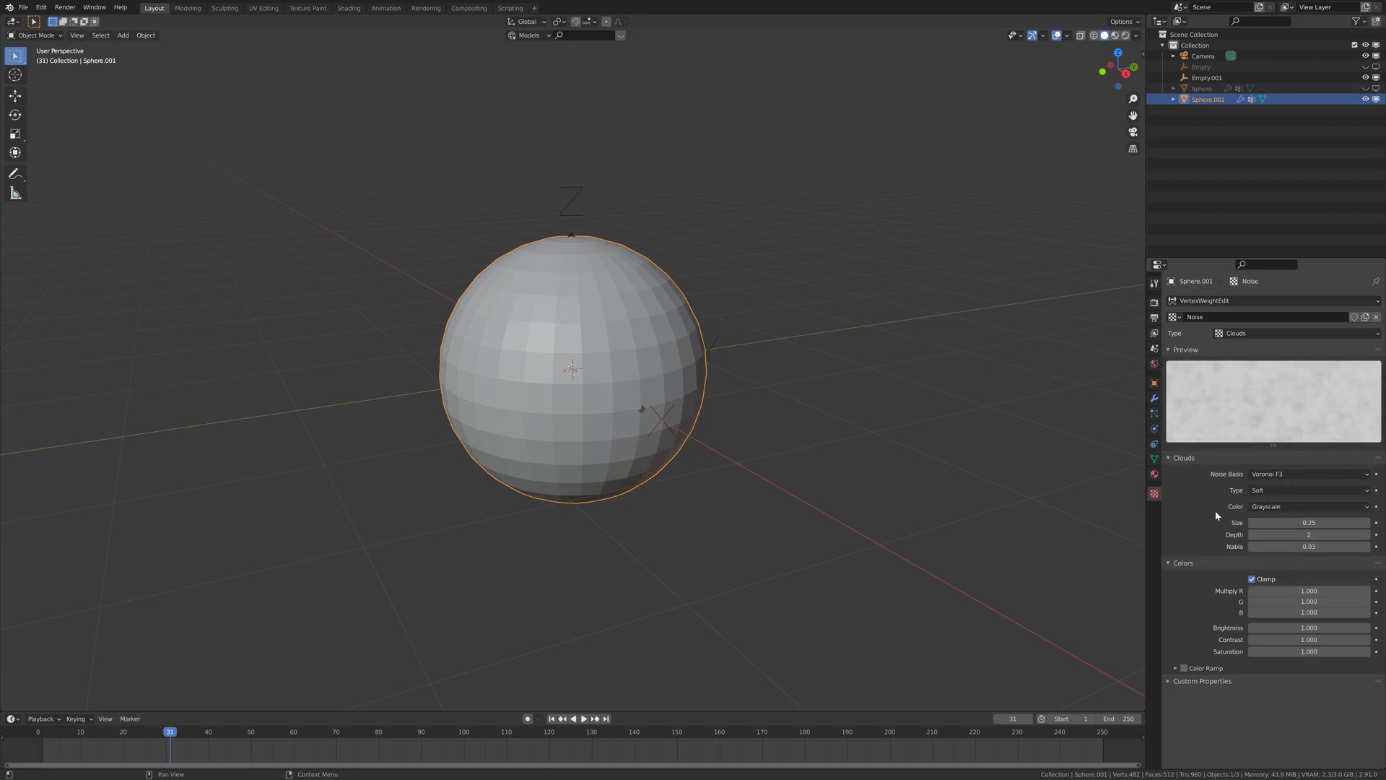
click(1278, 477)
click(1303, 560)
mouse_move(1299, 524)
mouse_down()
mouse_move(1343, 524)
mouse_move(1296, 532)
mouse_up()
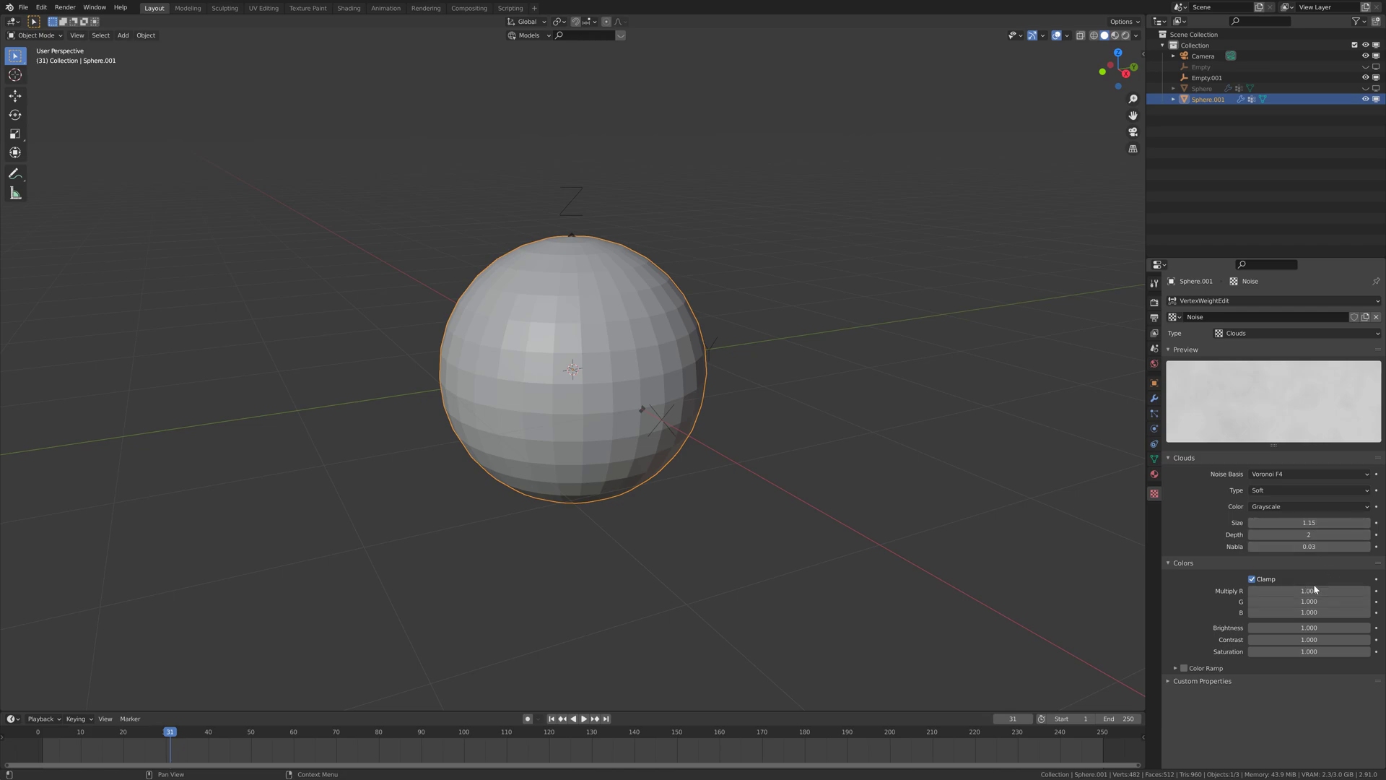
mouse_move(1301, 628)
mouse_down()
mouse_move(1256, 628)
mouse_move(1318, 627)
mouse_up()
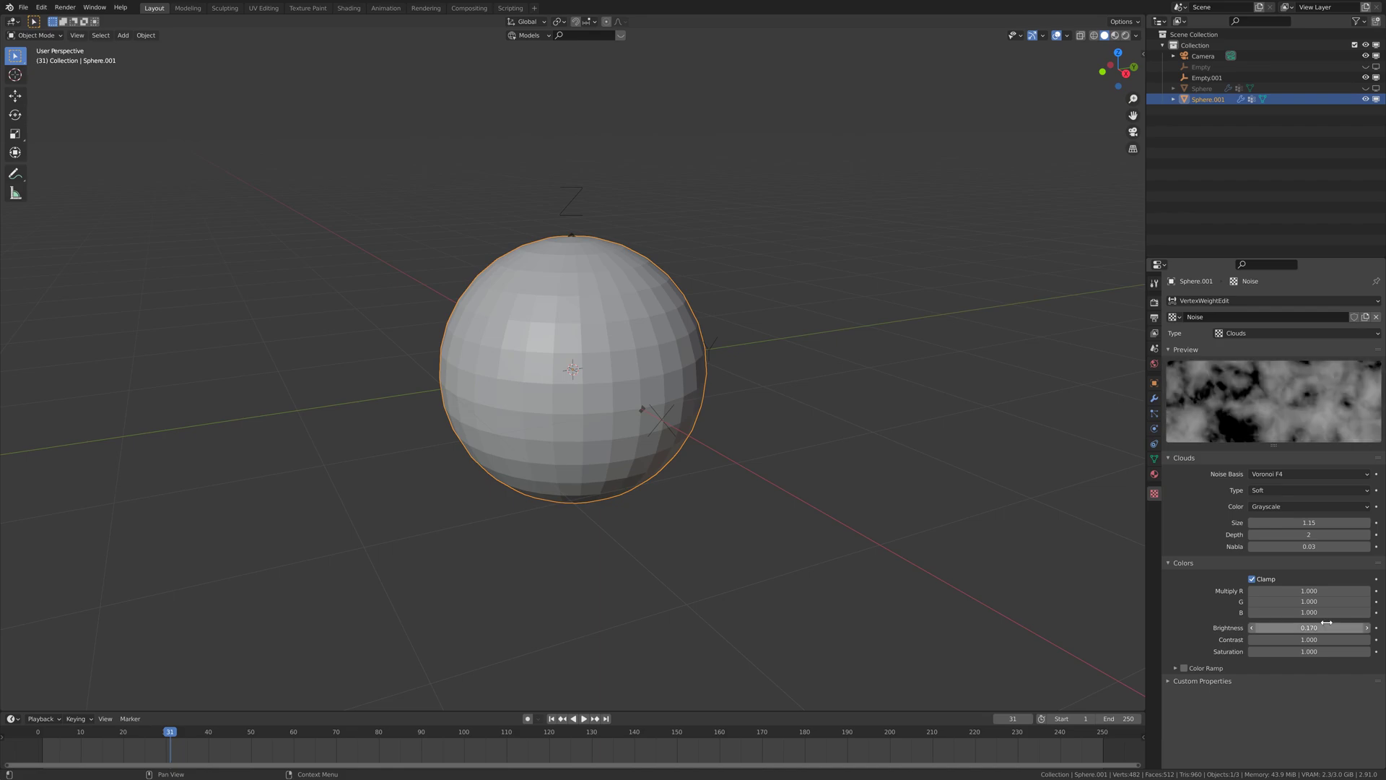
Set the Clouds texture's contrast to 0.910, then return to the sphere's modifiers and collapse the Vertex Weight Edit settings.
mouse_move(1309, 639)
mouse_down()
mouse_move(1335, 639)
mouse_move(1305, 640)
mouse_up()
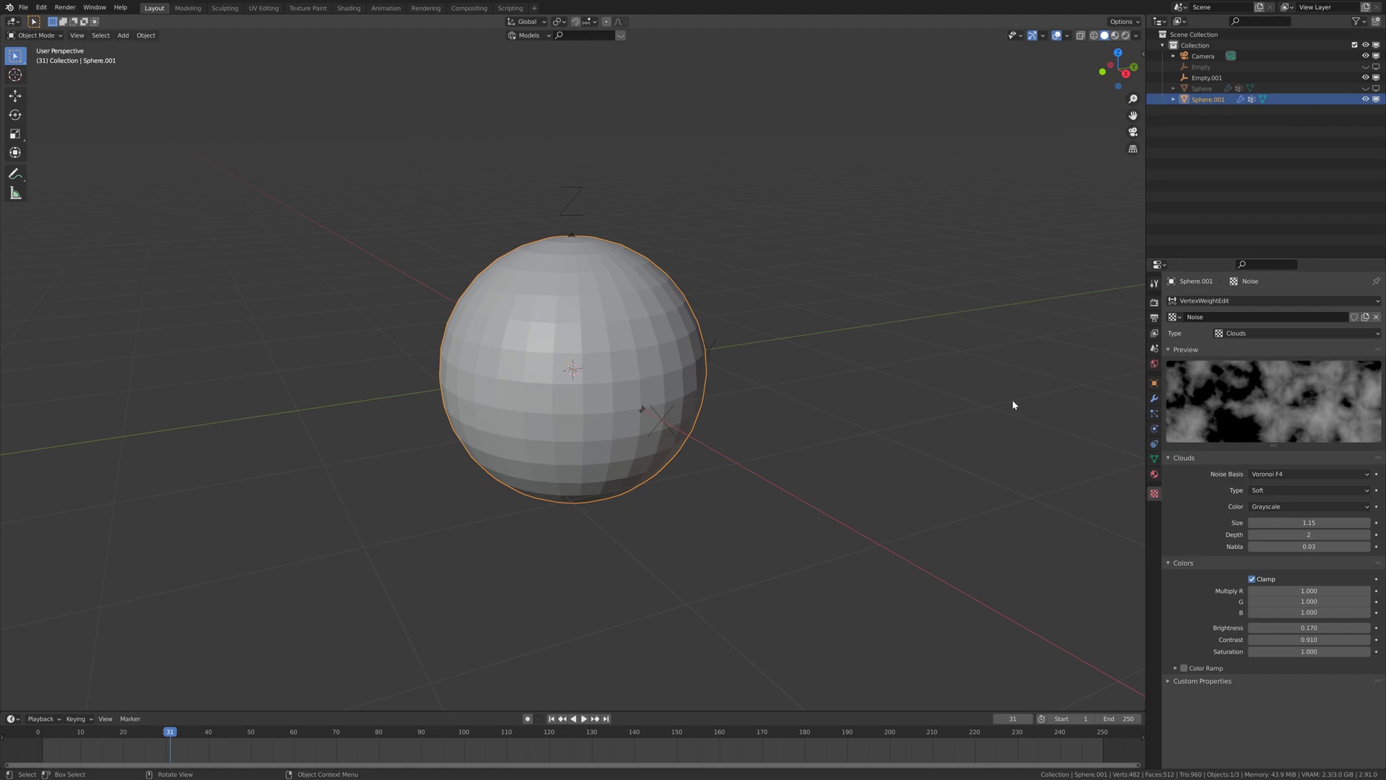
click(1153, 397)
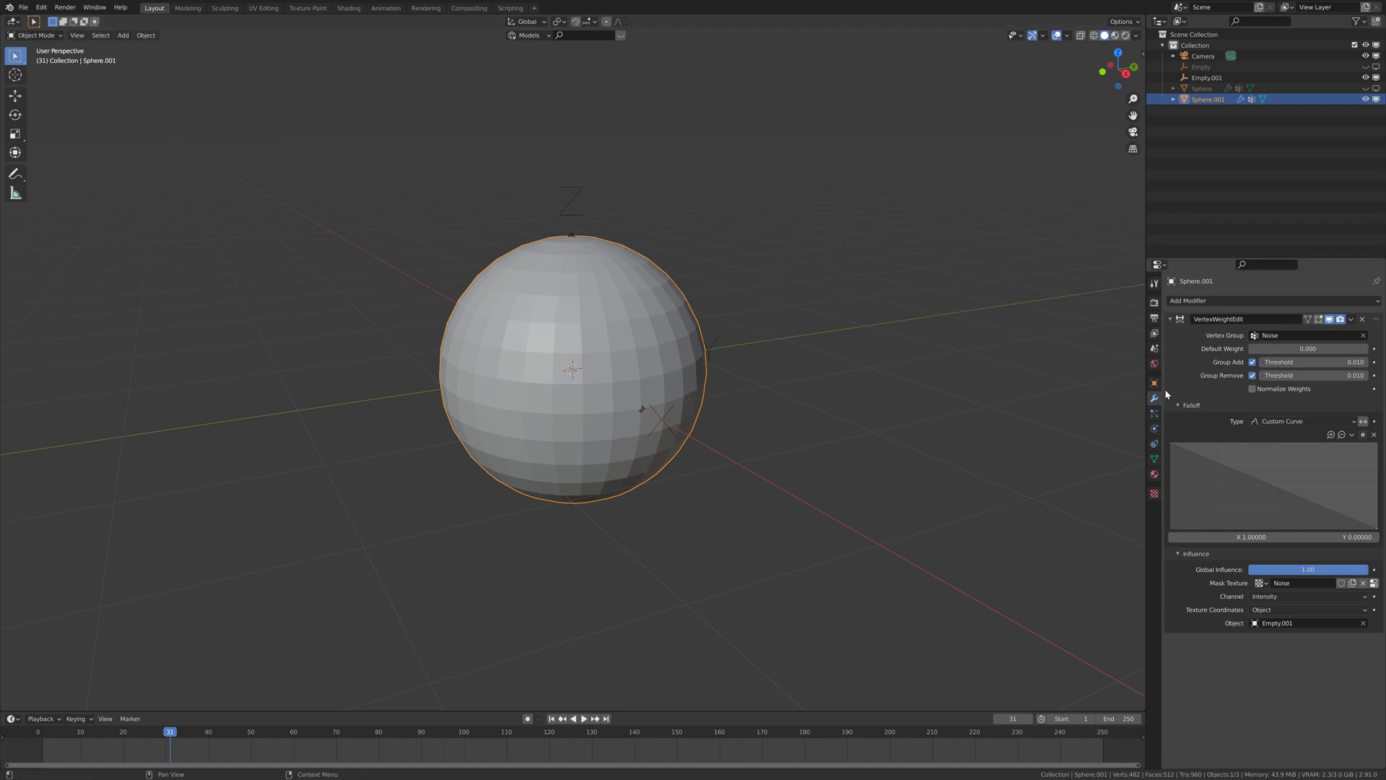
click(1171, 319)
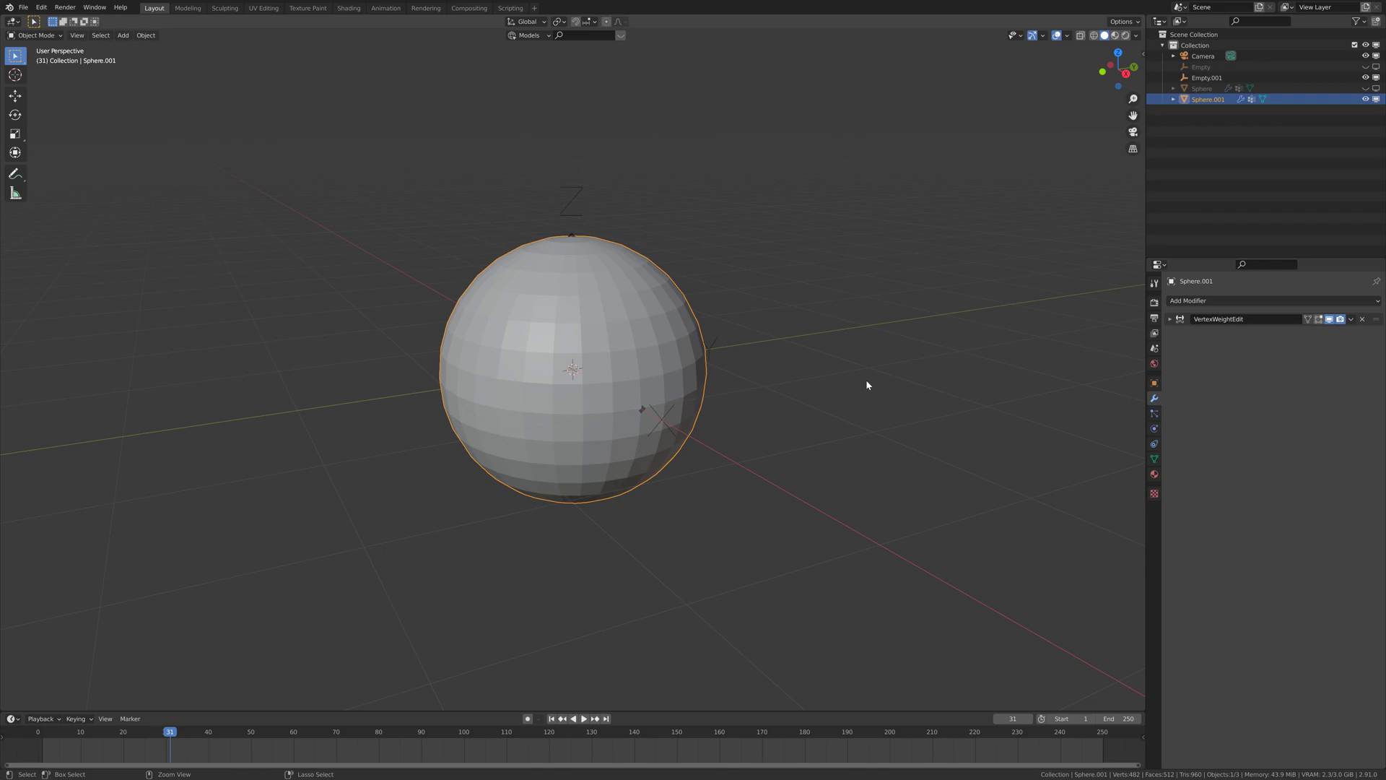
Add a Subdivision modifier to the sphere with both viewport and render levels set to 3.
key(ctrl+3)
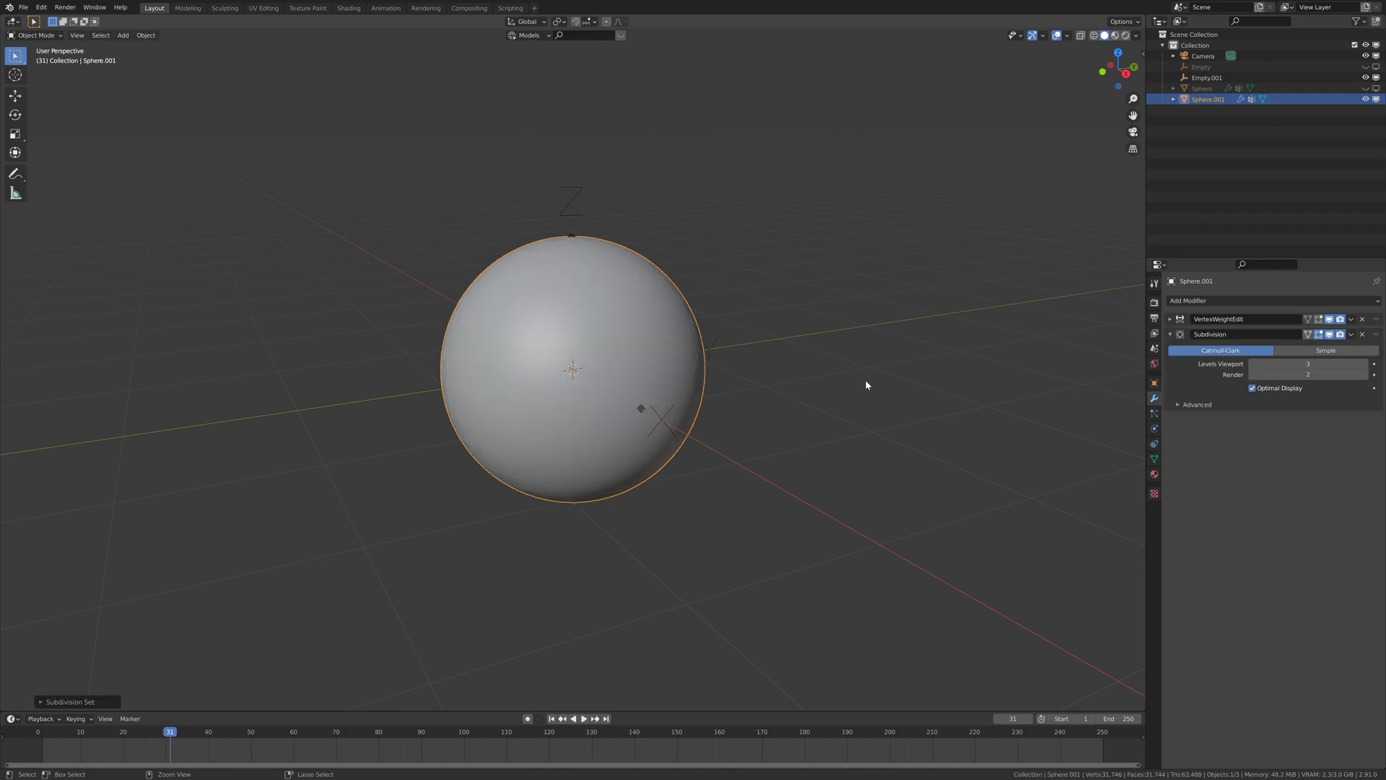
click(1365, 374)
middle_drag(711, 423, 763, 417)
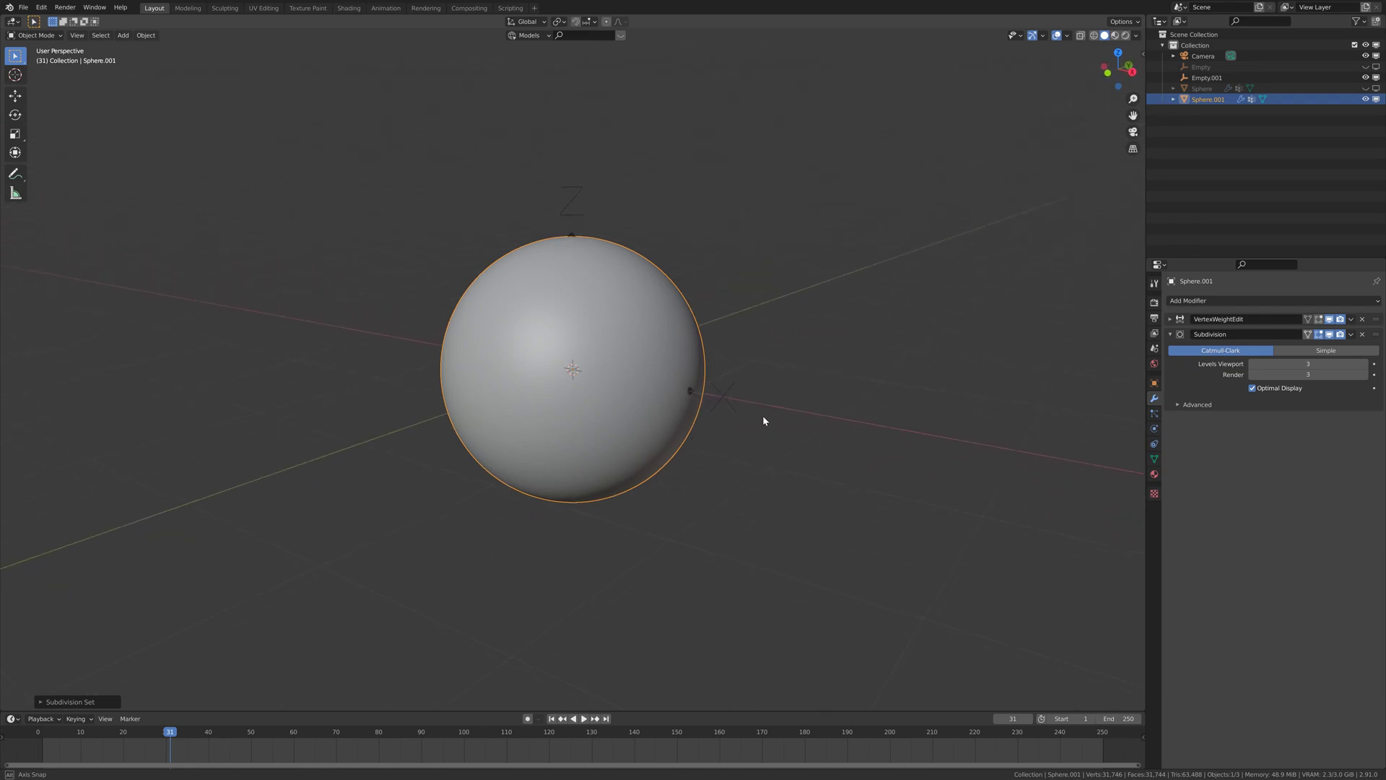
click(1167, 334)
Add a Mask modifier to the sphere using the Noise vertex group with a threshold of 0.096.
click(1200, 300)
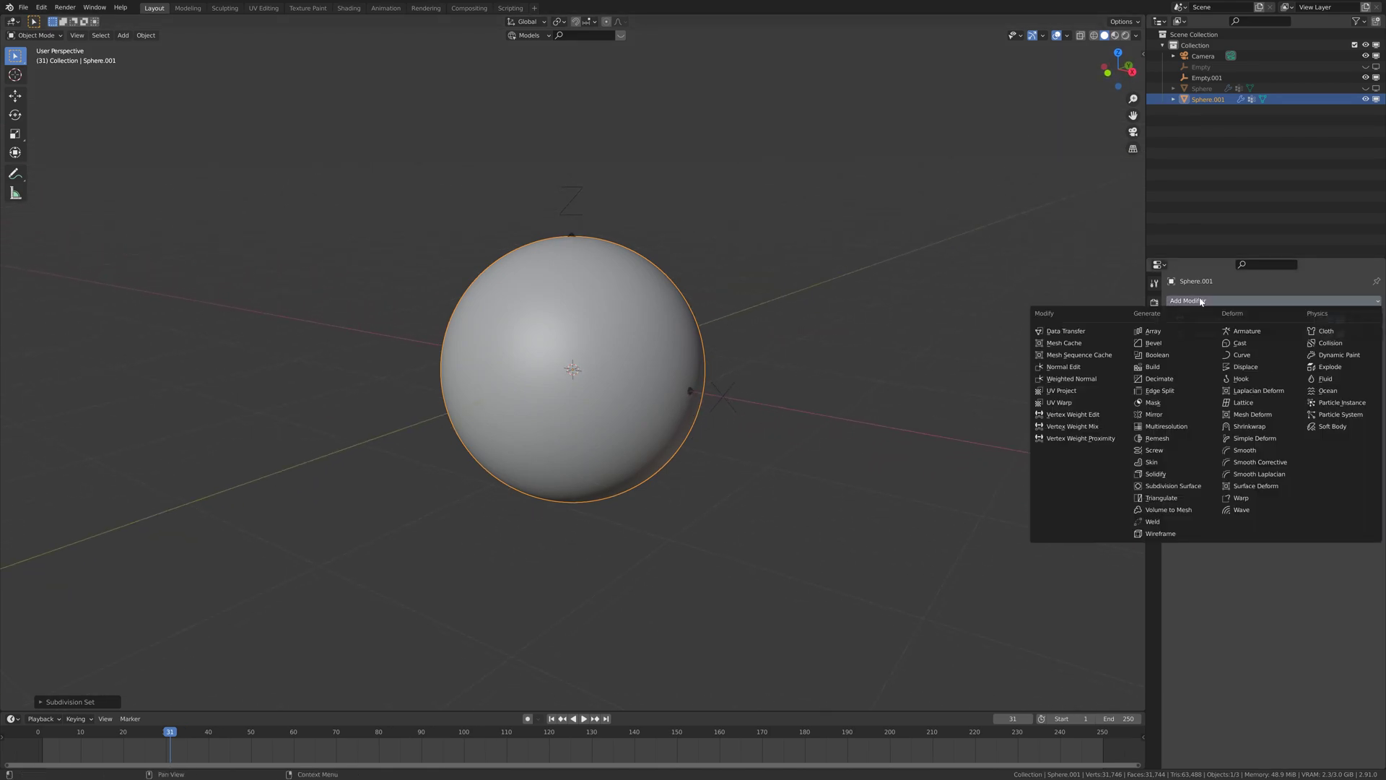
click(1189, 403)
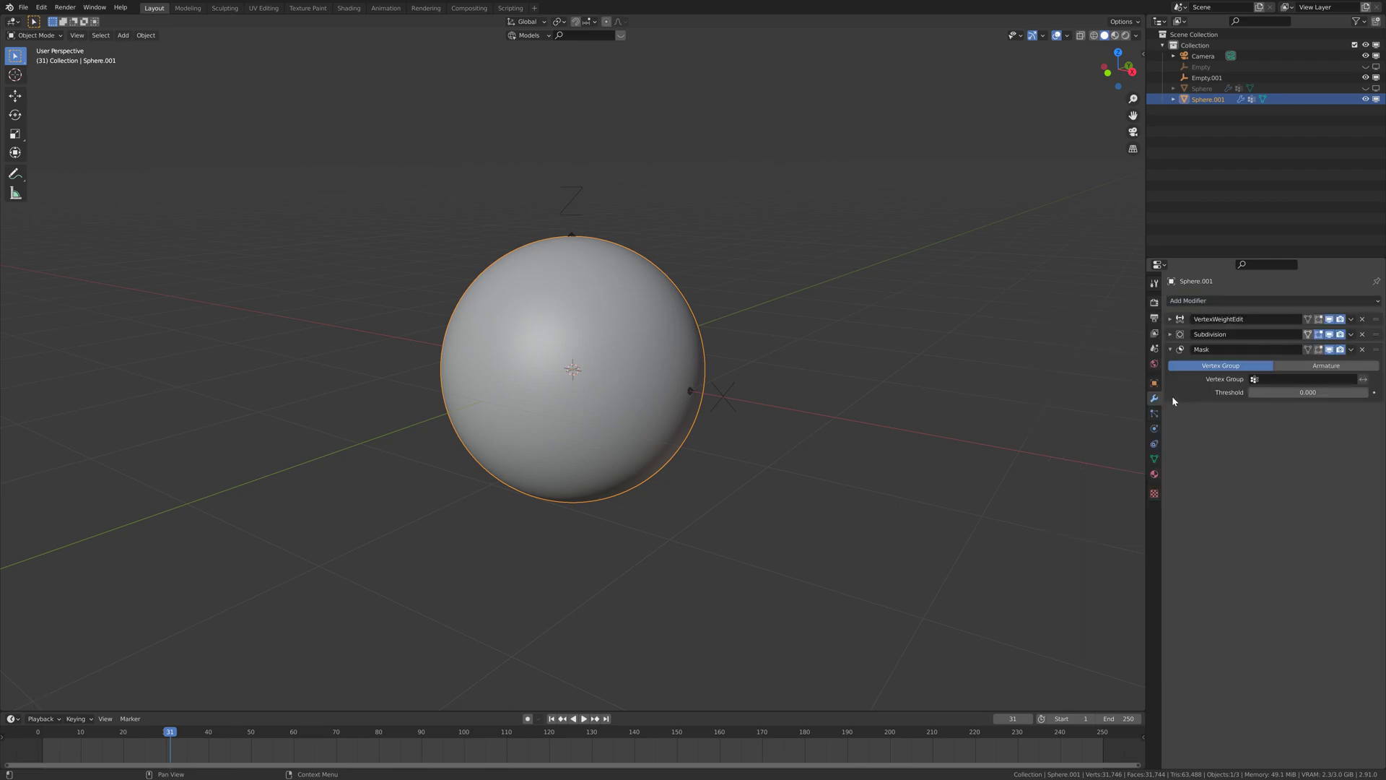
middle_drag(1054, 378, 1126, 371)
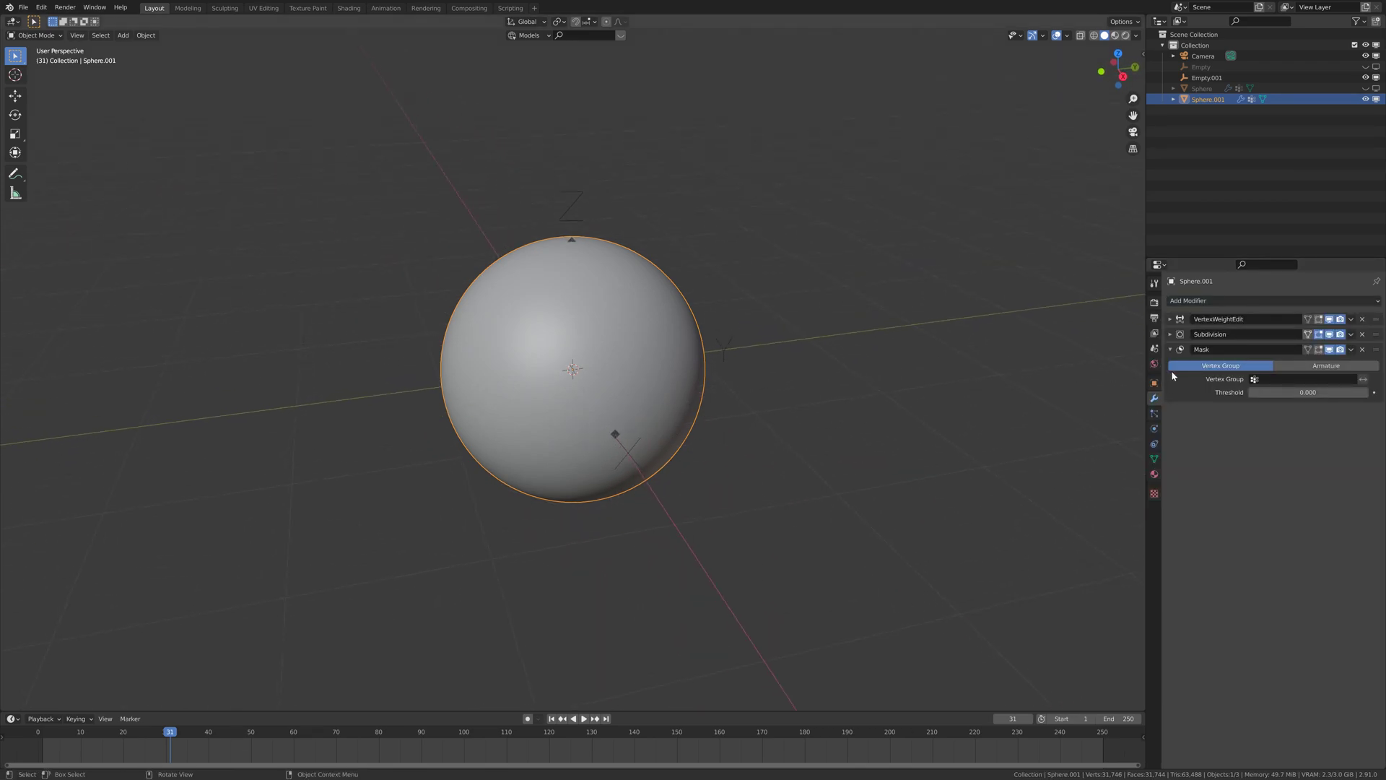
click(1297, 378)
click(1292, 394)
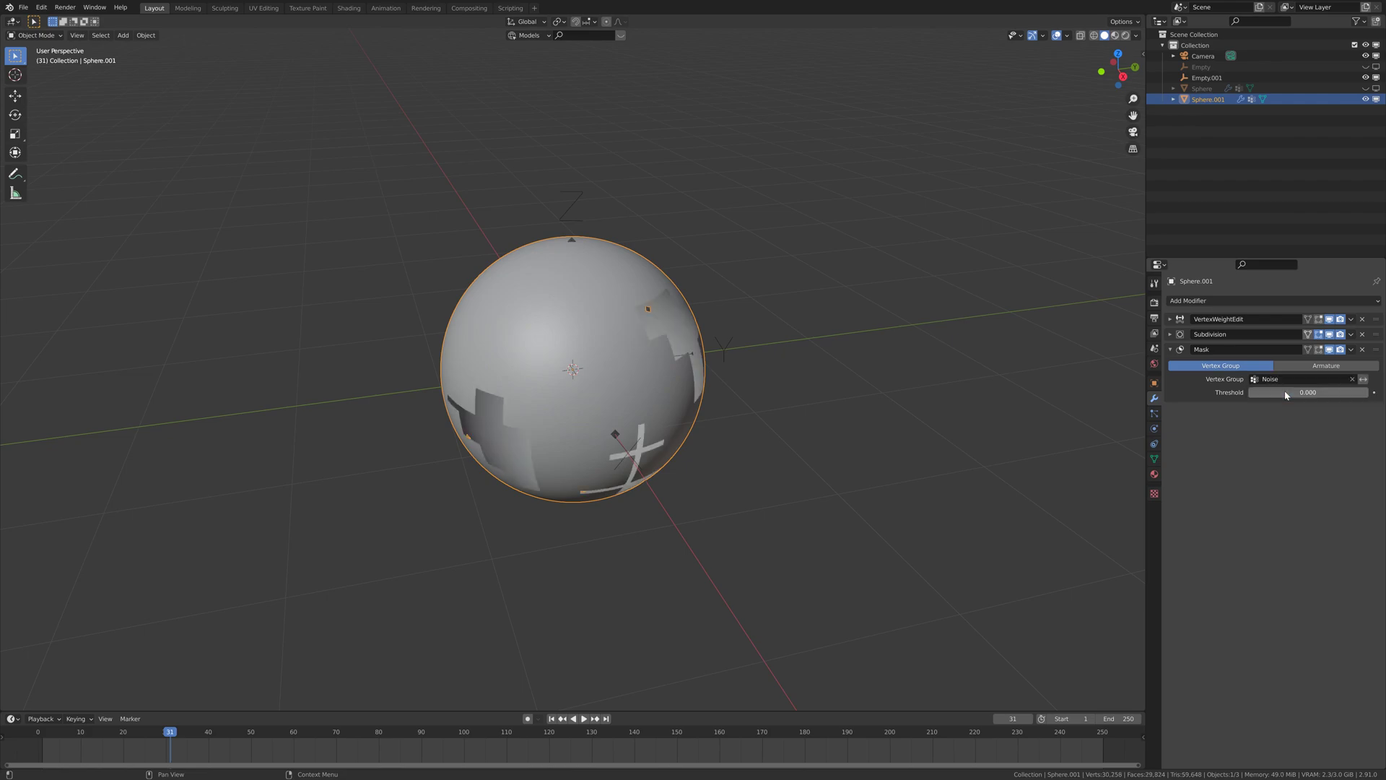
middle_drag(1011, 411, 826, 473)
drag(1299, 392, 1312, 392)
middle_drag(1021, 458, 700, 361)
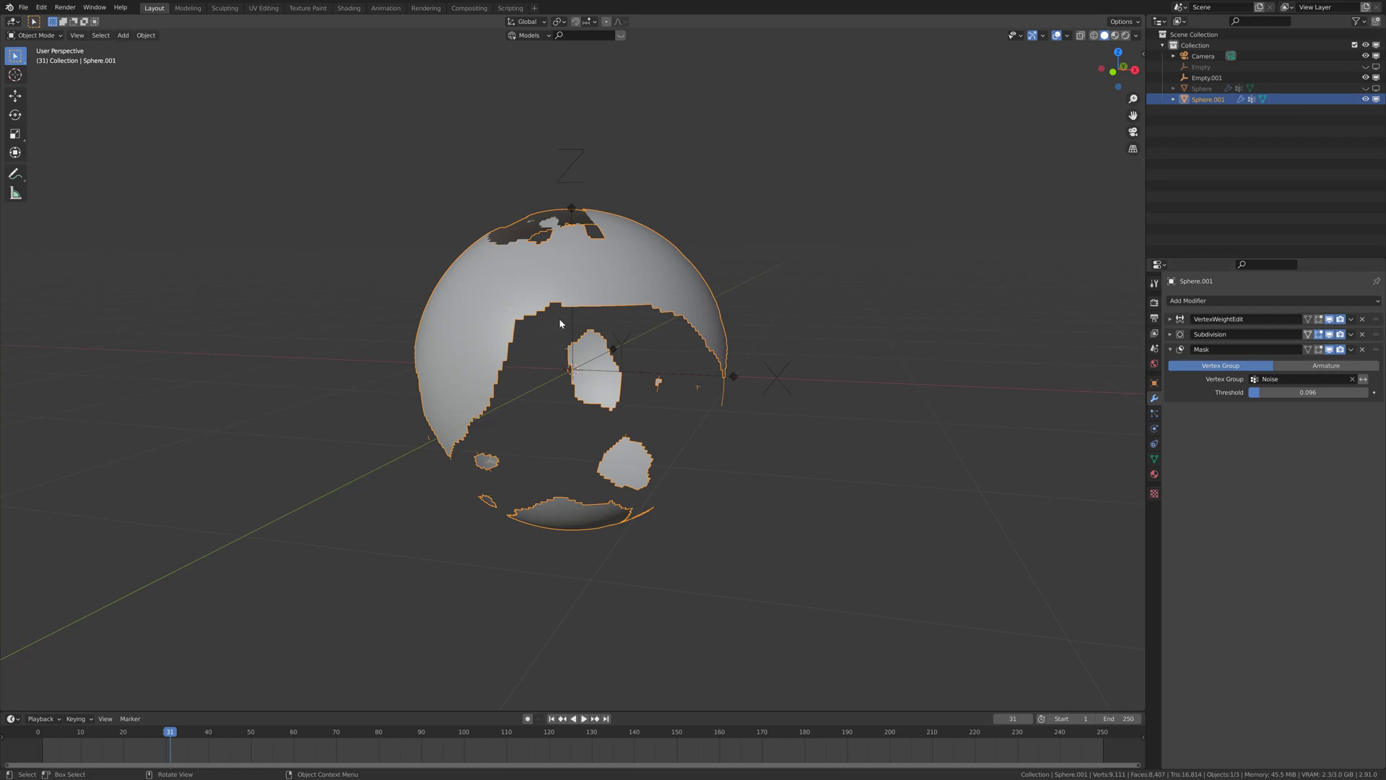
Add a Smooth modifier after the mask with a factor of 1.458 and 30 repeats.
middle_drag(523, 313, 629, 348)
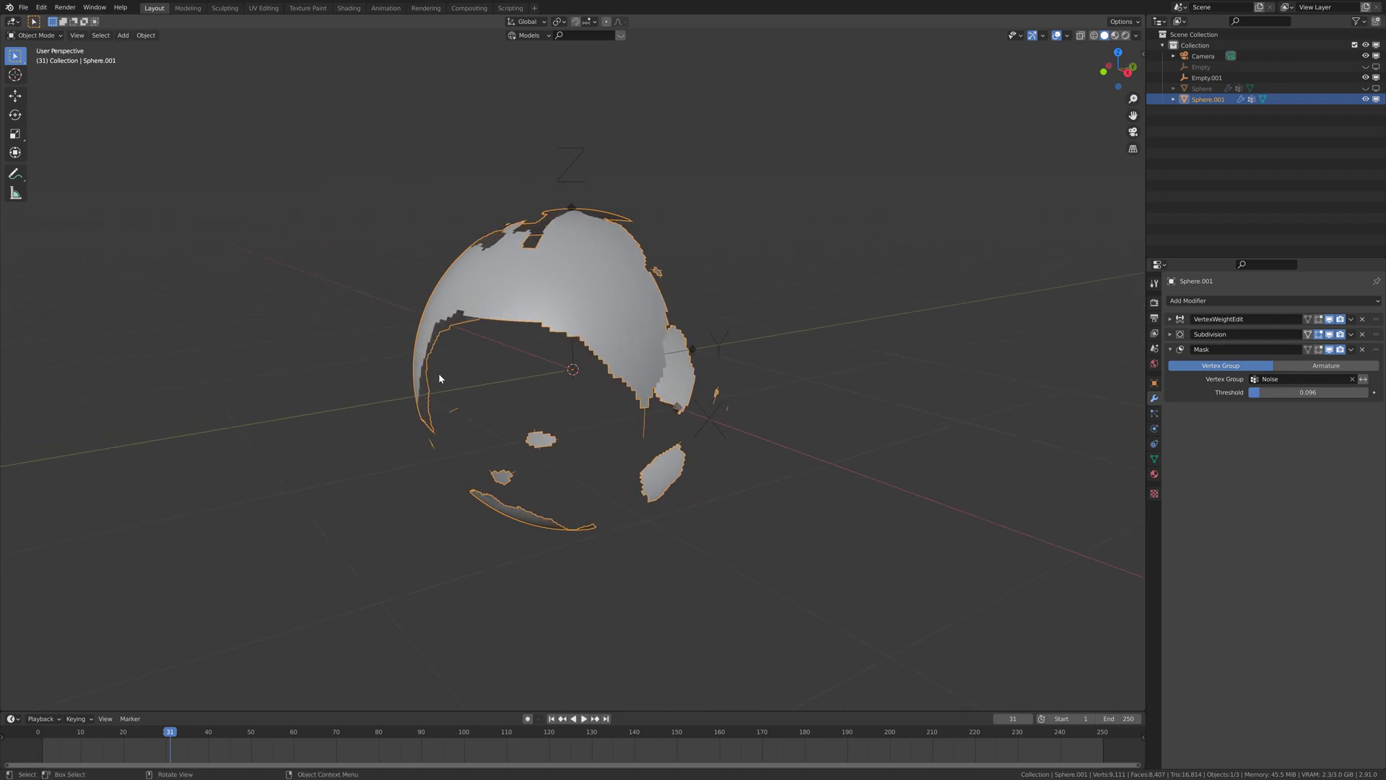
middle_drag(439, 378, 505, 361)
click(1227, 301)
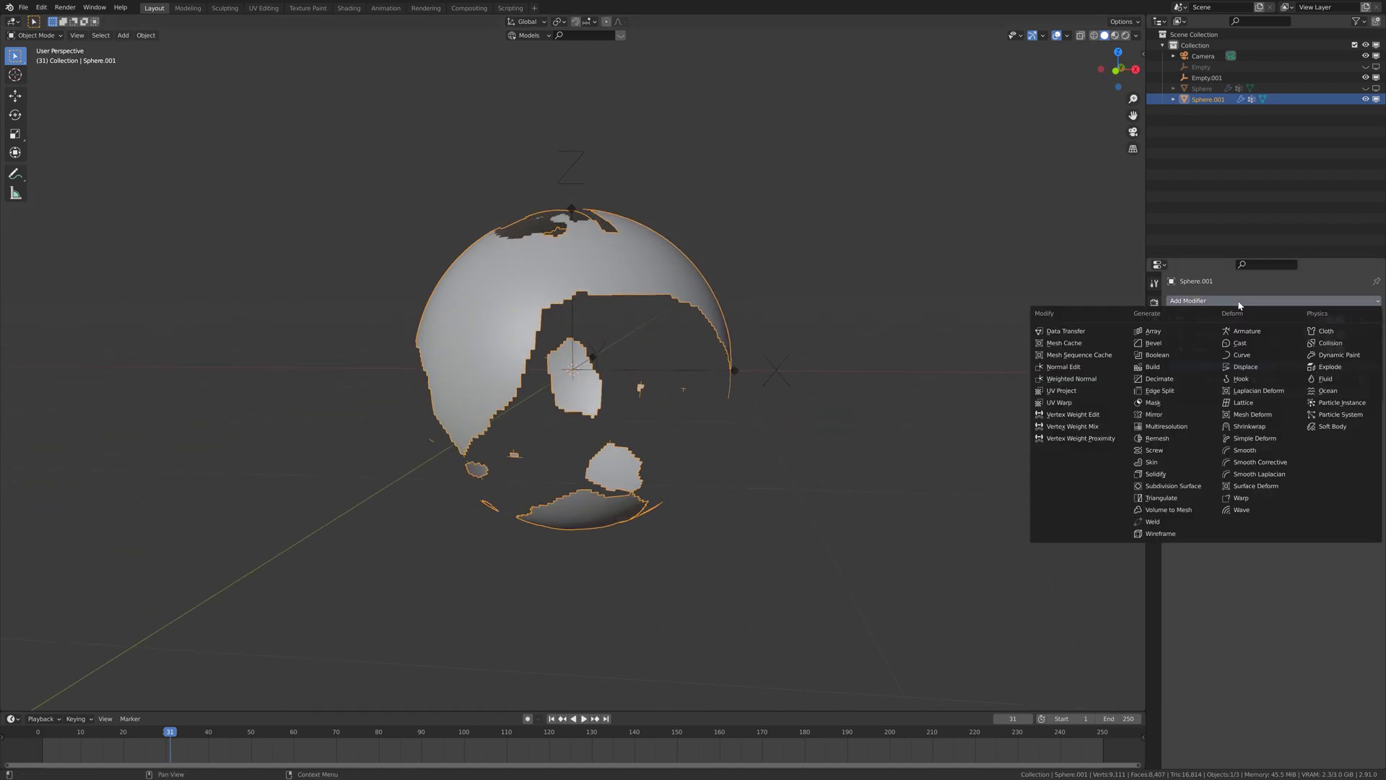
click(1282, 457)
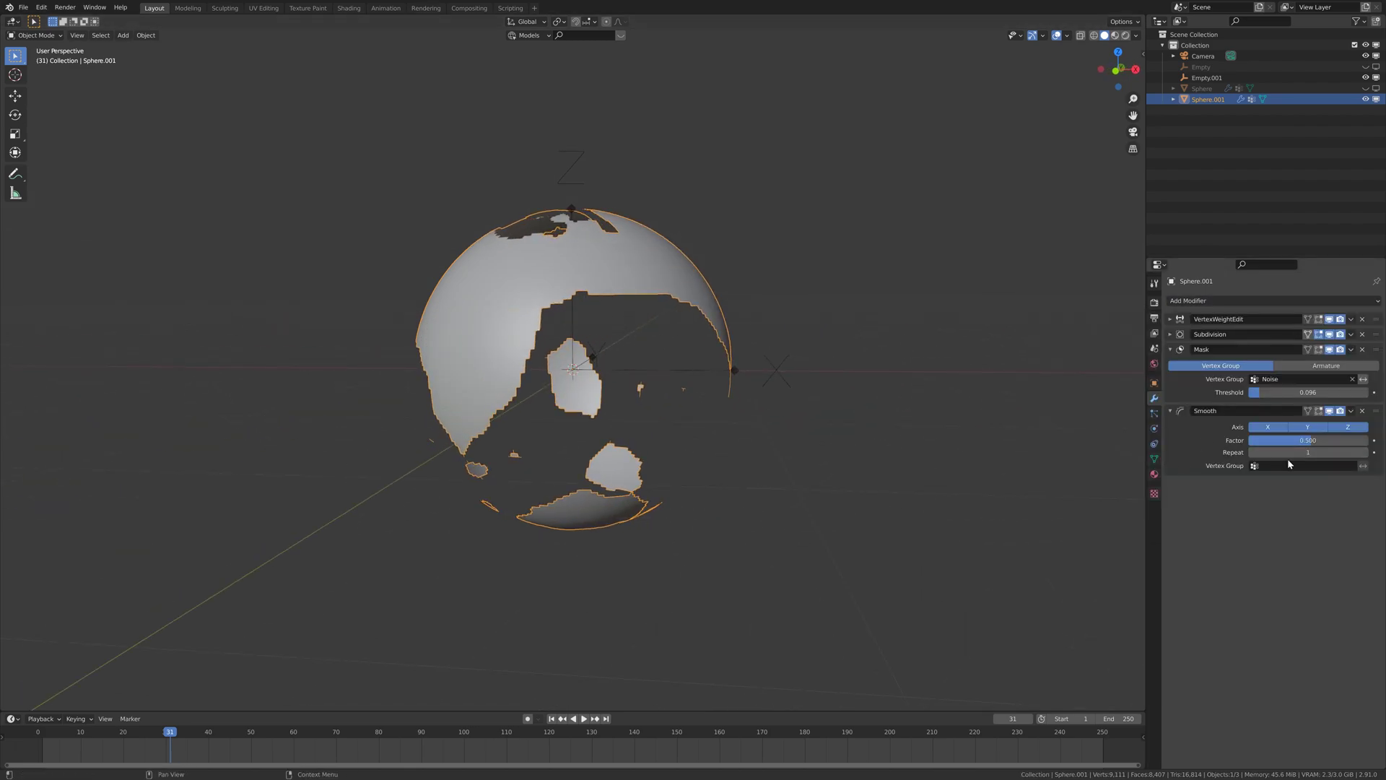
drag(1307, 452, 1383, 440)
middle_drag(592, 390, 681, 418)
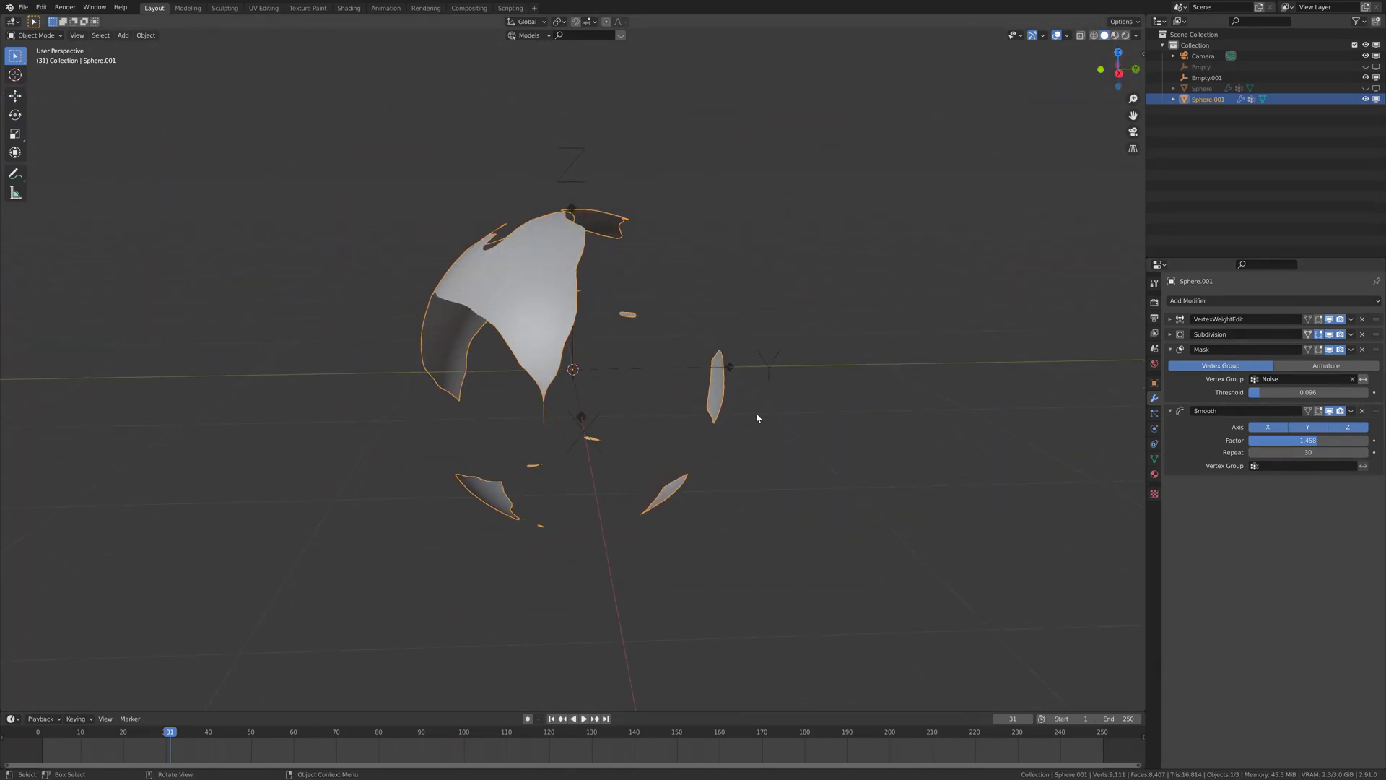
Try moving the Arrows empty to shift the noise pattern across the masked sphere.
click(767, 370)
key(g)
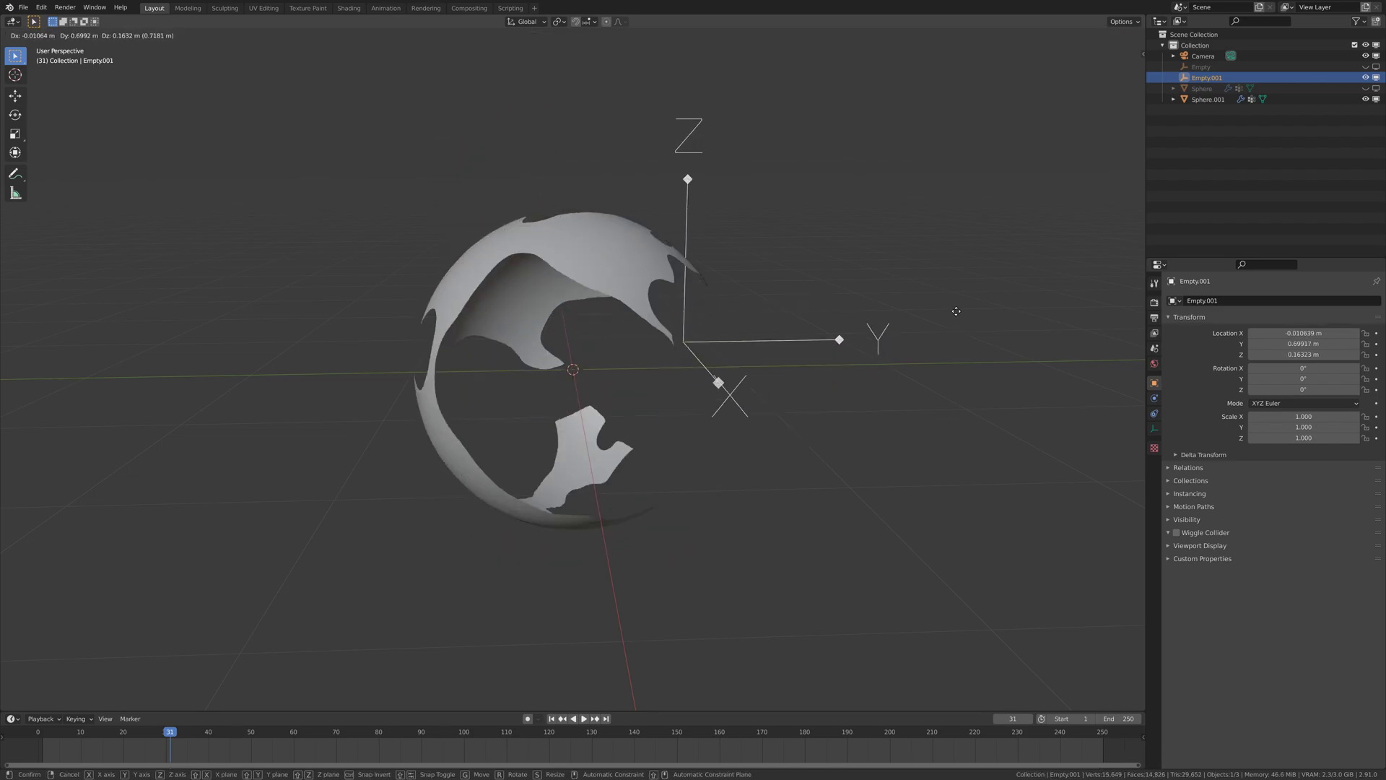
key(Escape)
Try scaling the masked sphere down to preview how its noise pattern changes.
click(726, 376)
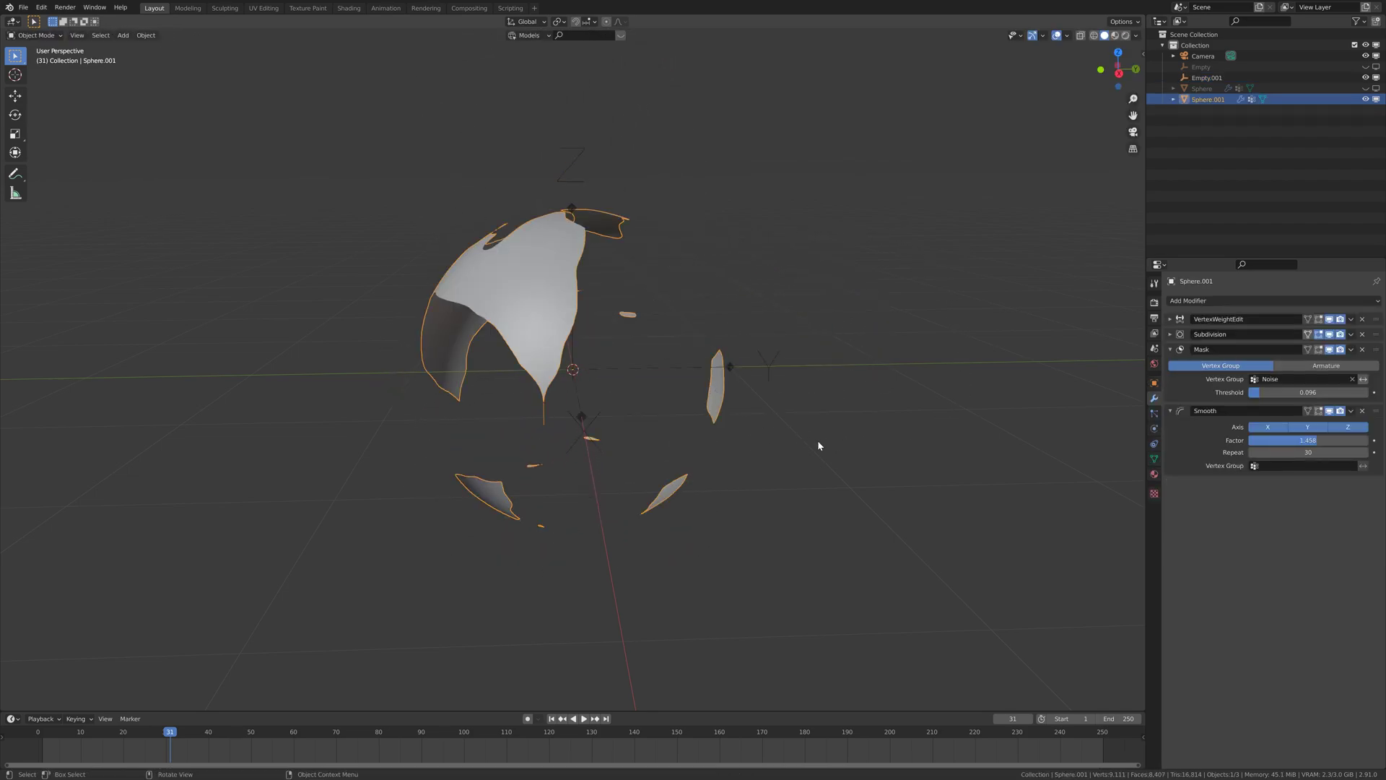
key(s)
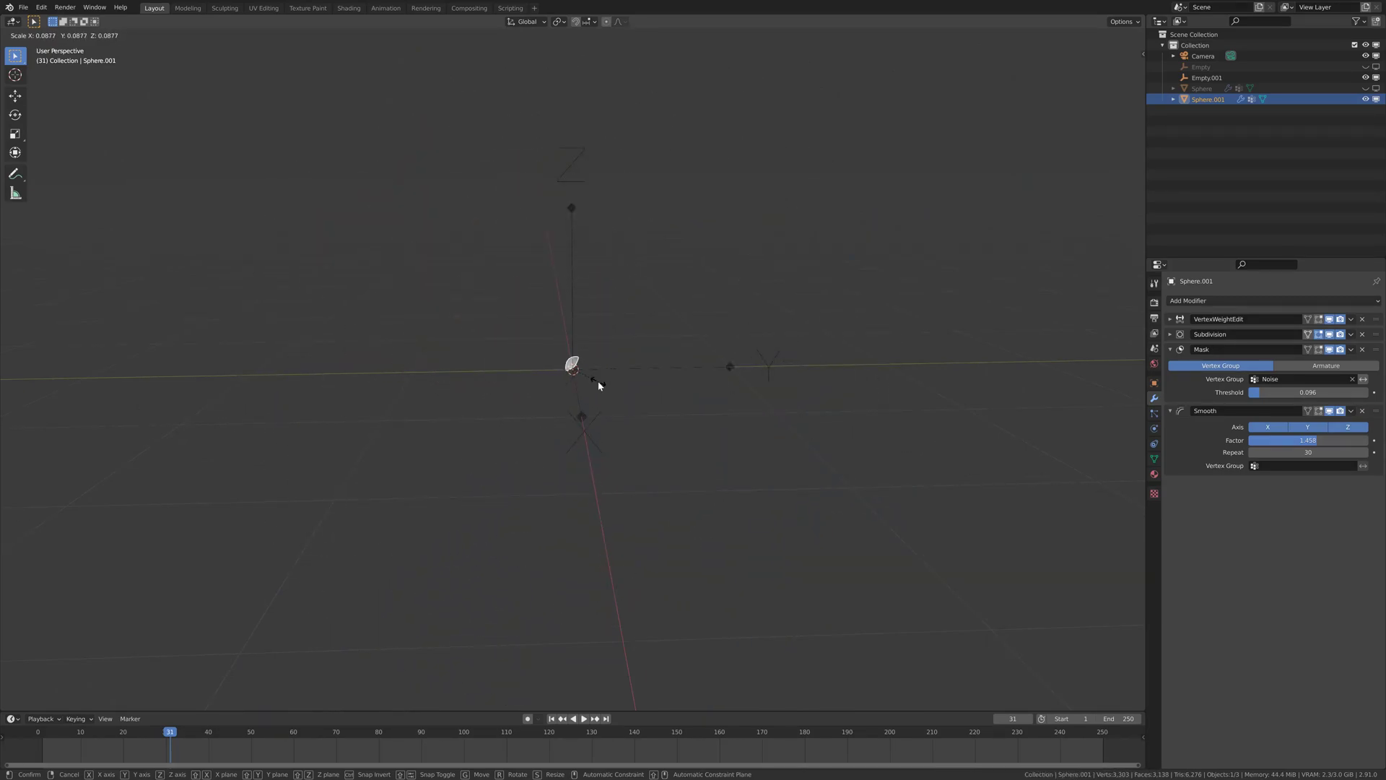
click(647, 362)
middle_drag(633, 289, 452, 301)
middle_drag(653, 368, 437, 556)
Go to frame 1 of the timeline and try scaling the sphere there.
click(46, 732)
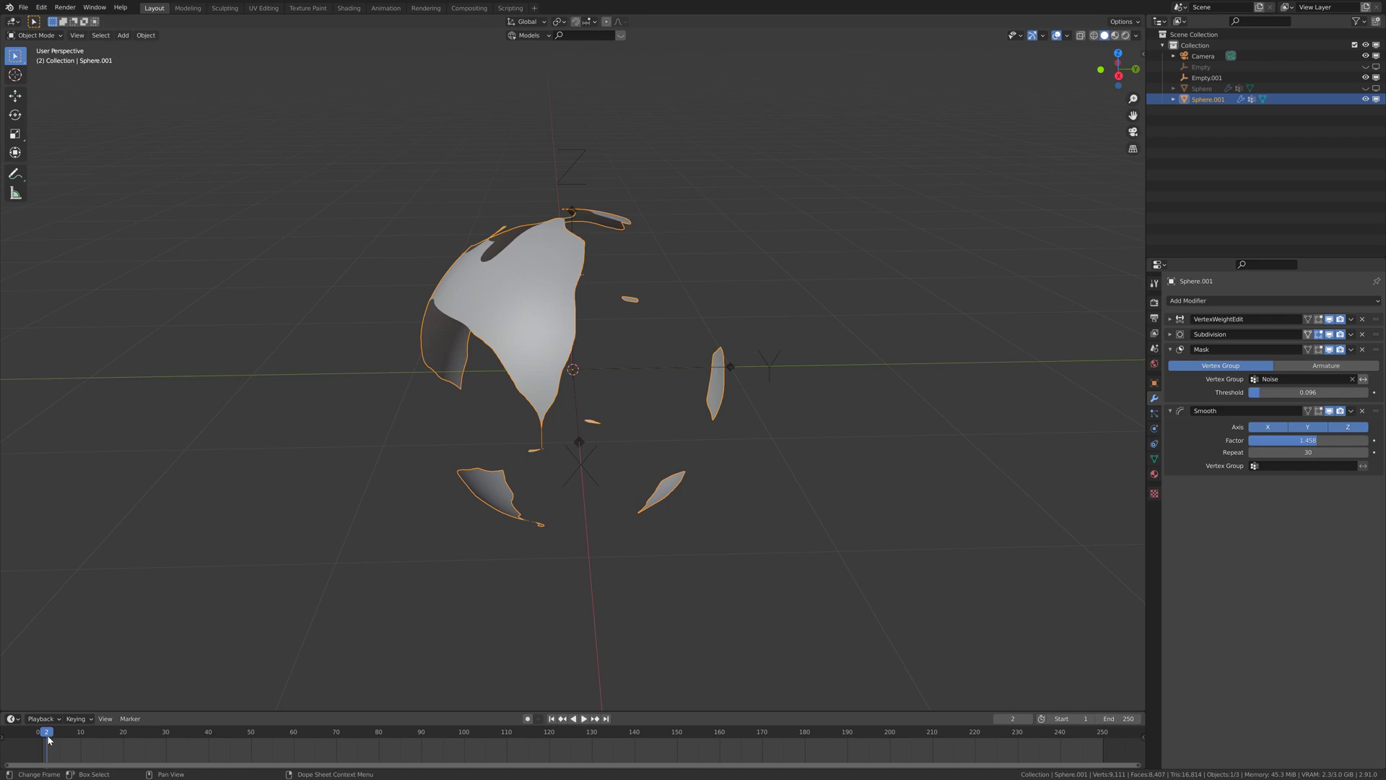
drag(42, 735, 42, 735)
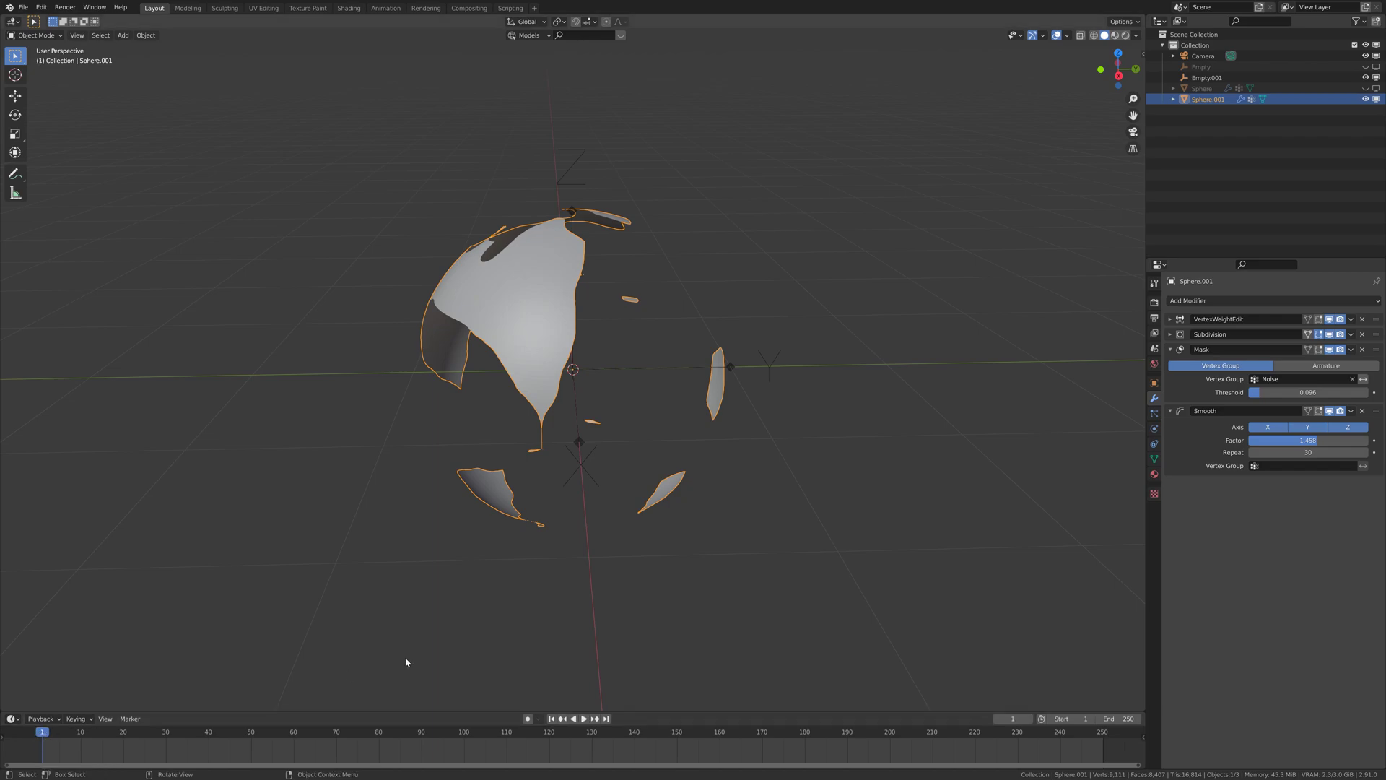
key(i)
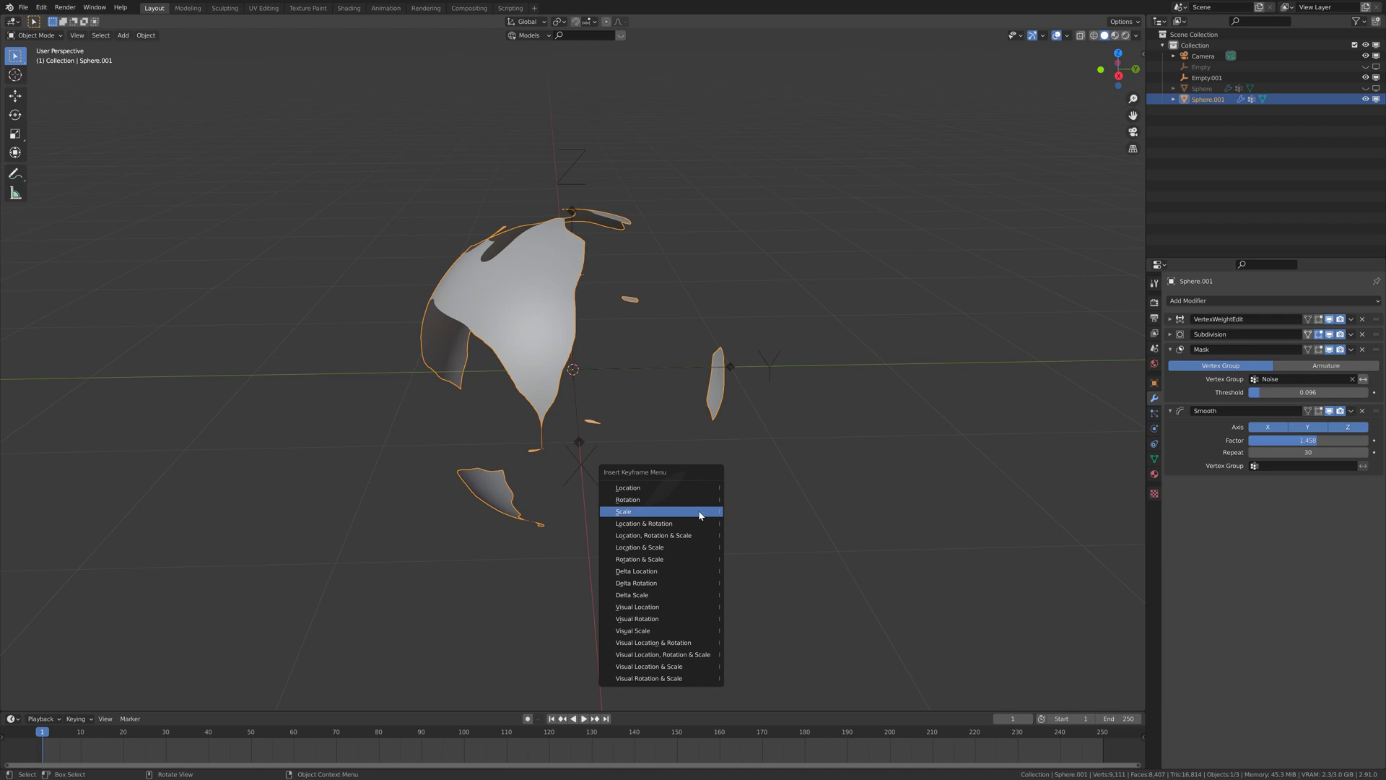
key(s)
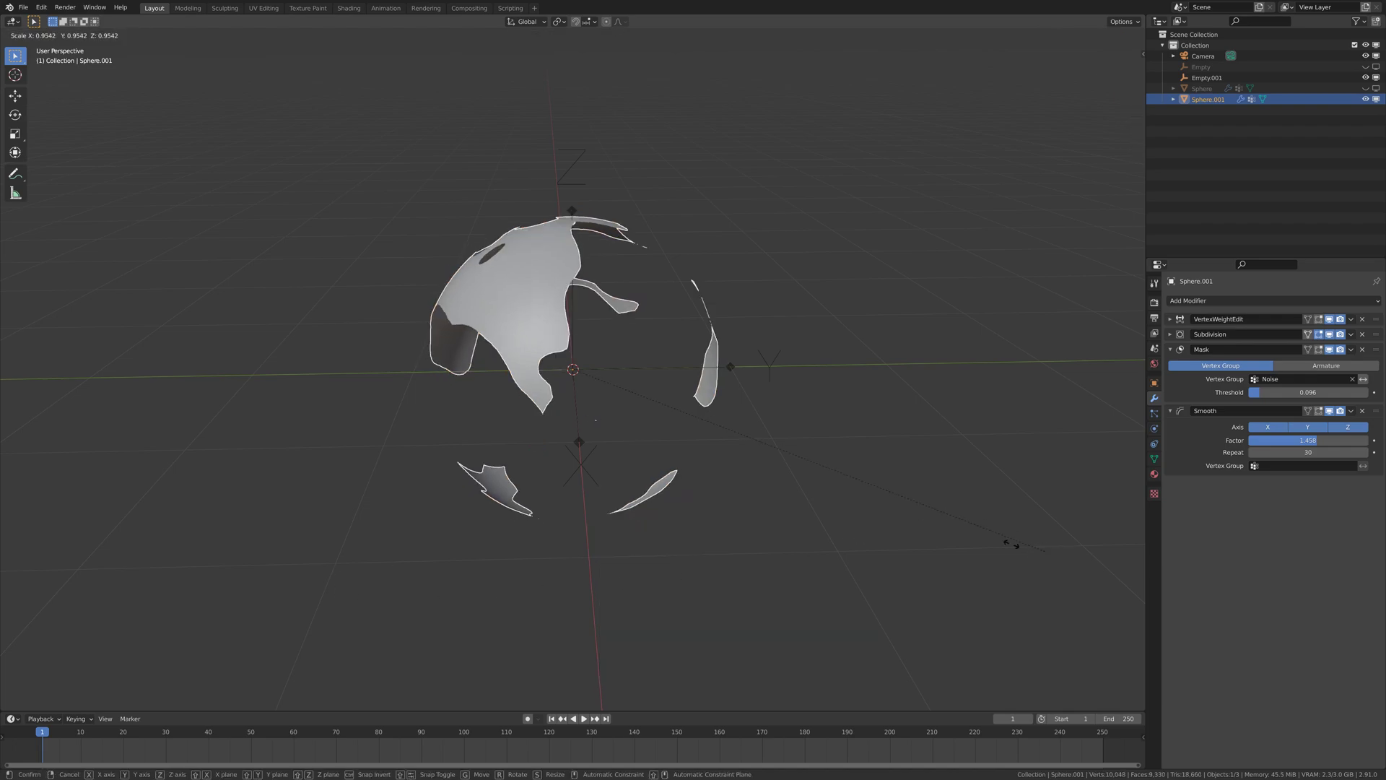
key(Escape)
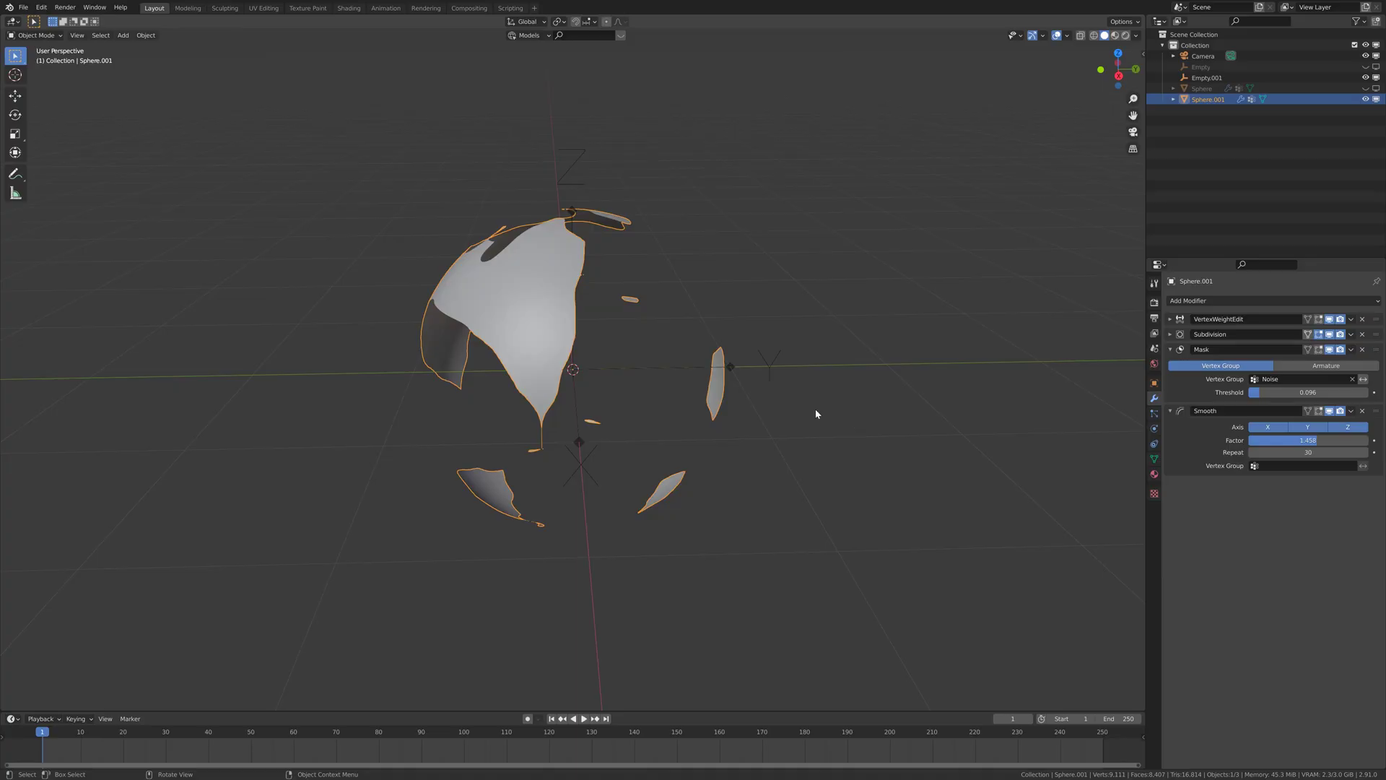
Scale the Arrows empty down to 0.095 to make the sphere's noise pattern finer.
click(780, 362)
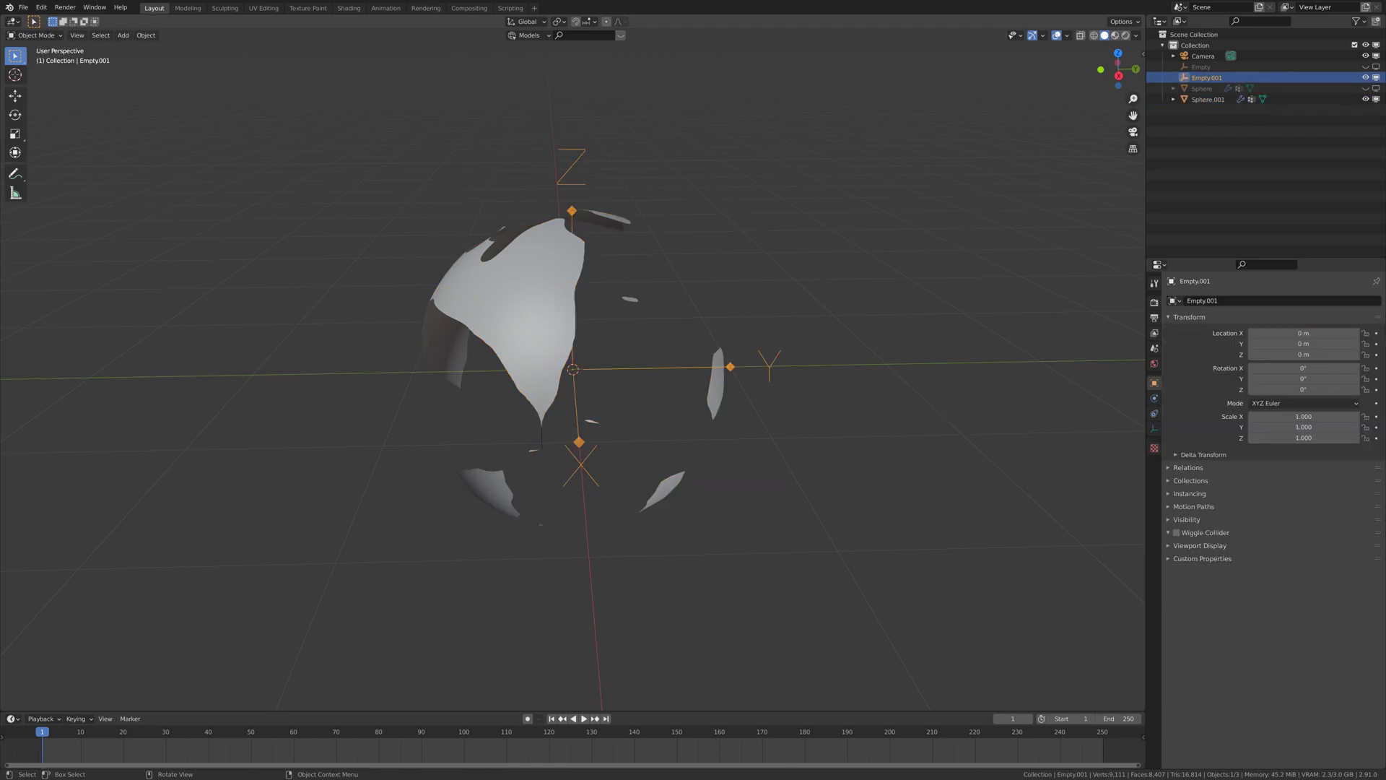
key(s)
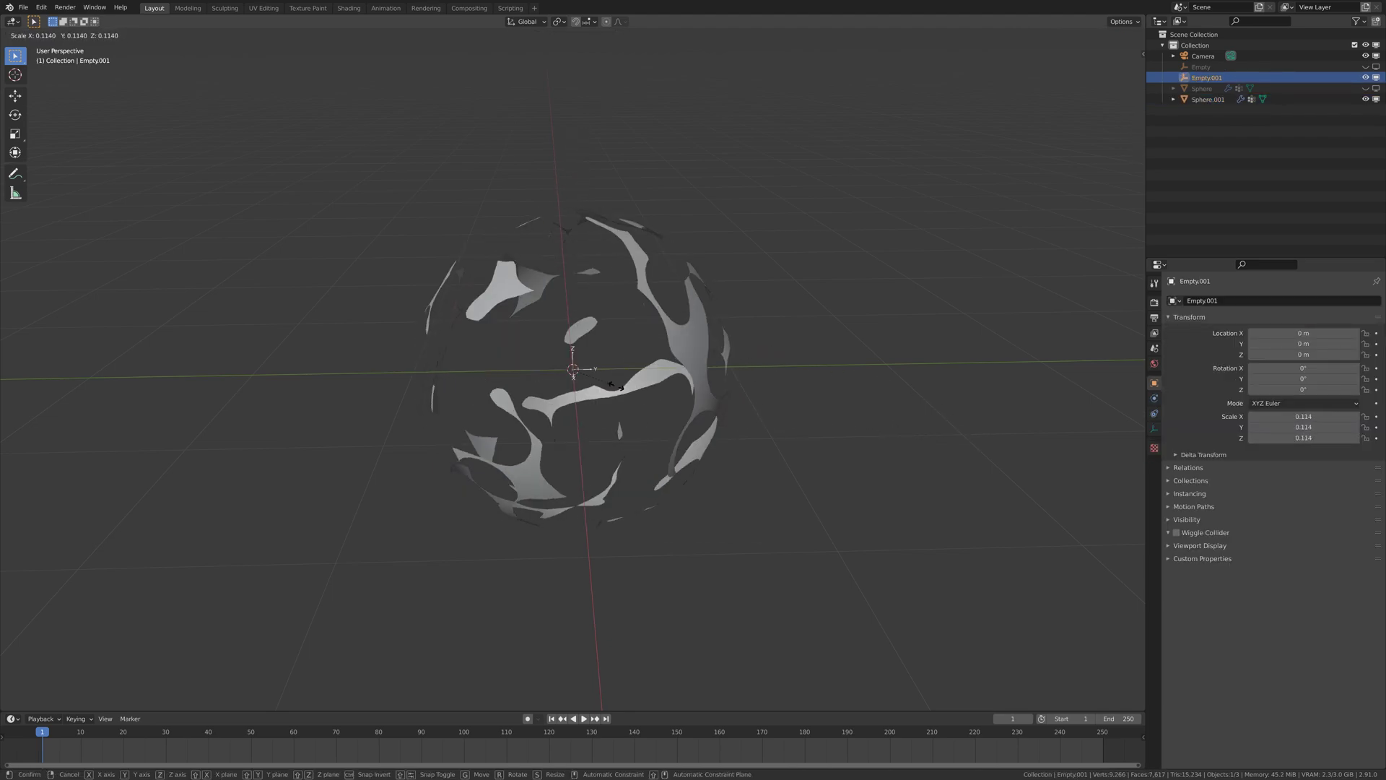
click(613, 385)
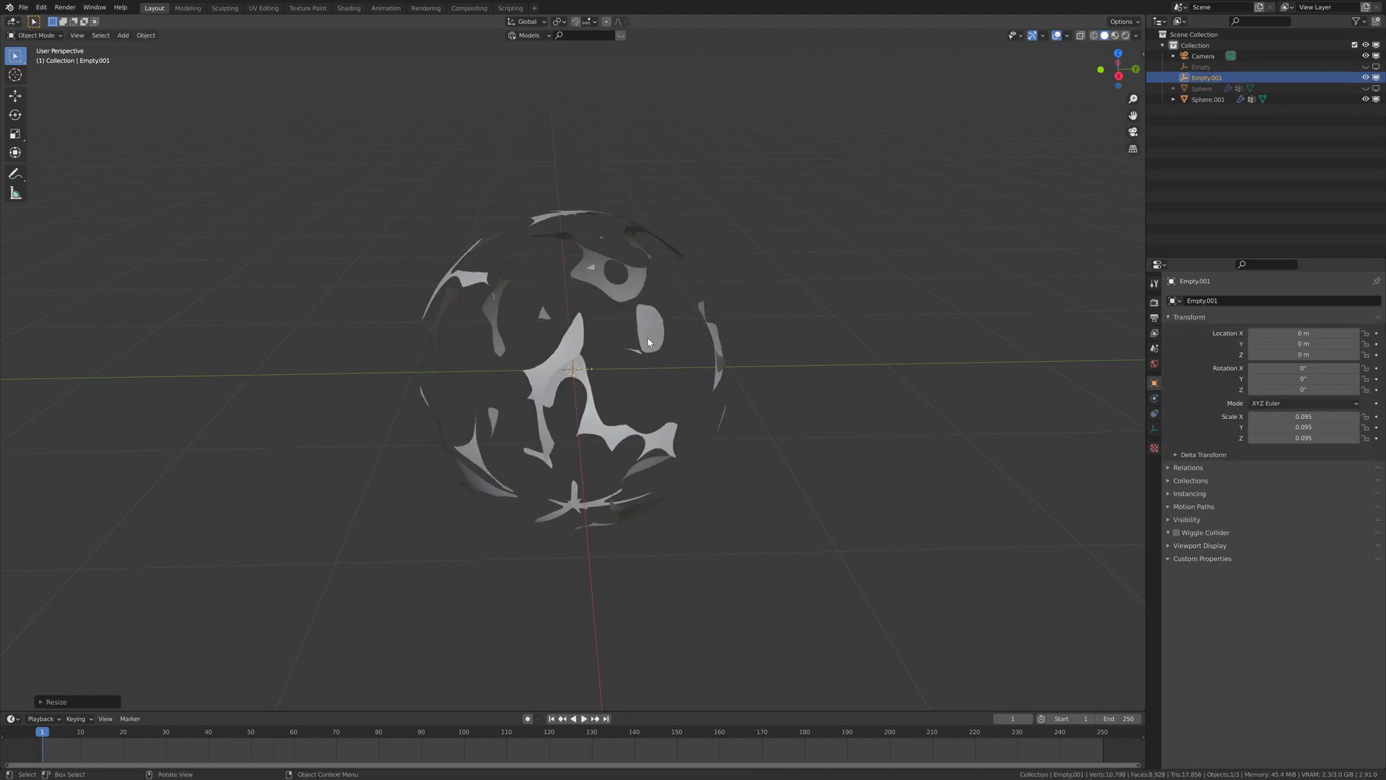
Scale the sphere down to almost nothing and insert a Scale keyframe at frame 1.
click(614, 390)
key(s)
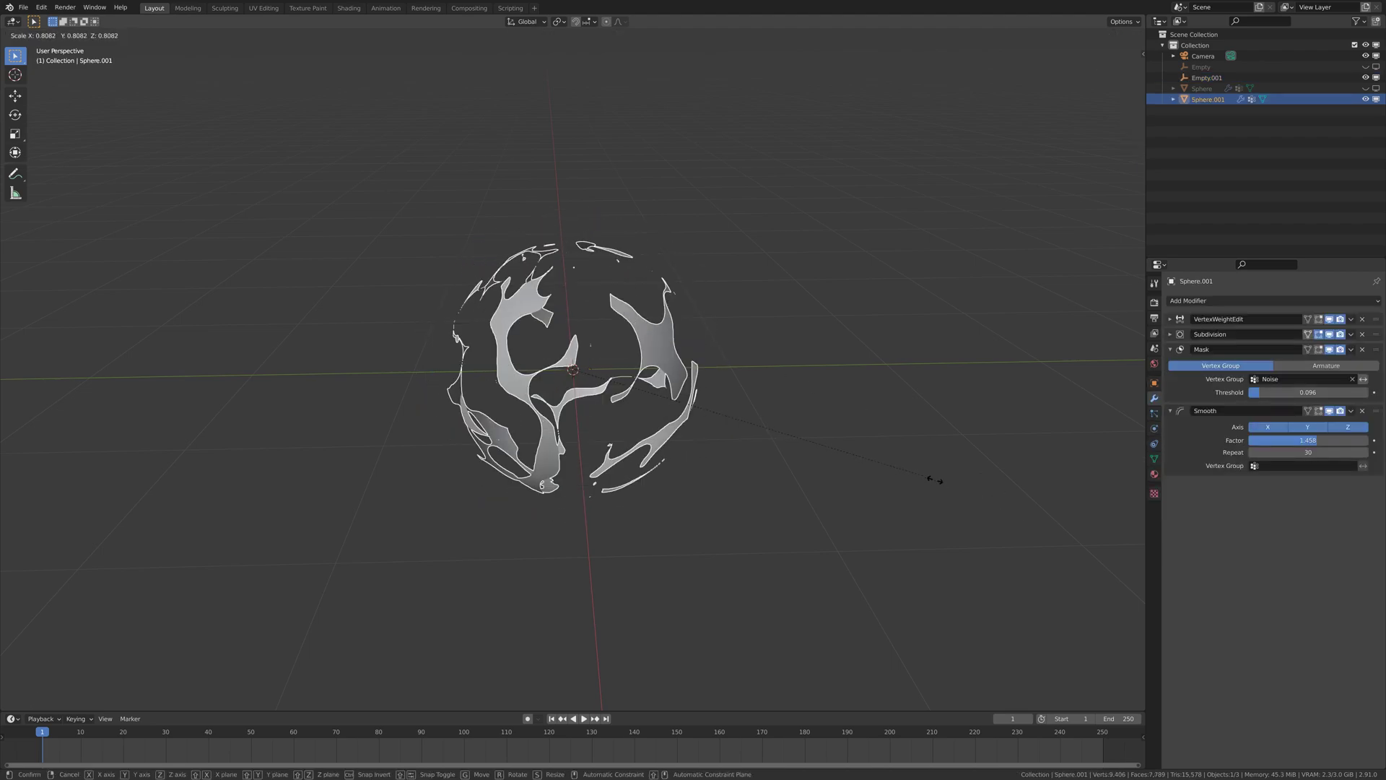
click(573, 369)
key(i)
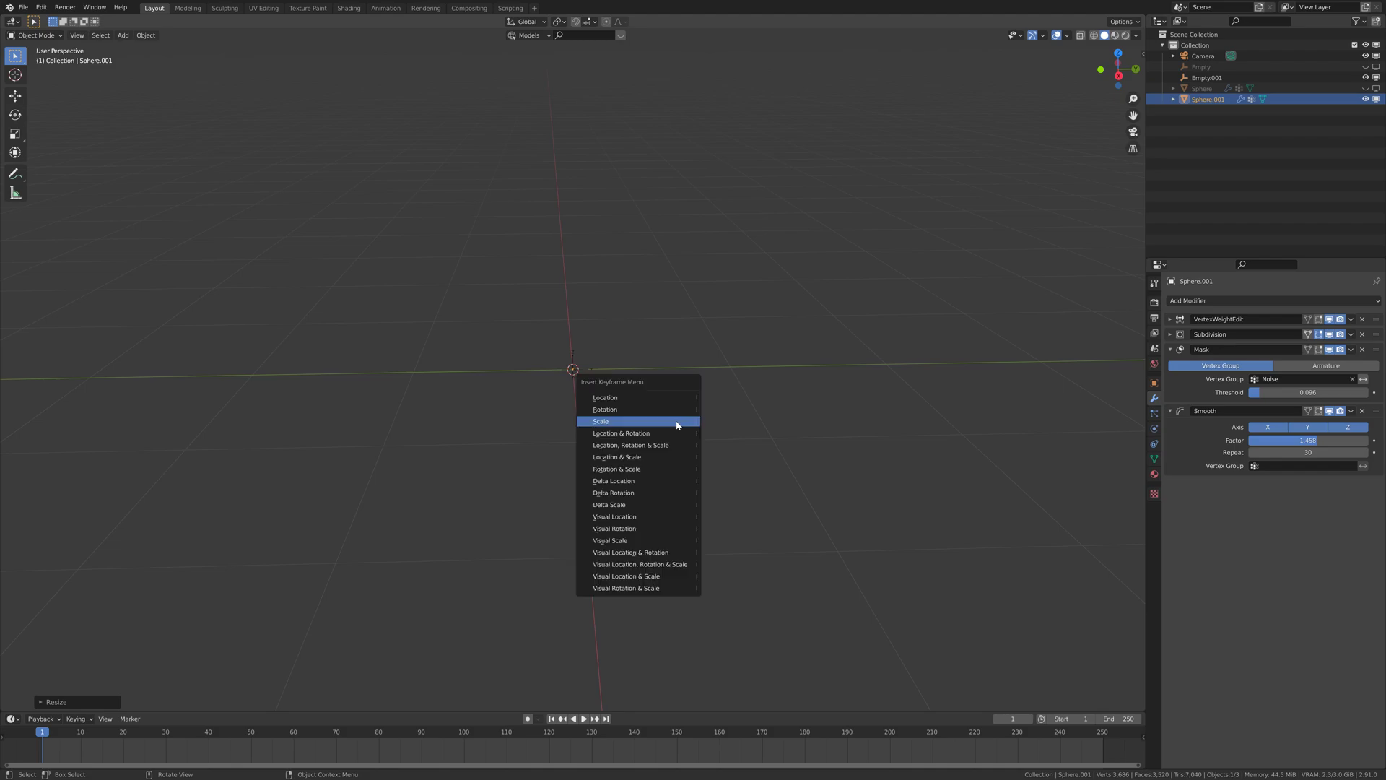
click(677, 422)
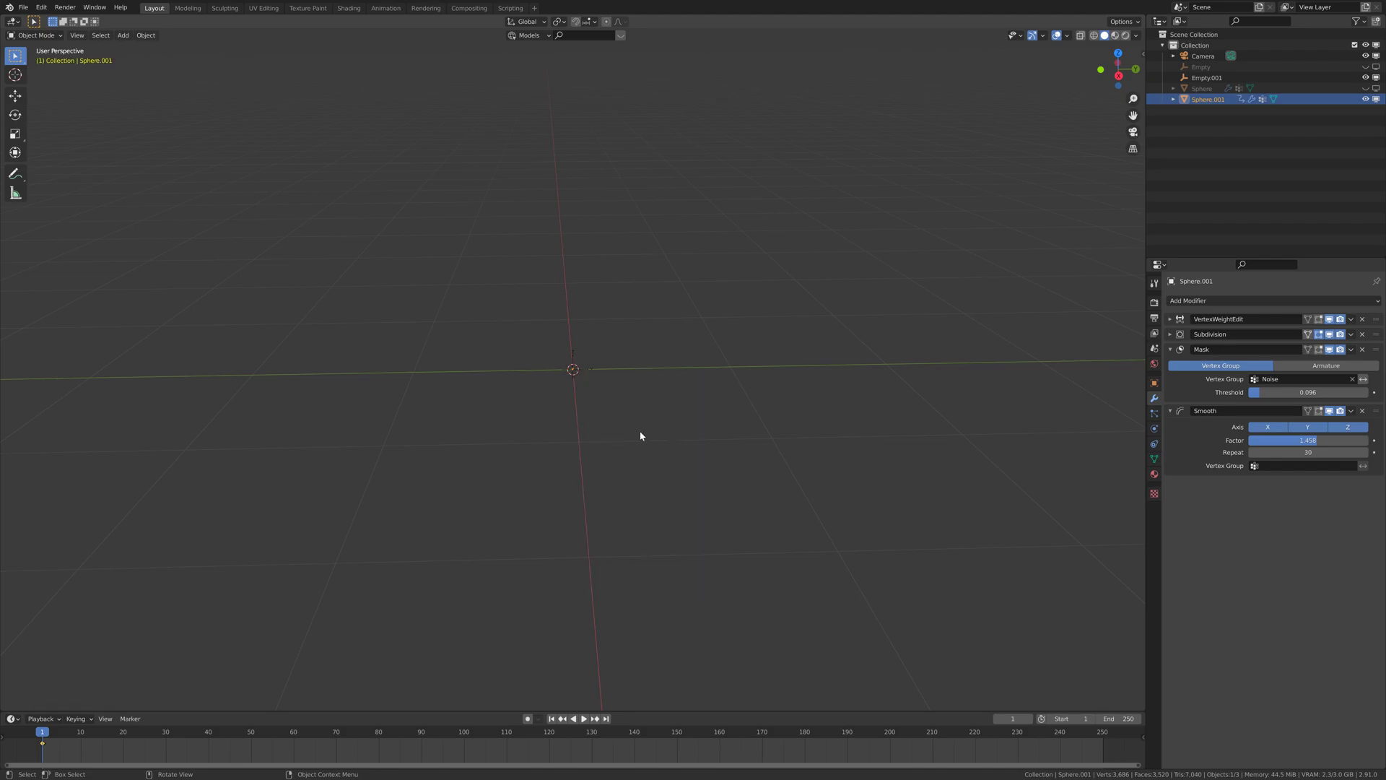
Scale the sphere up well beyond its original size at frame 100 and insert a Scale keyframe there.
click(464, 734)
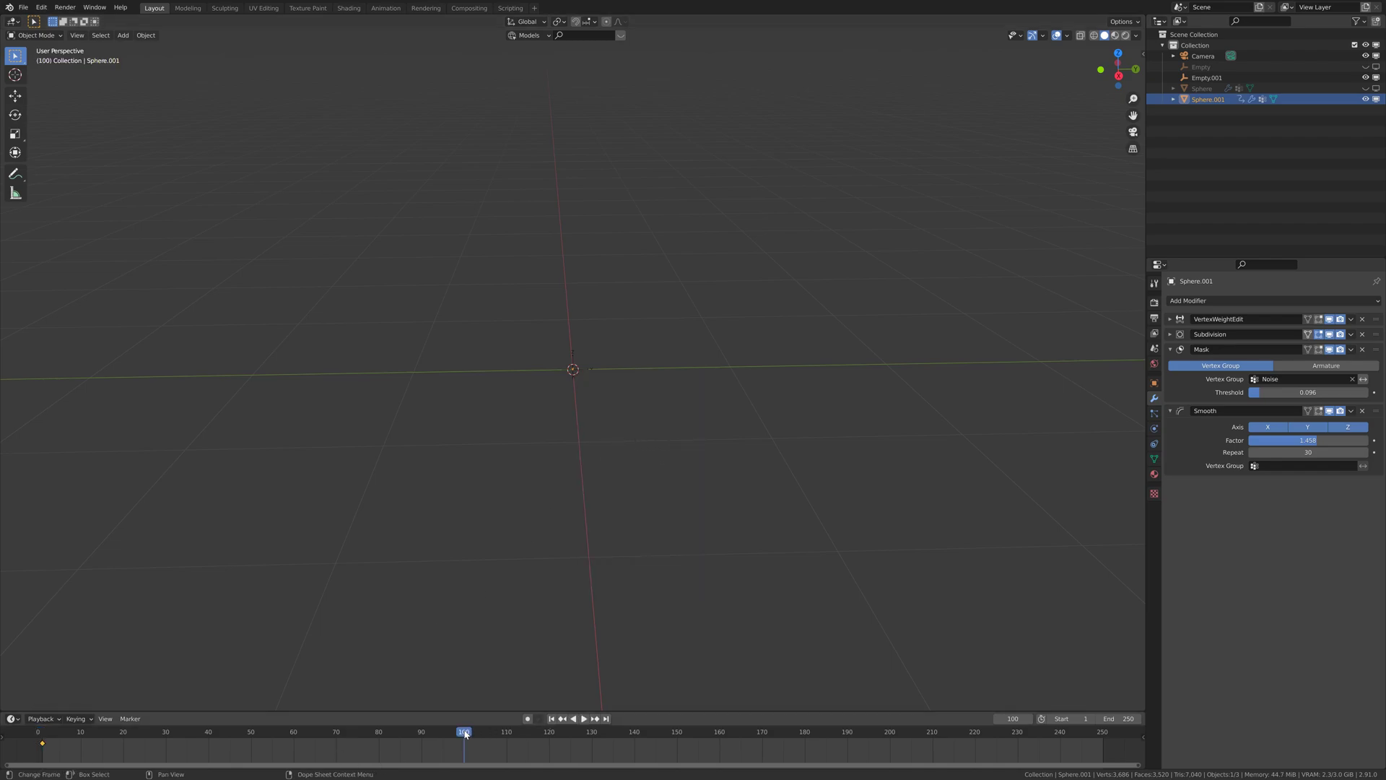
key(s)
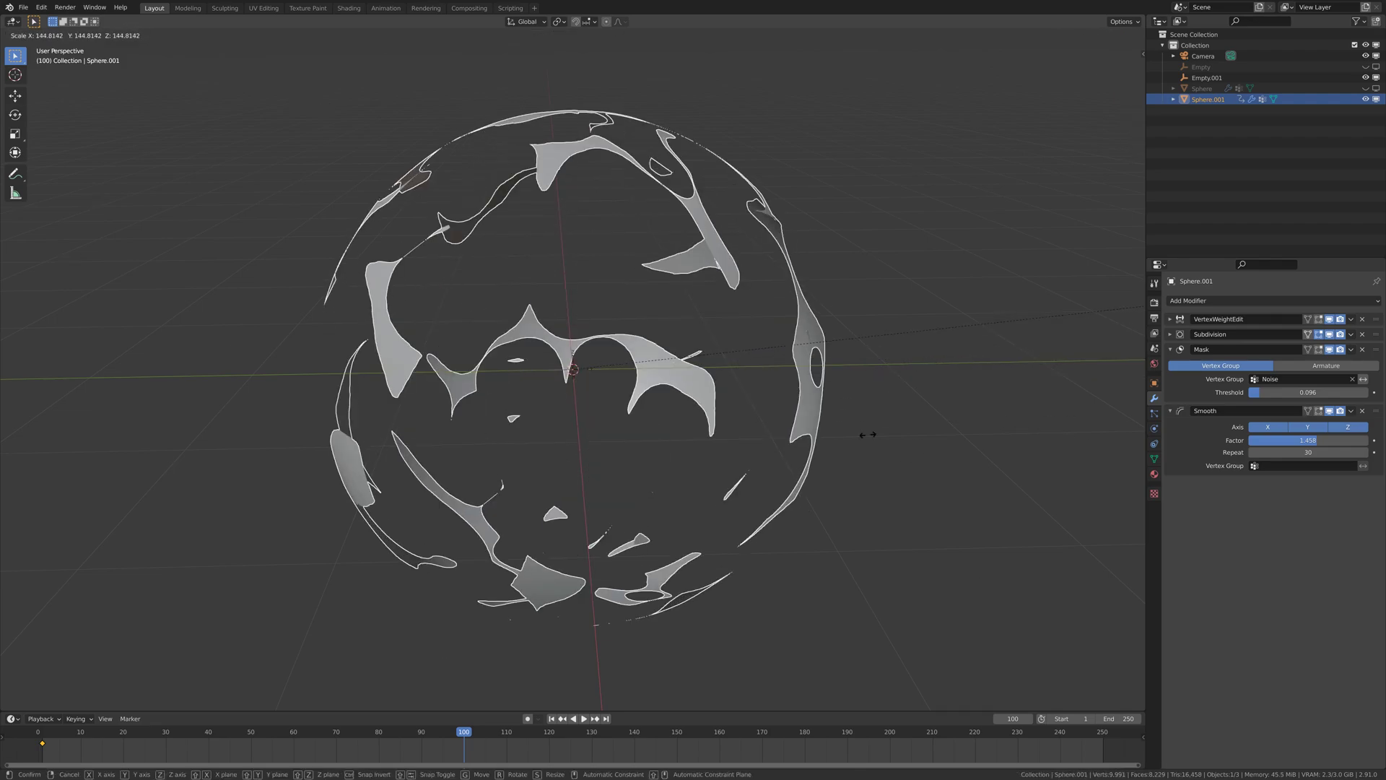
click(4, 570)
key(i)
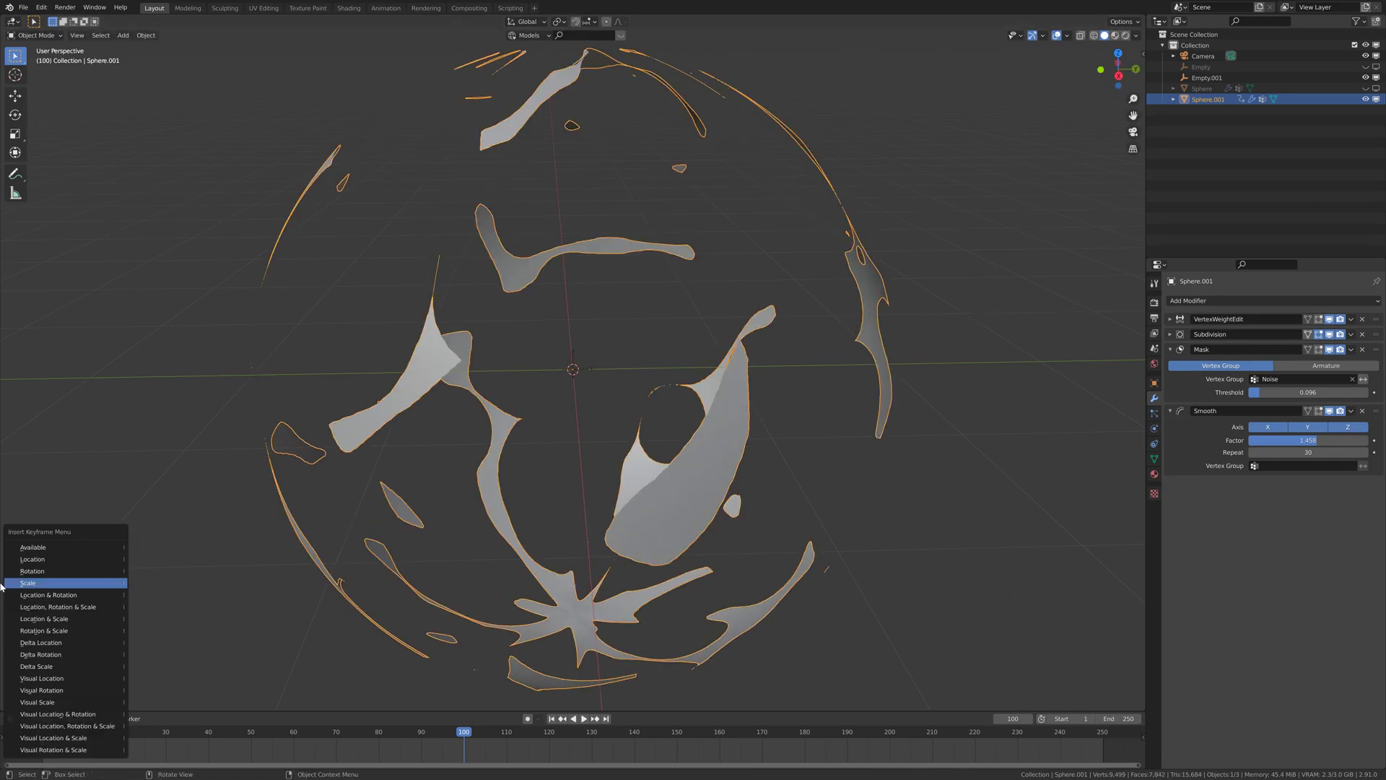
click(72, 583)
key(i)
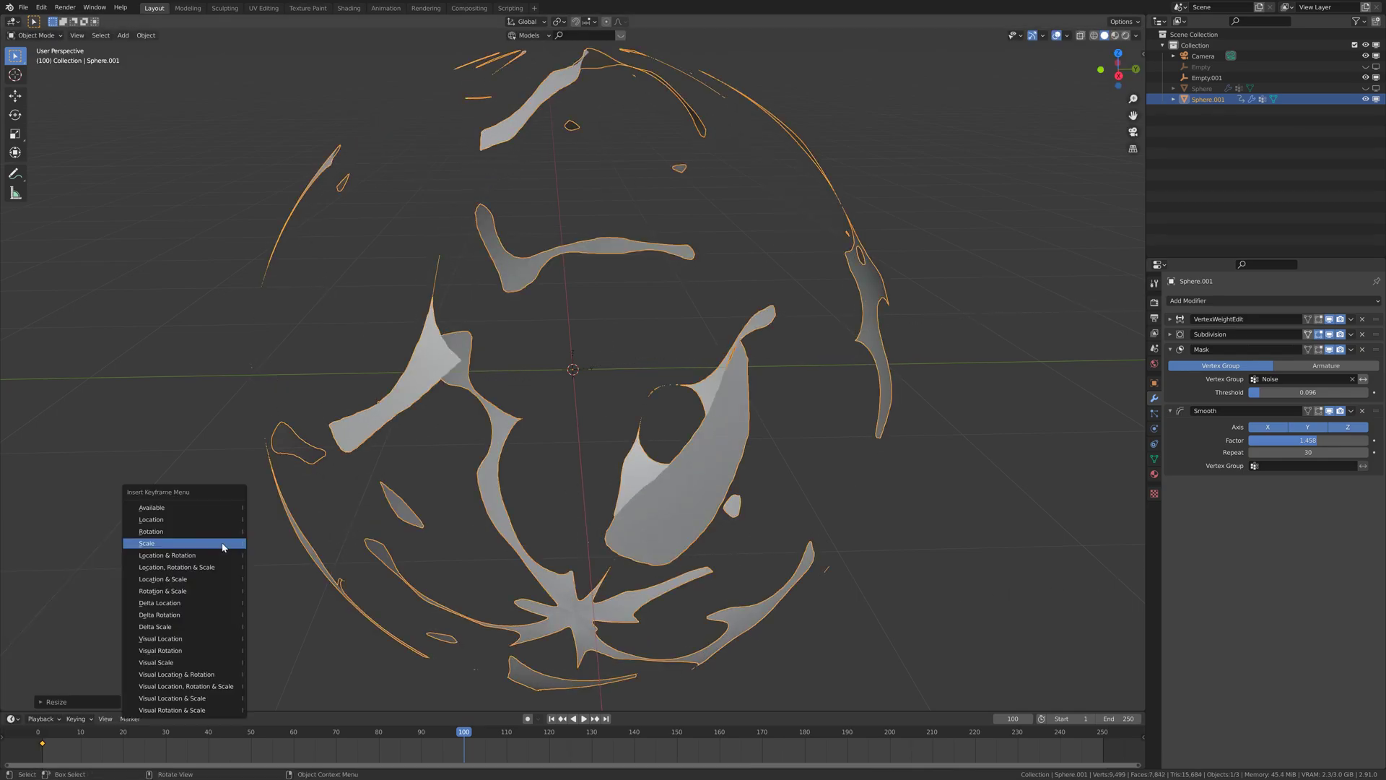
click(224, 544)
Play back the sphere's scale animation to examine how the masked pattern evolves.
key(Down)
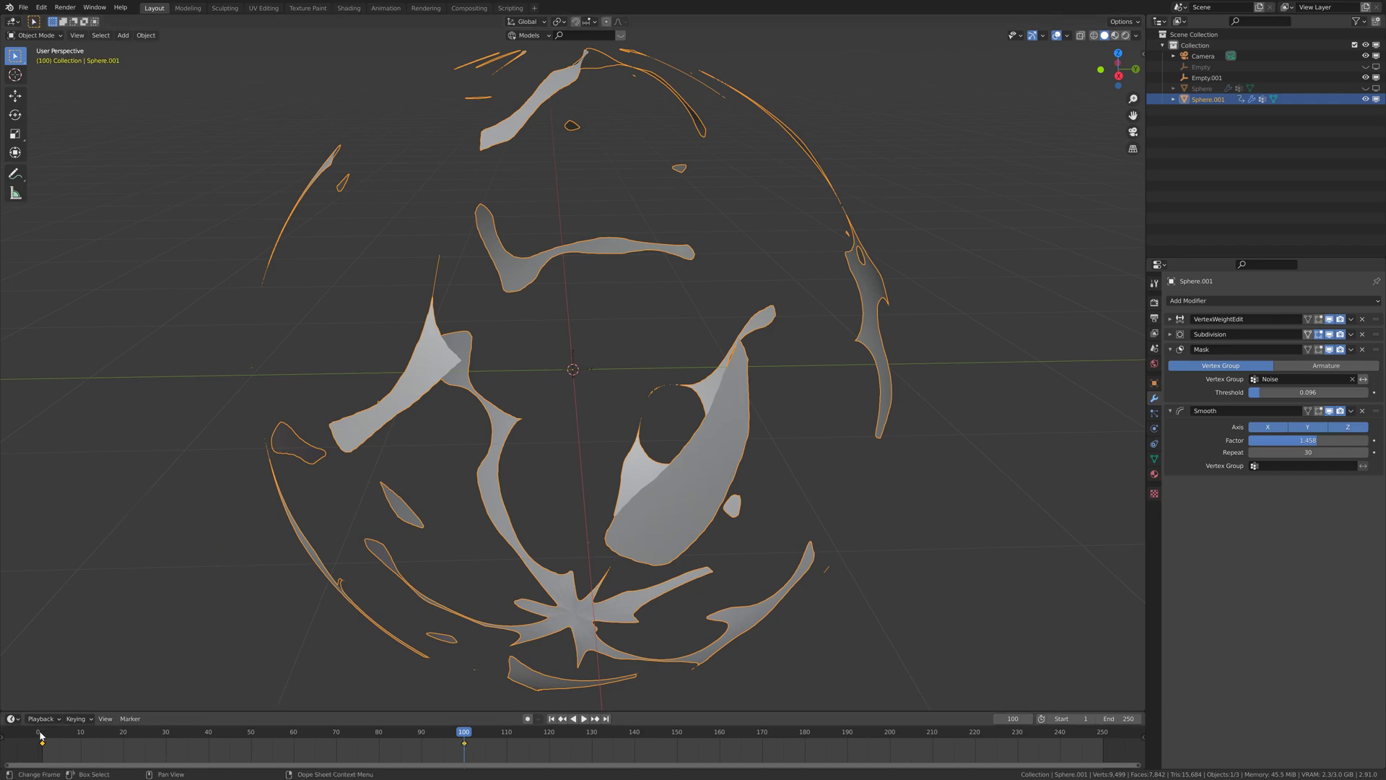
middle_drag(196, 489, 251, 467)
key(space)
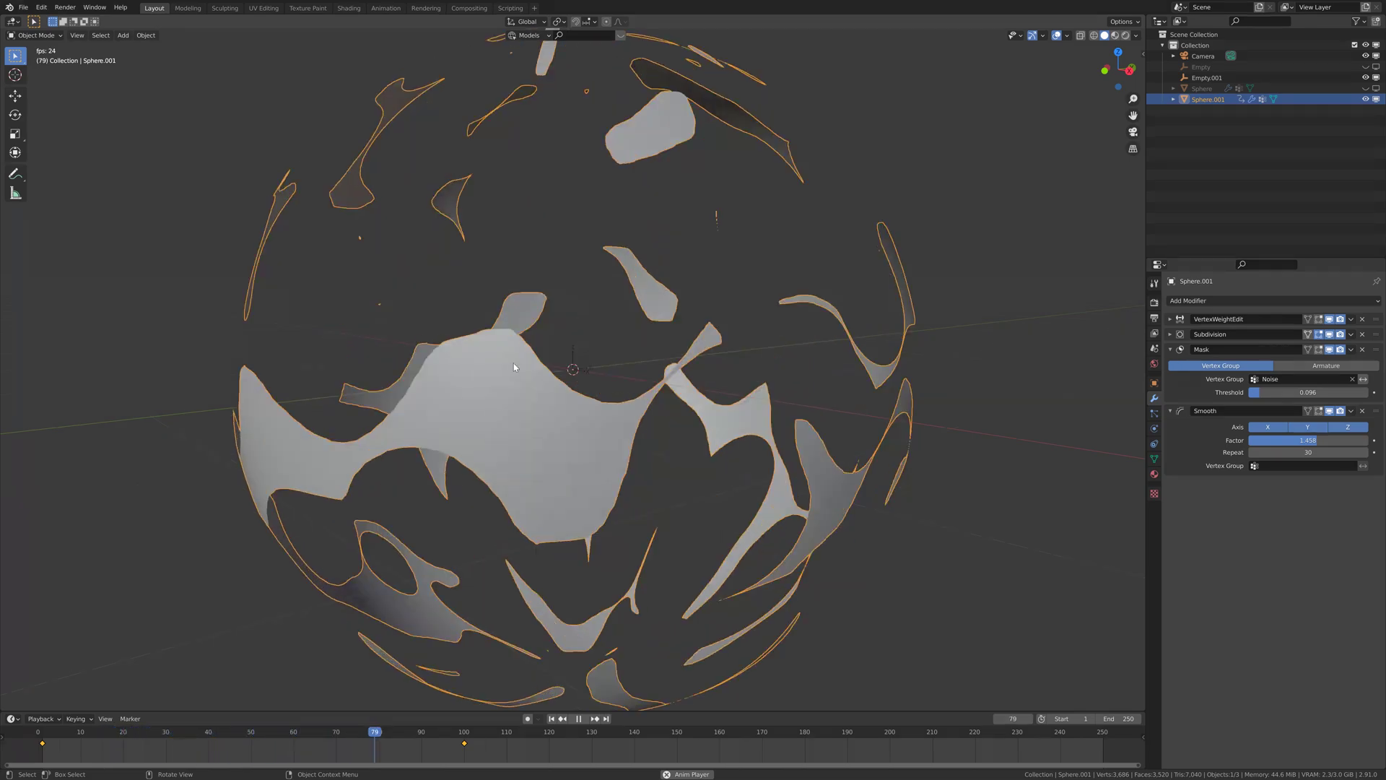
key(space)
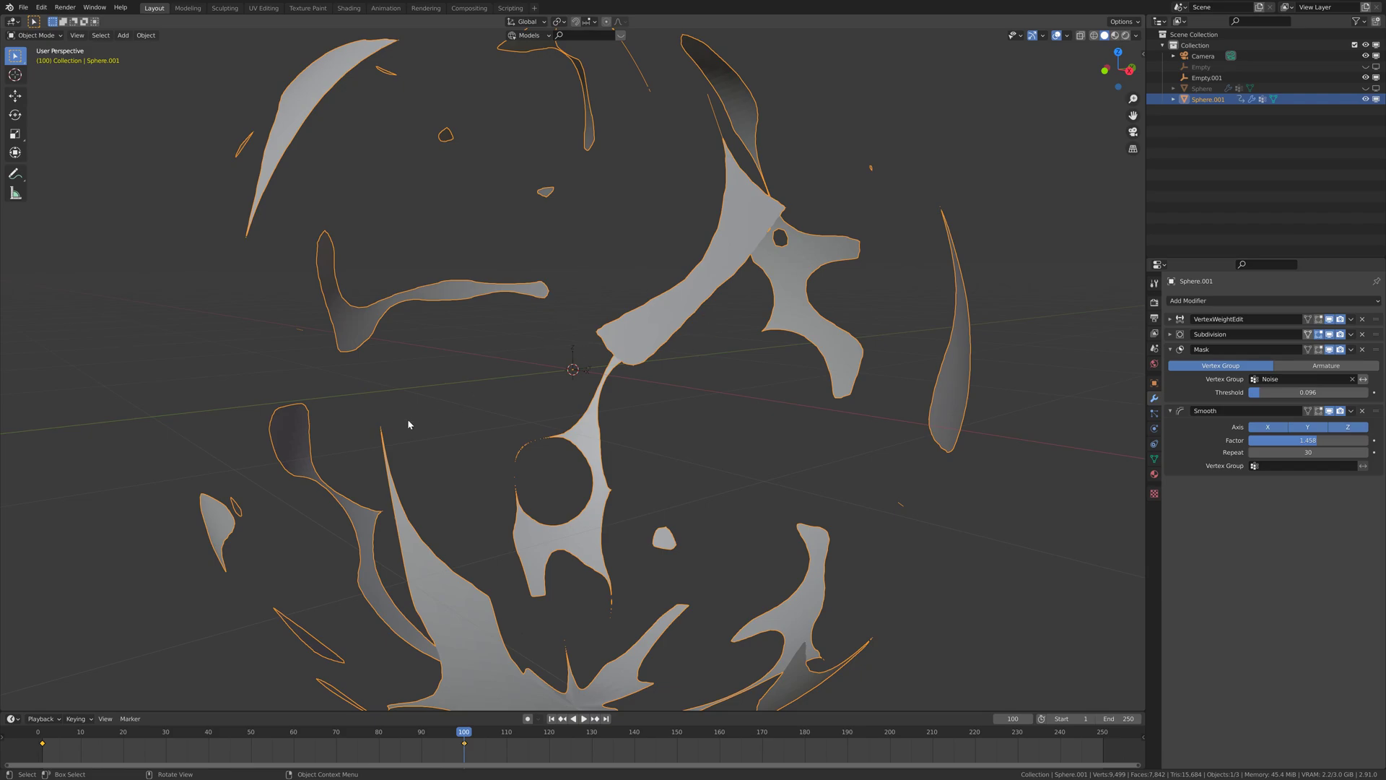
Select the Arrows empty at the sphere's centre and insert a Scale keyframe for it at frame 100.
click(578, 370)
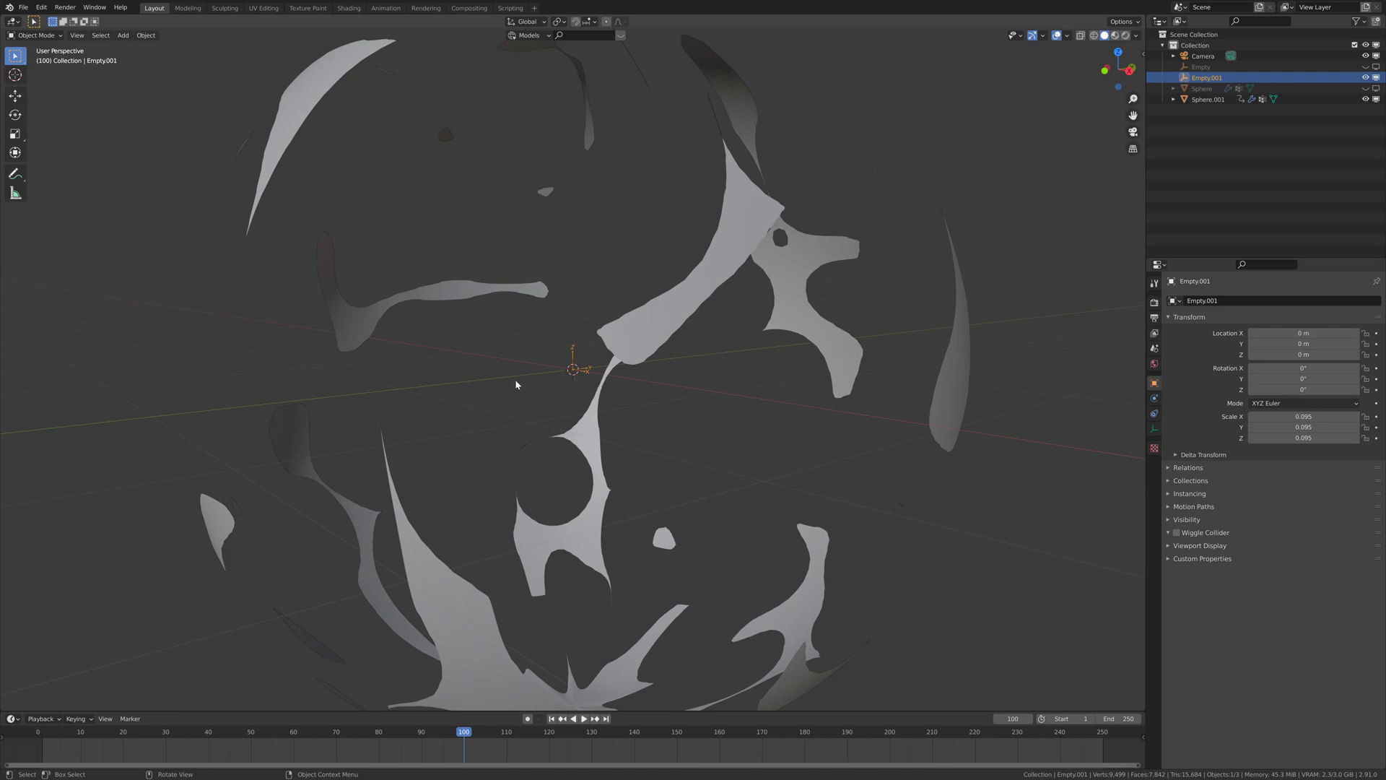
middle_drag(516, 385, 491, 608)
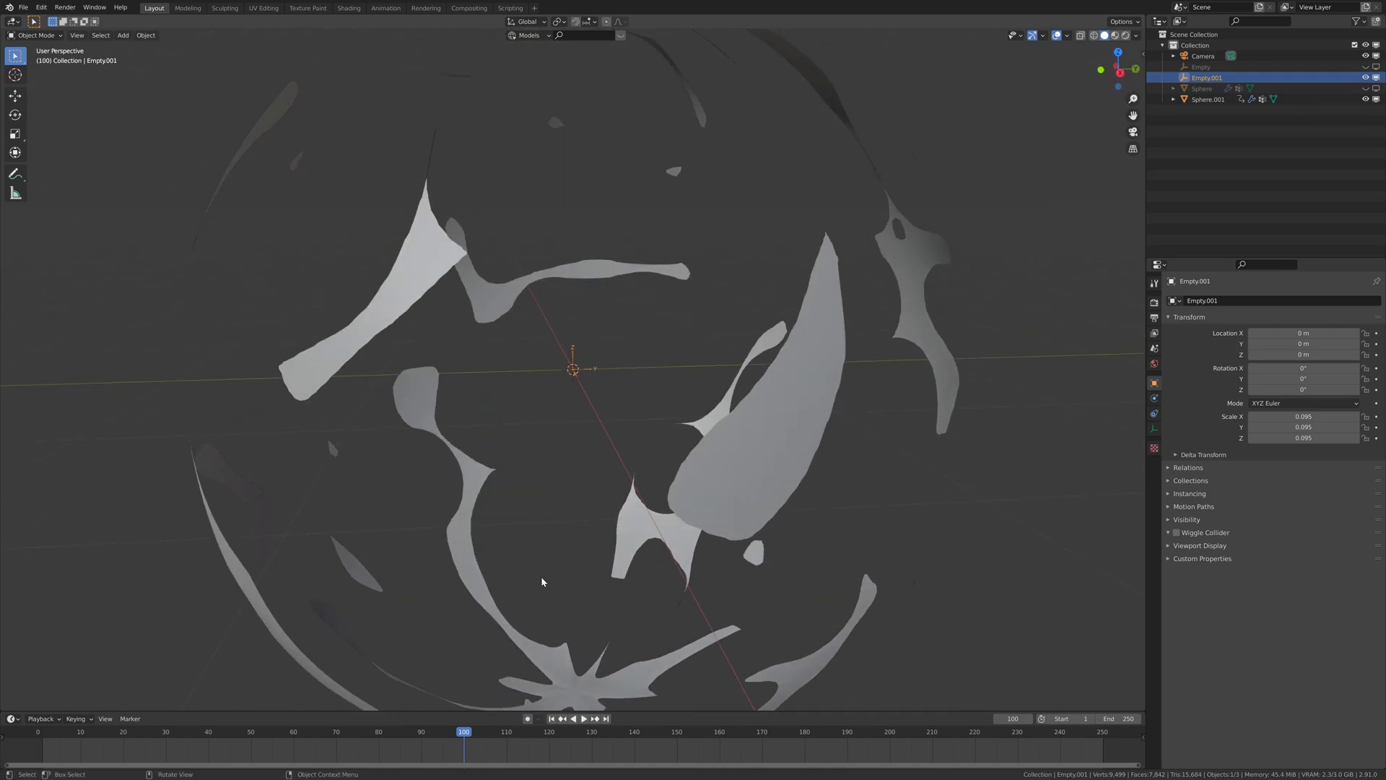
key(i)
click(565, 486)
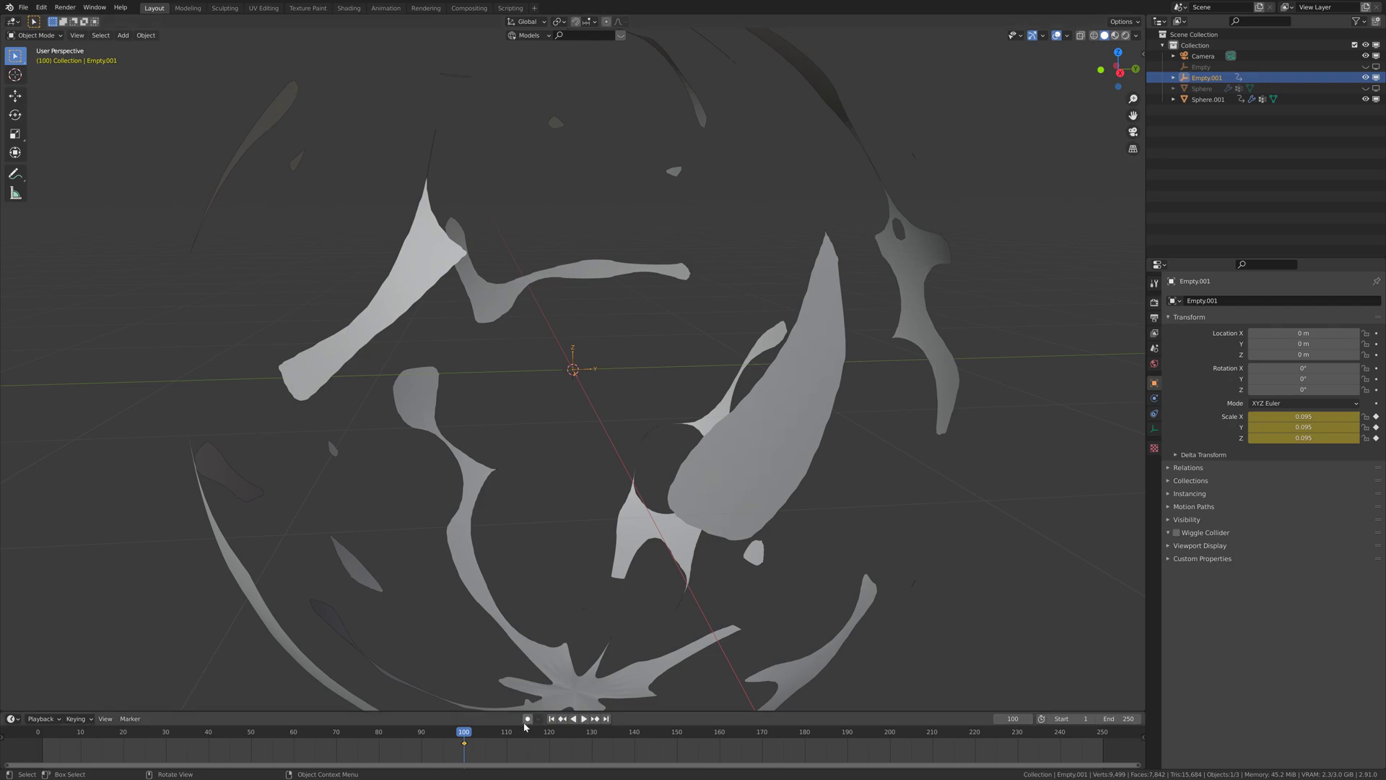
Scale the empty up to about 96 at frame 170 and insert a Scale keyframe there.
click(760, 735)
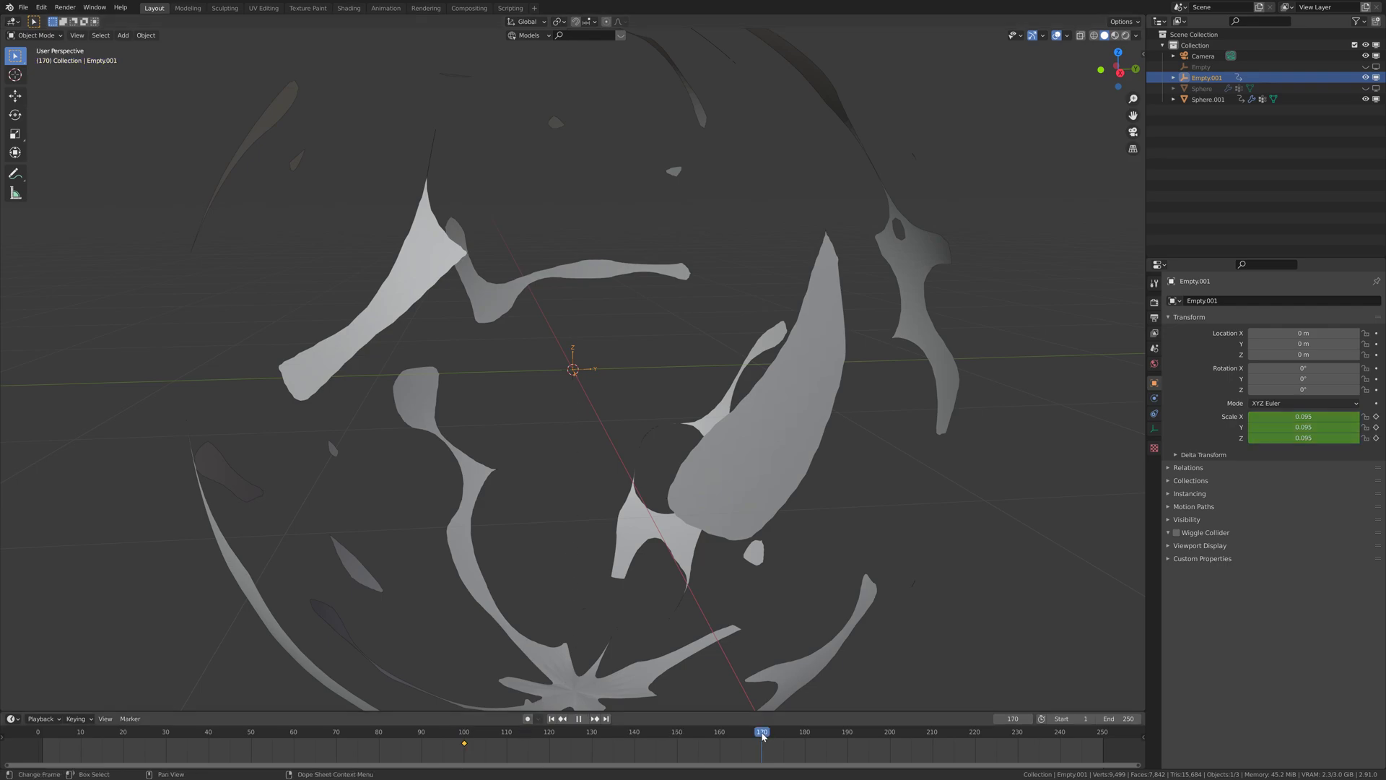
key(s)
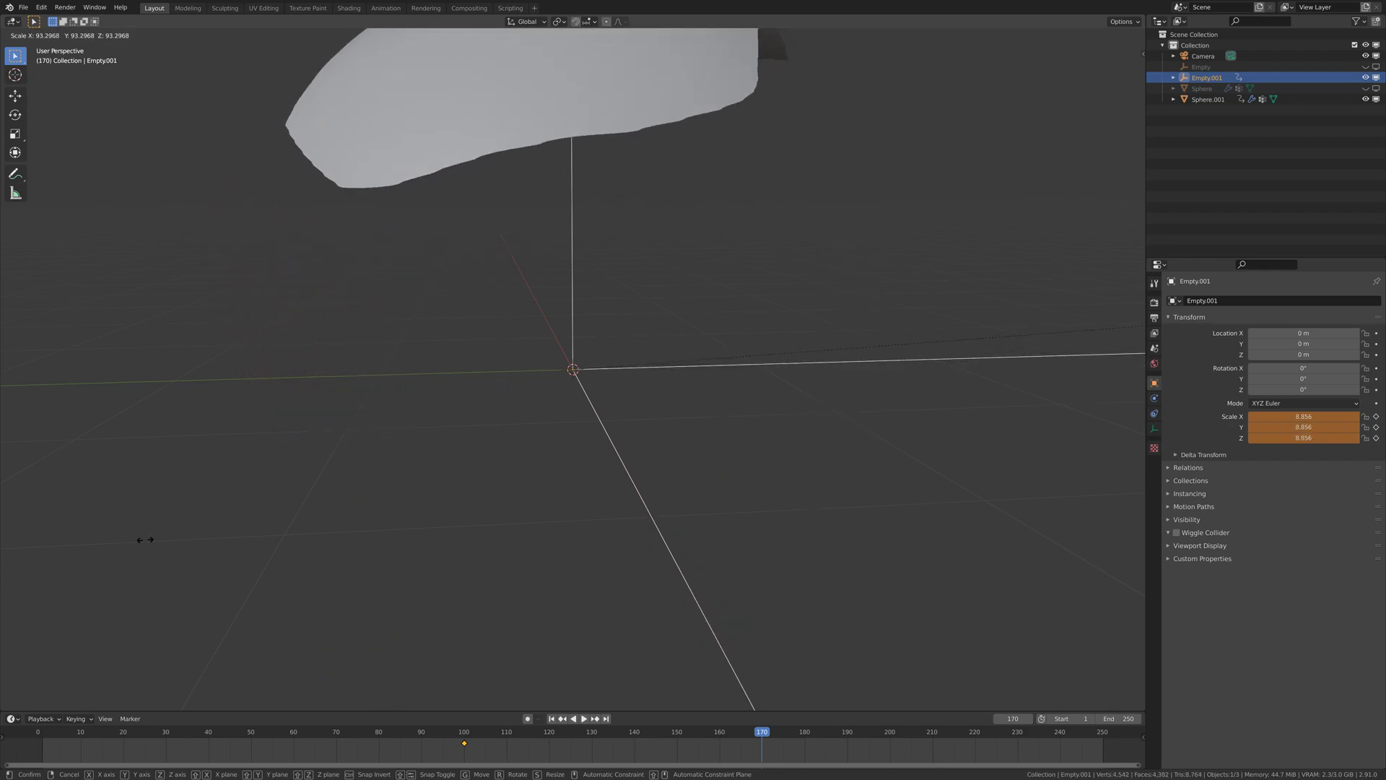
click(976, 404)
key(s)
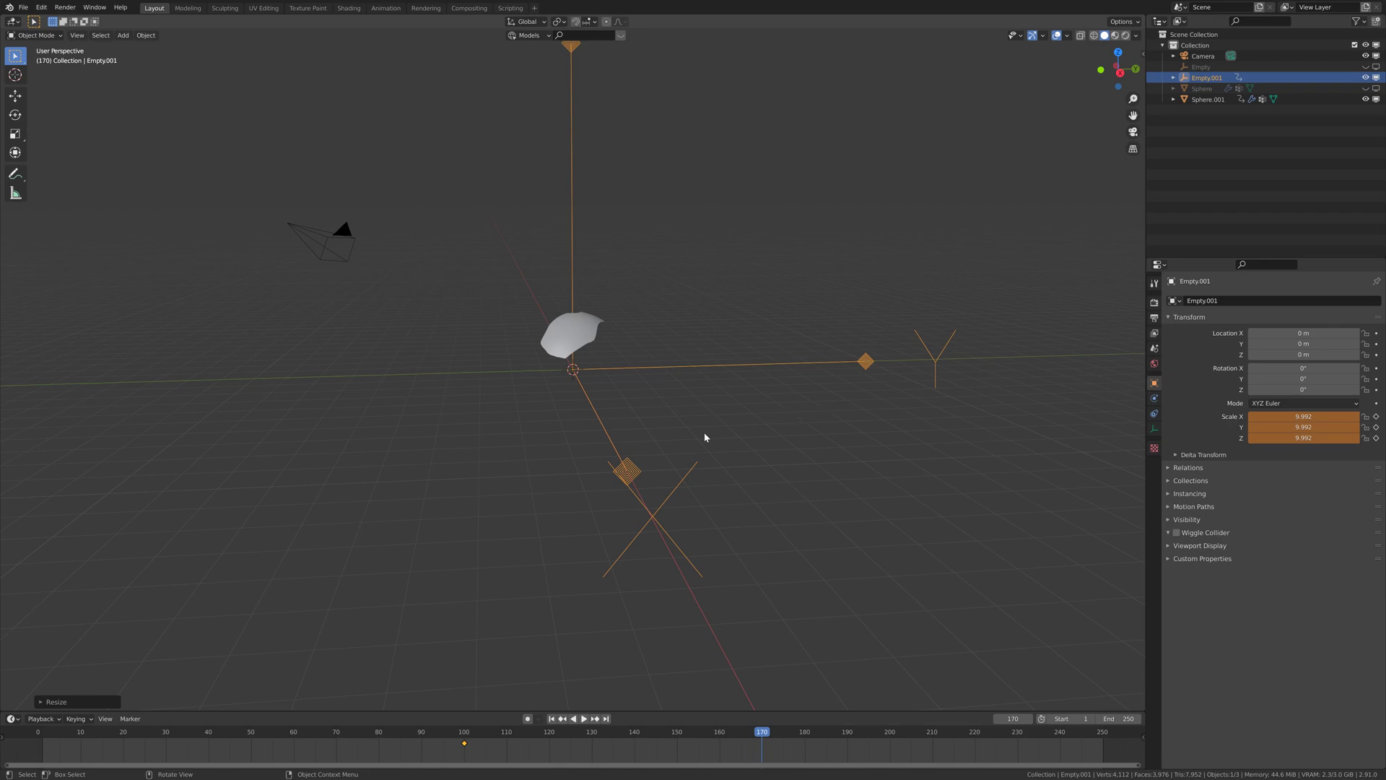
click(860, 450)
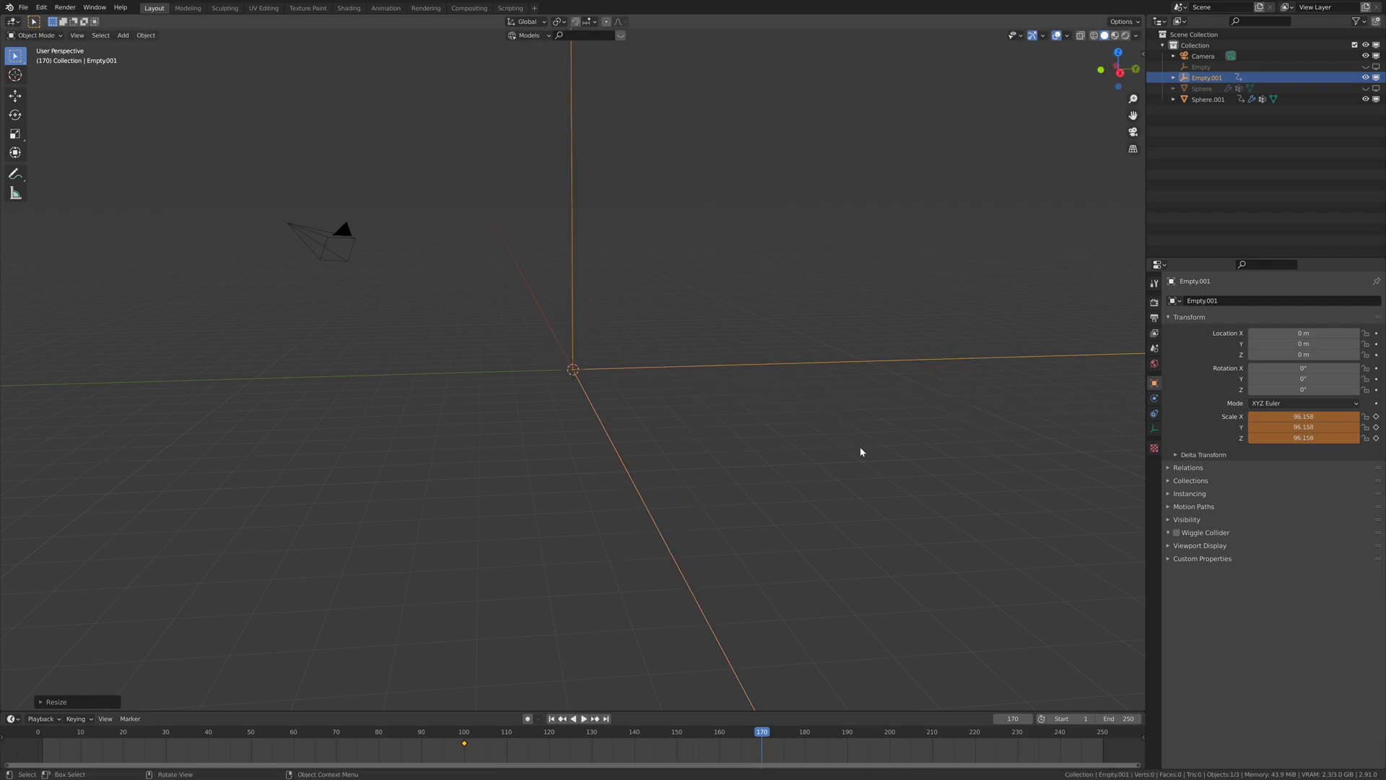
key(i)
click(859, 452)
Play the animation from frame 1 to examine how the sphere's pattern changes between the empty's keyframes.
click(461, 726)
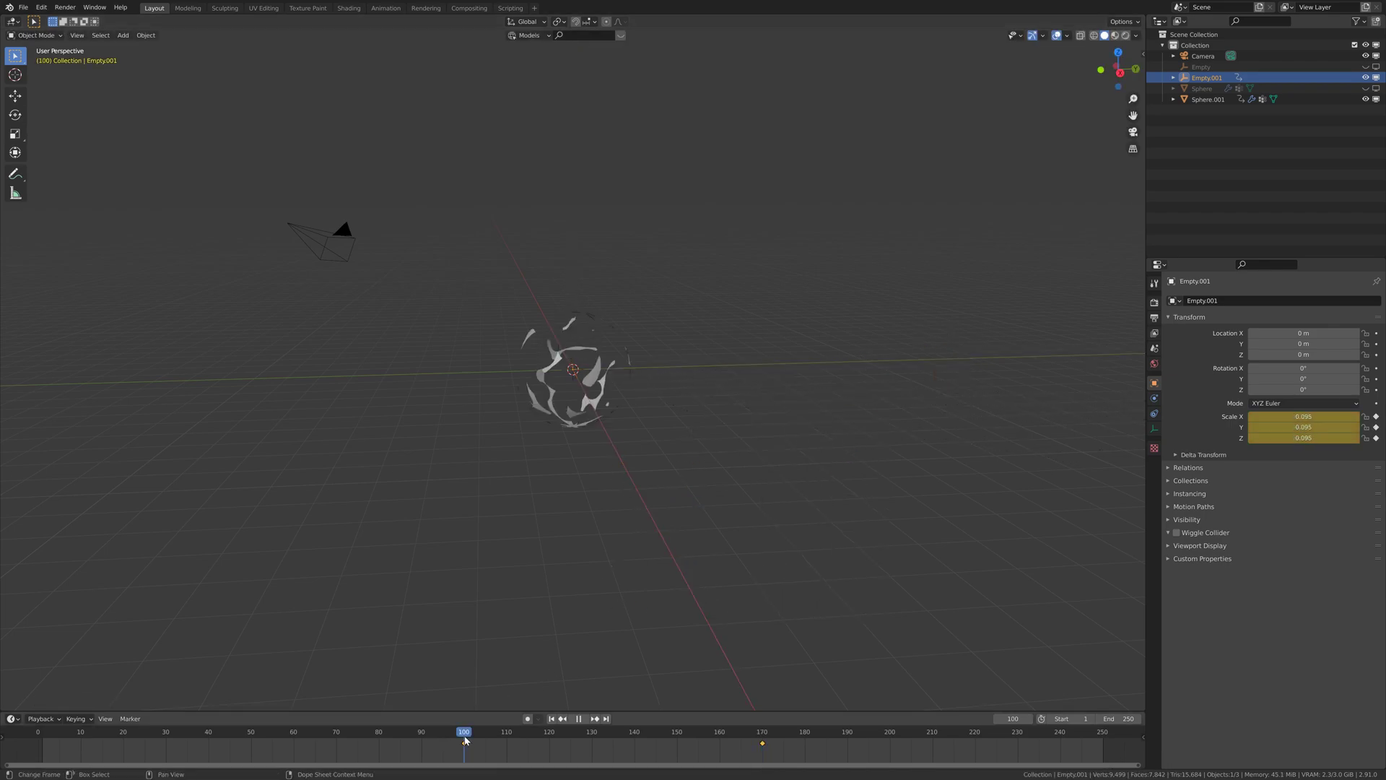
scroll(635, 496, down, 5)
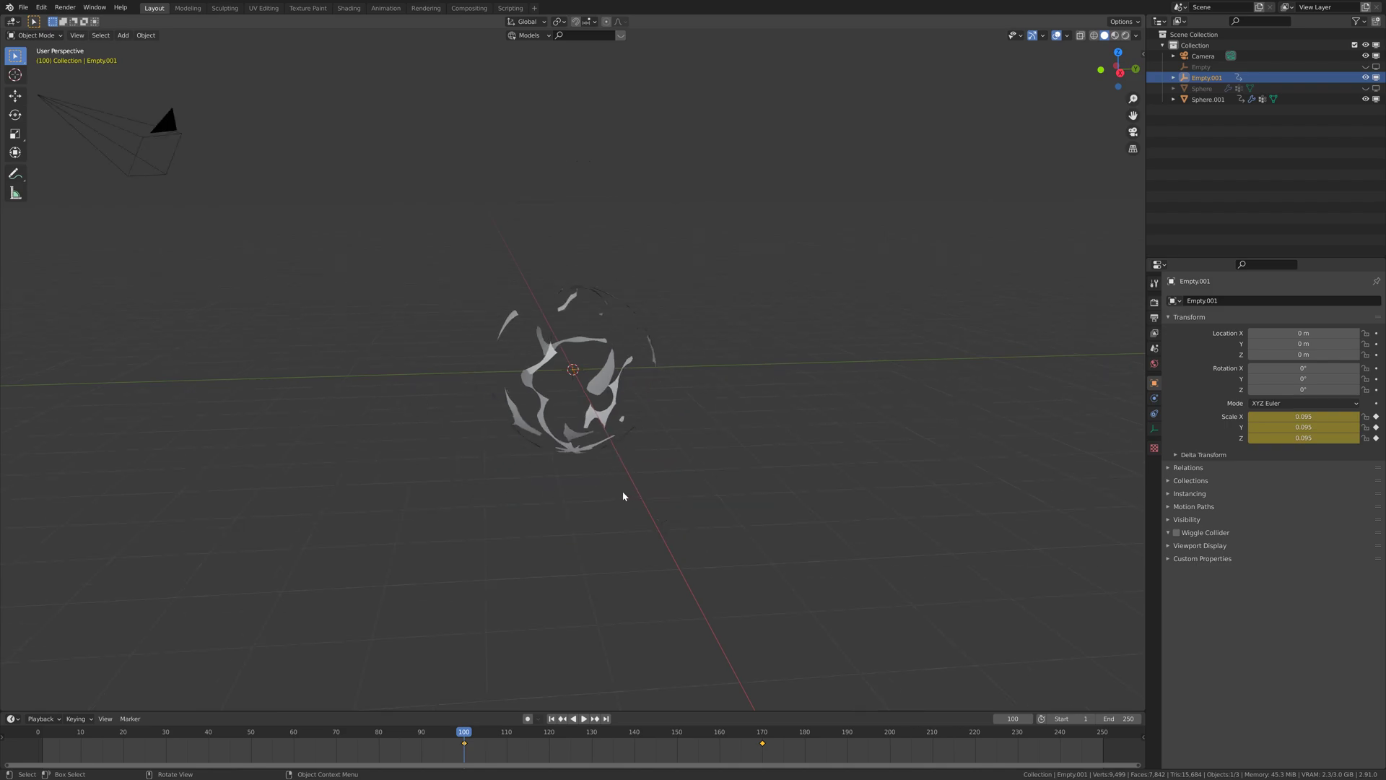
key(shift+Left)
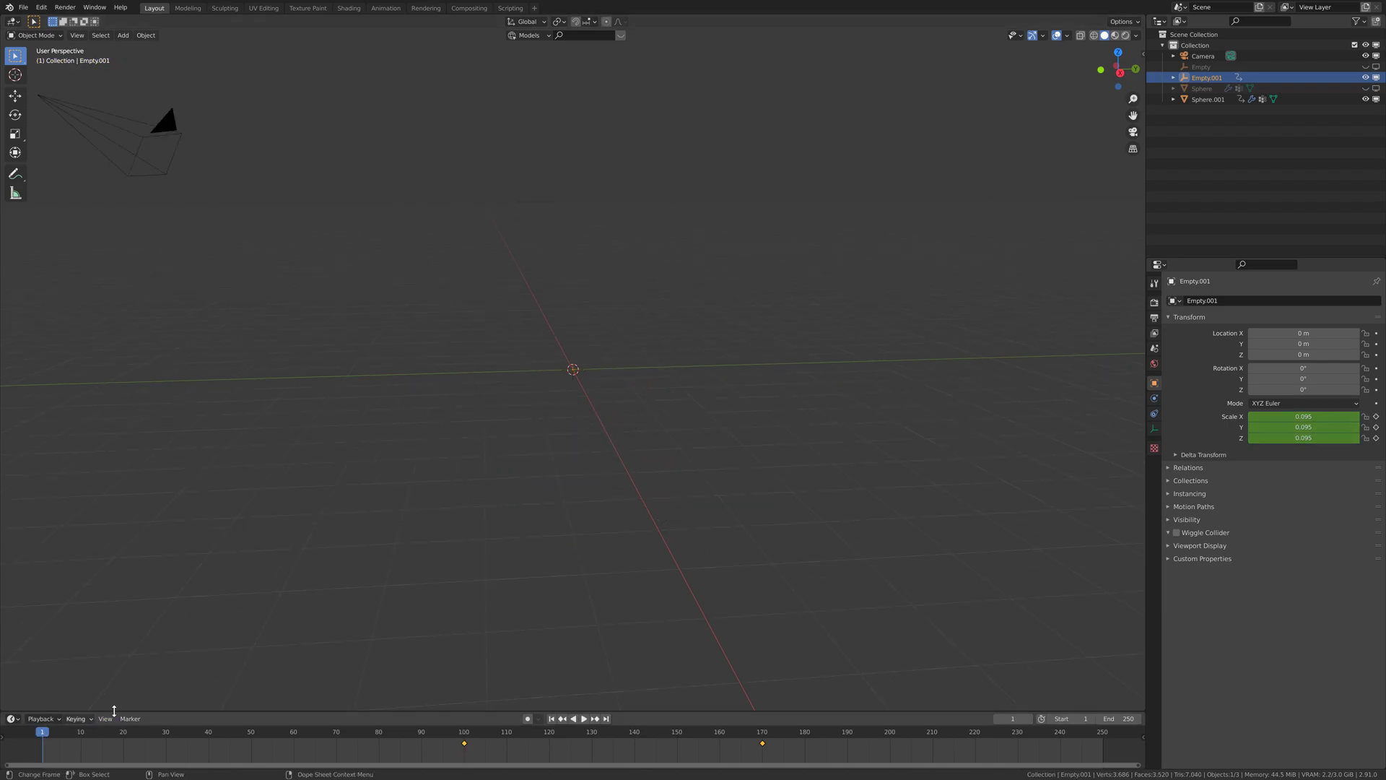
key(space)
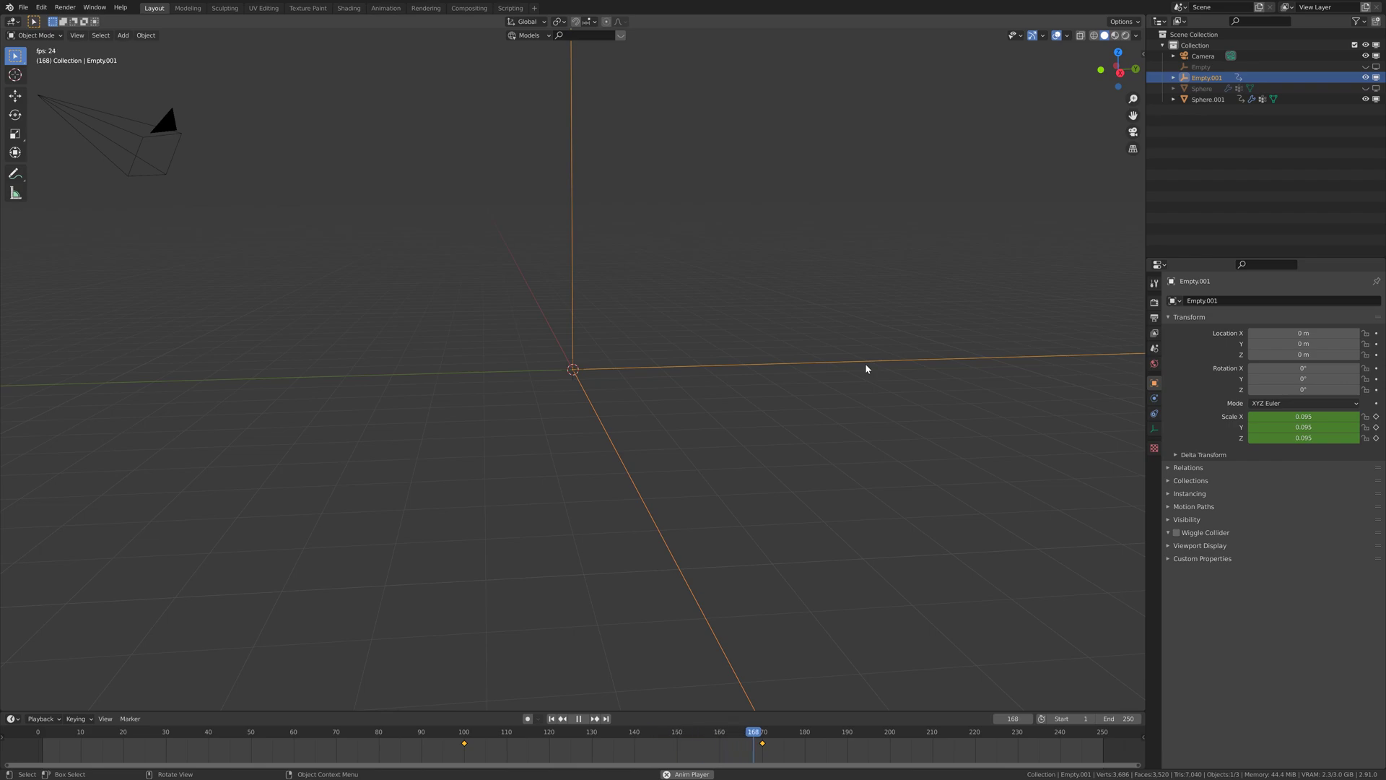
key(space)
middle_drag(561, 344, 621, 419)
key(r)
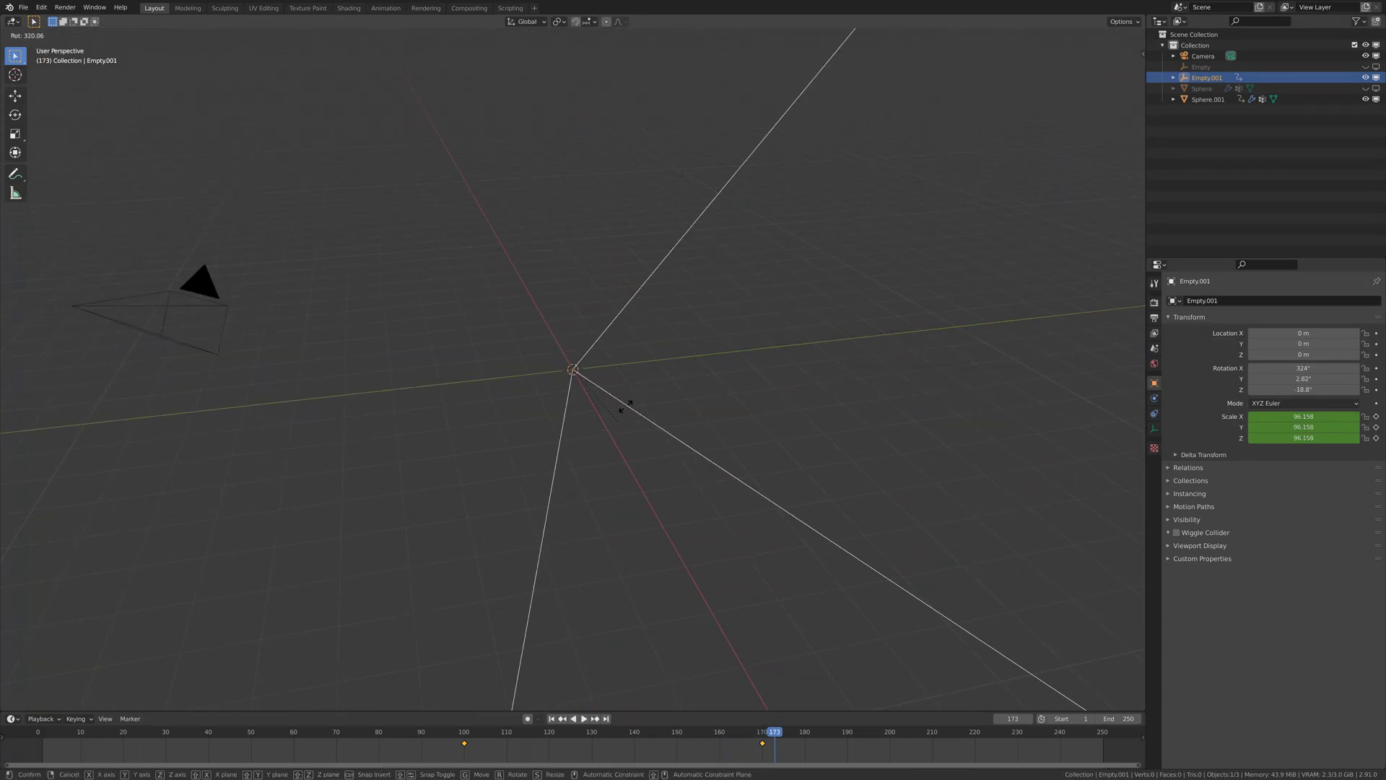
key(Escape)
Scrub the timeline back and forth to inspect the dissolving sphere, stopping at frame 88.
middle_drag(733, 387, 678, 411)
drag(436, 736, 221, 716)
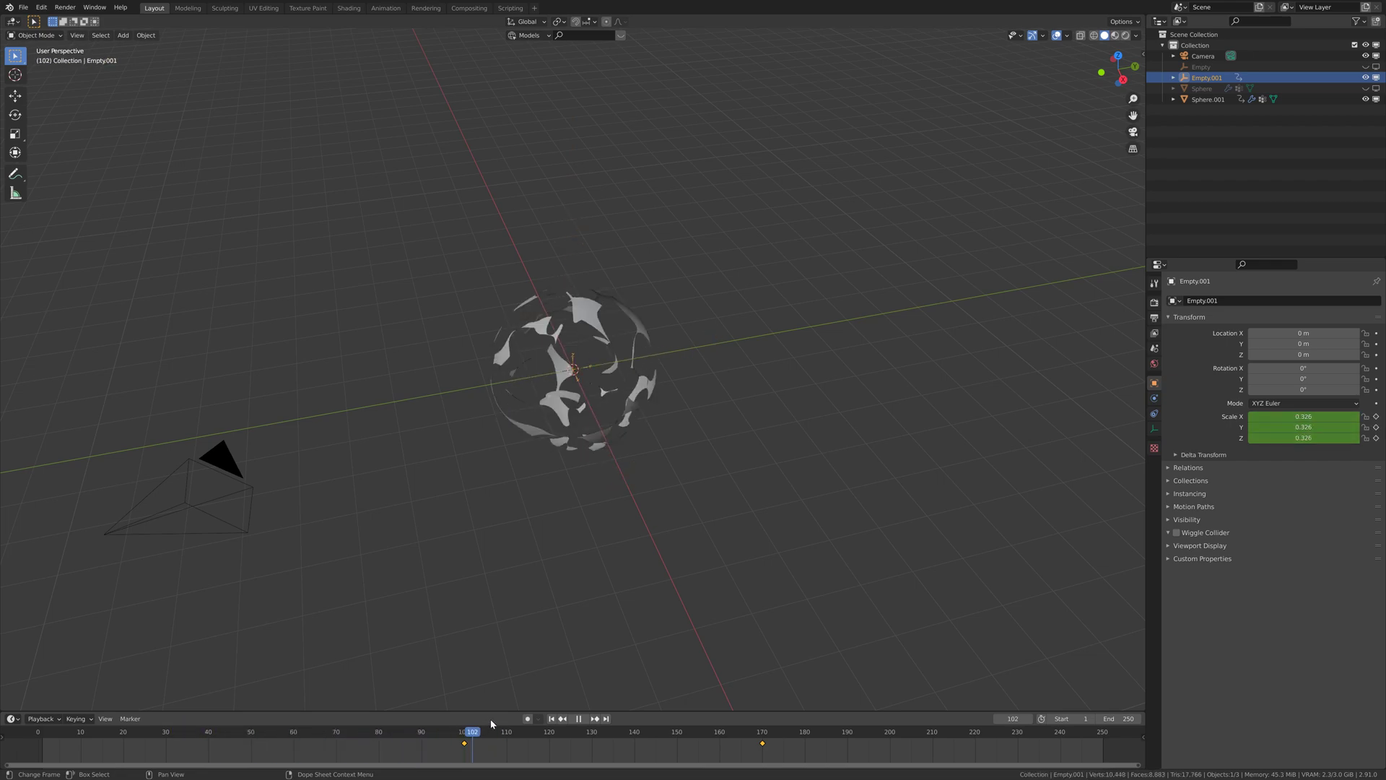
drag(512, 731, 413, 731)
key(space)
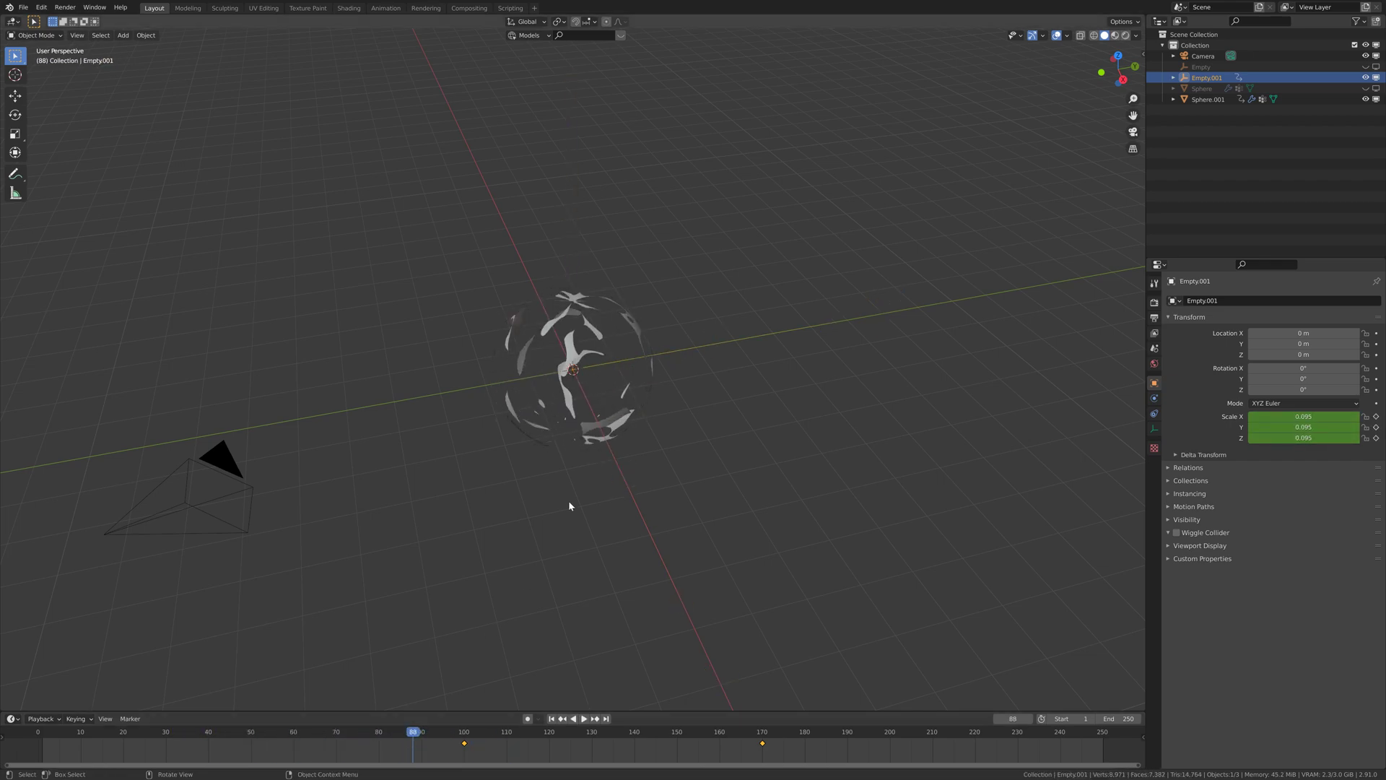
In the Shading workspace, replace the sphere's Principled BSDF with an Emission shader feeding the Material Output's Surface.
click(579, 363)
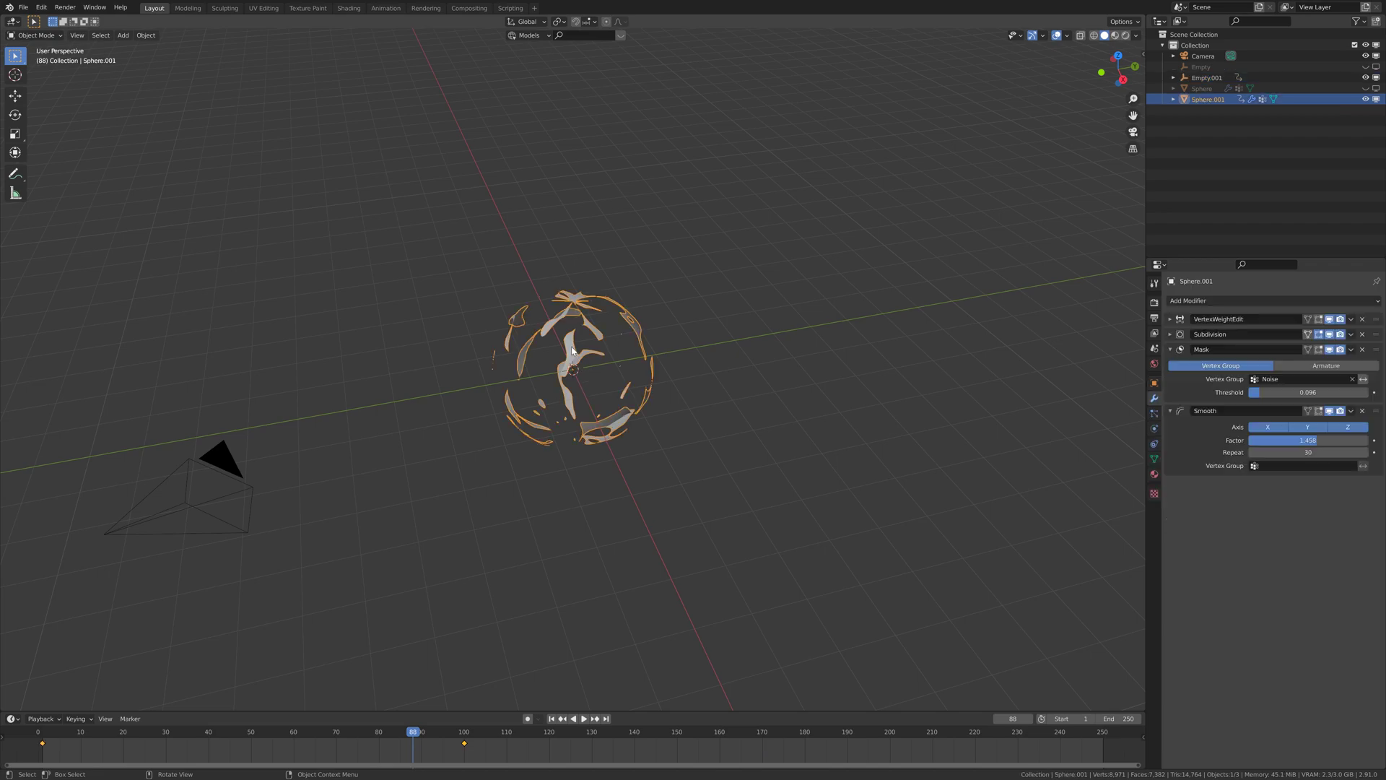
click(349, 8)
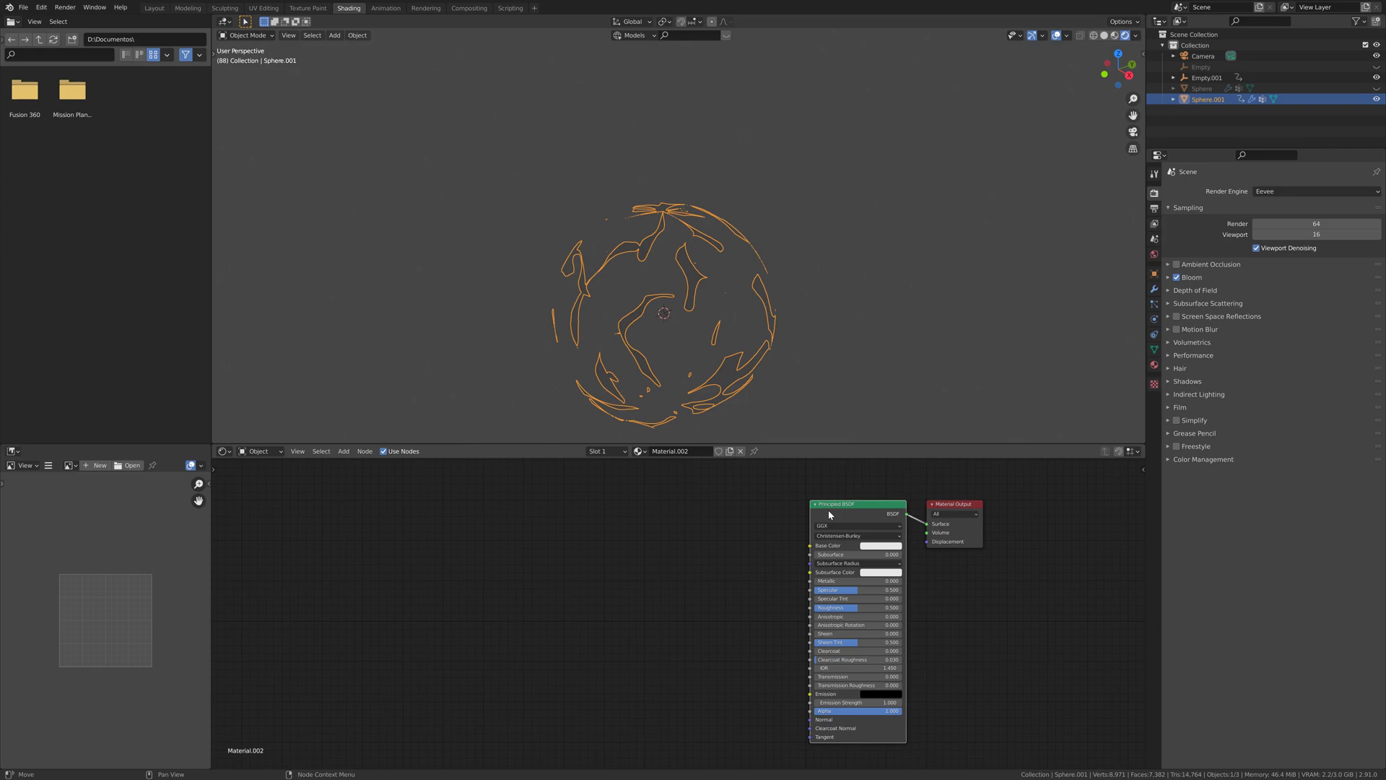
key(x)
key(shift+a)
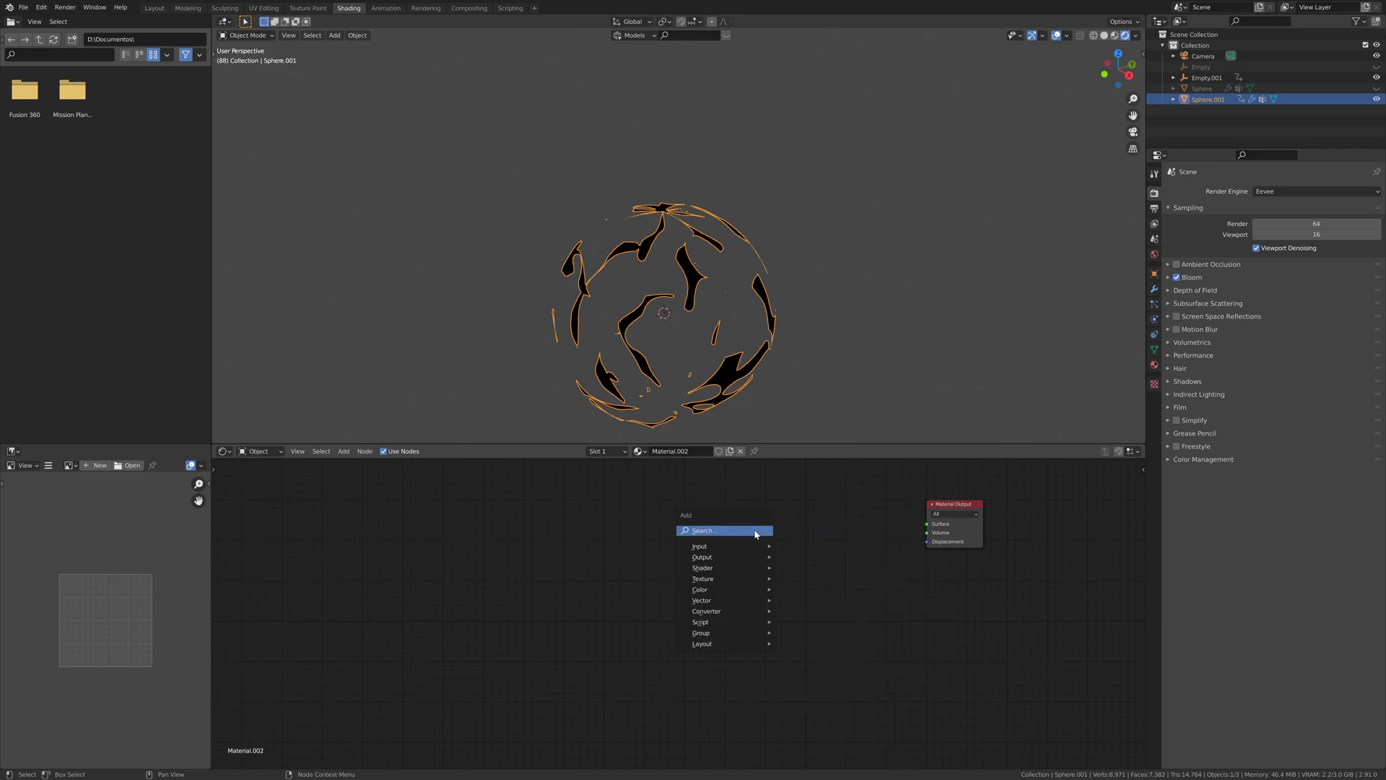
click(755, 532)
text(emi)
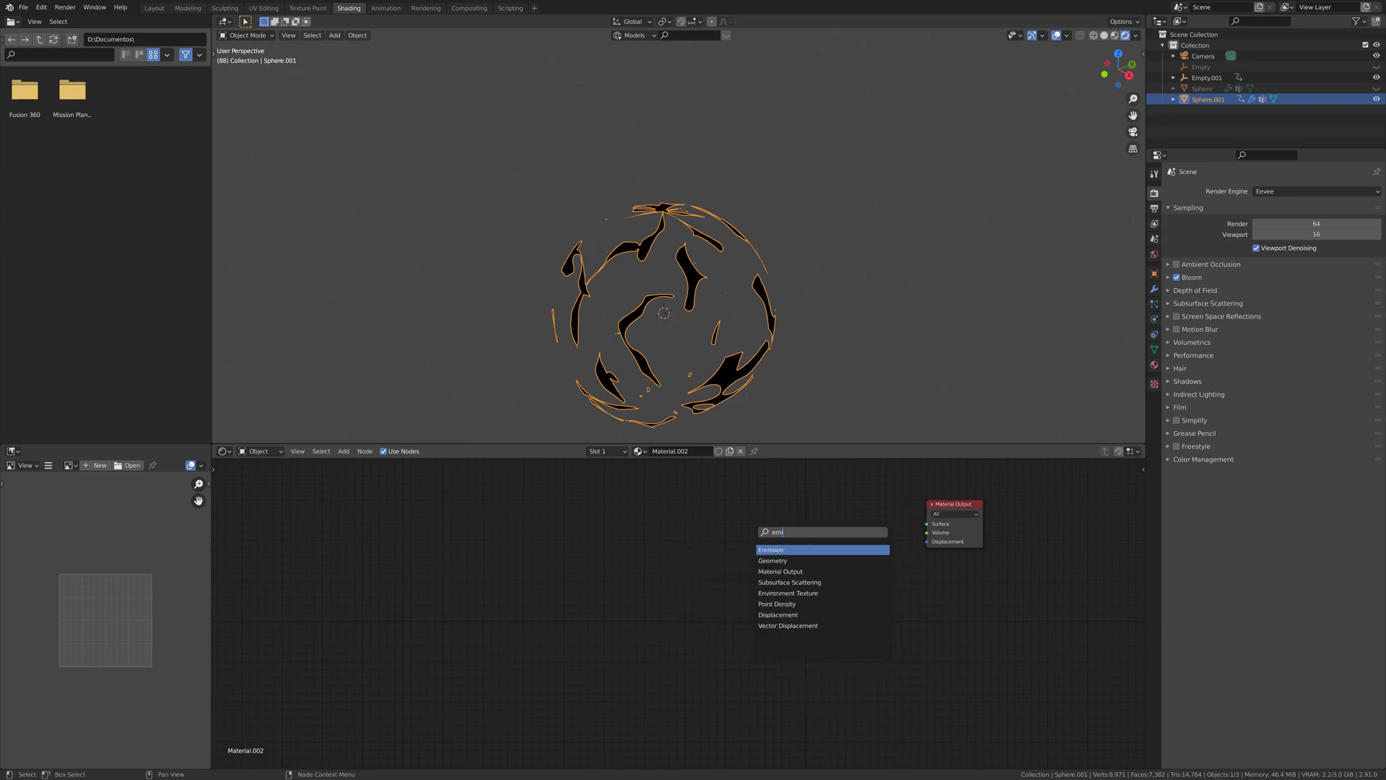
key(Return)
drag(811, 543, 926, 523)
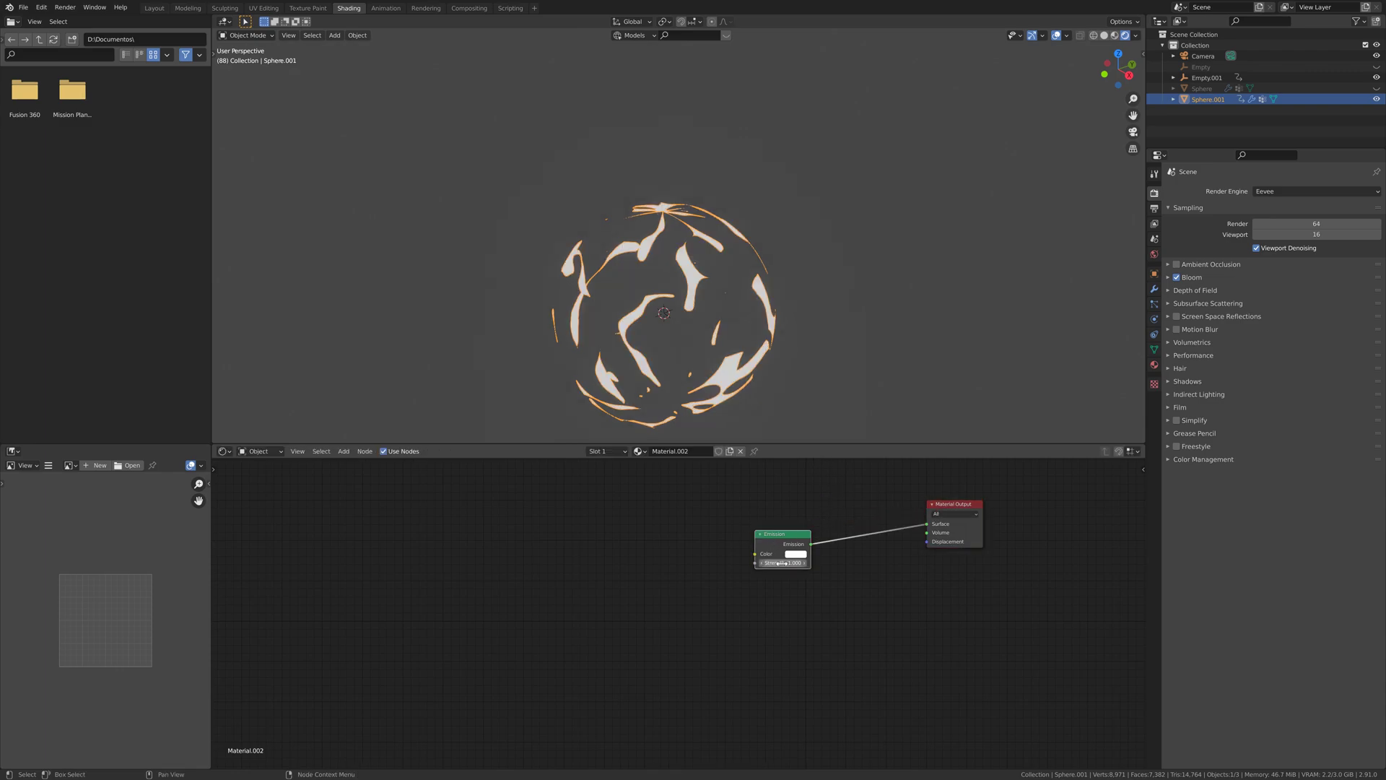
Raise the emission strength to 12.4 and switch Bloom off and back on to compare the glow.
drag(782, 562, 823, 562)
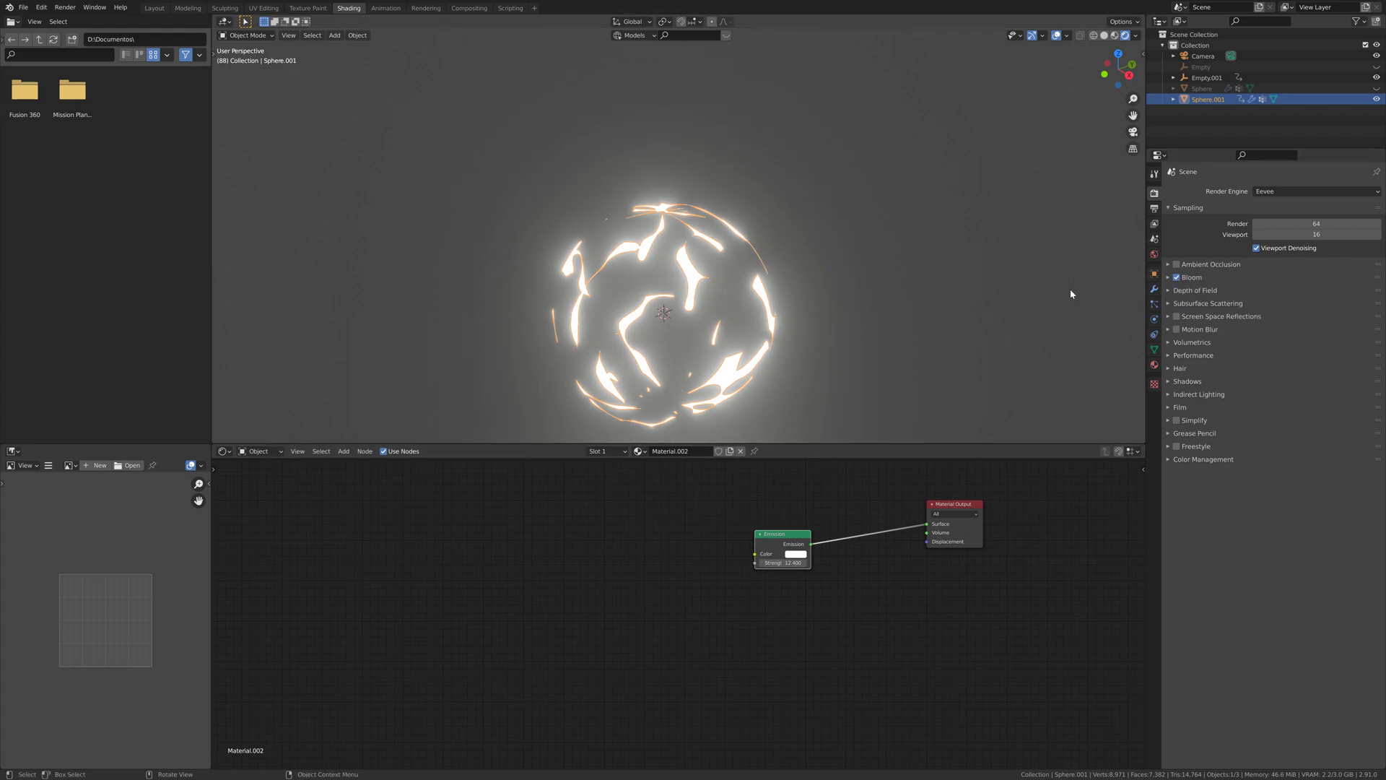
middle_drag(646, 349, 652, 331)
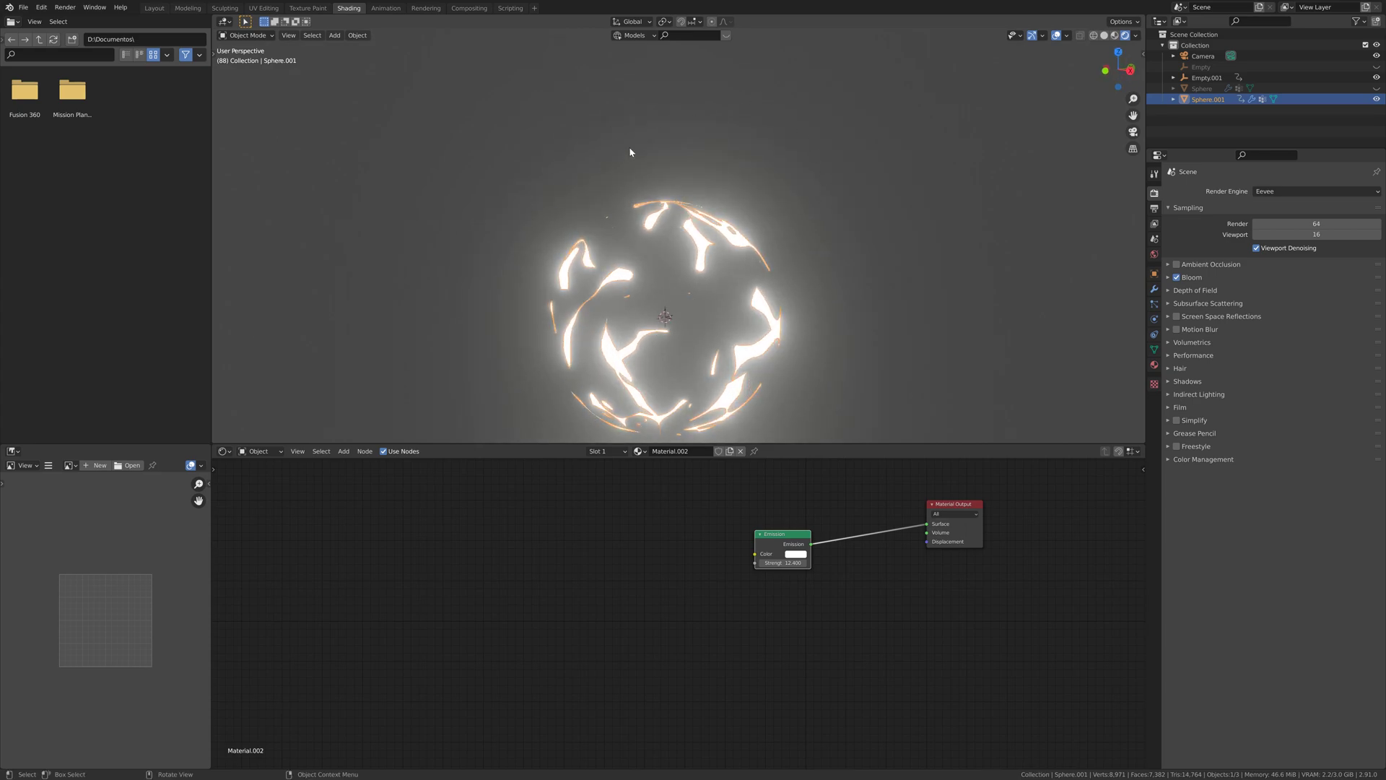
click(1177, 278)
click(1177, 277)
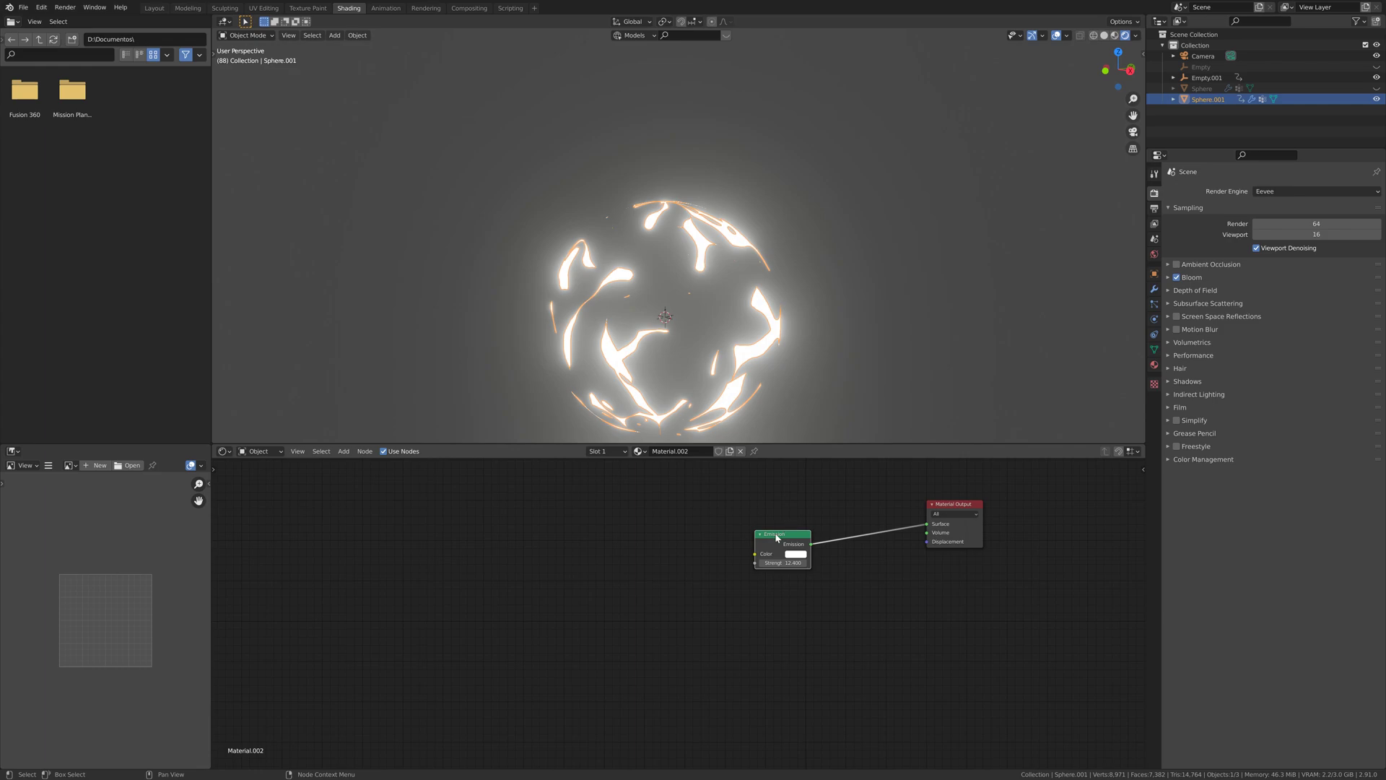
middle_drag(530, 504, 480, 486)
mouse_move(656, 312)
middle_down()
mouse_move(662, 412)
mouse_move(620, 326)
mouse_move(672, 323)
middle_up()
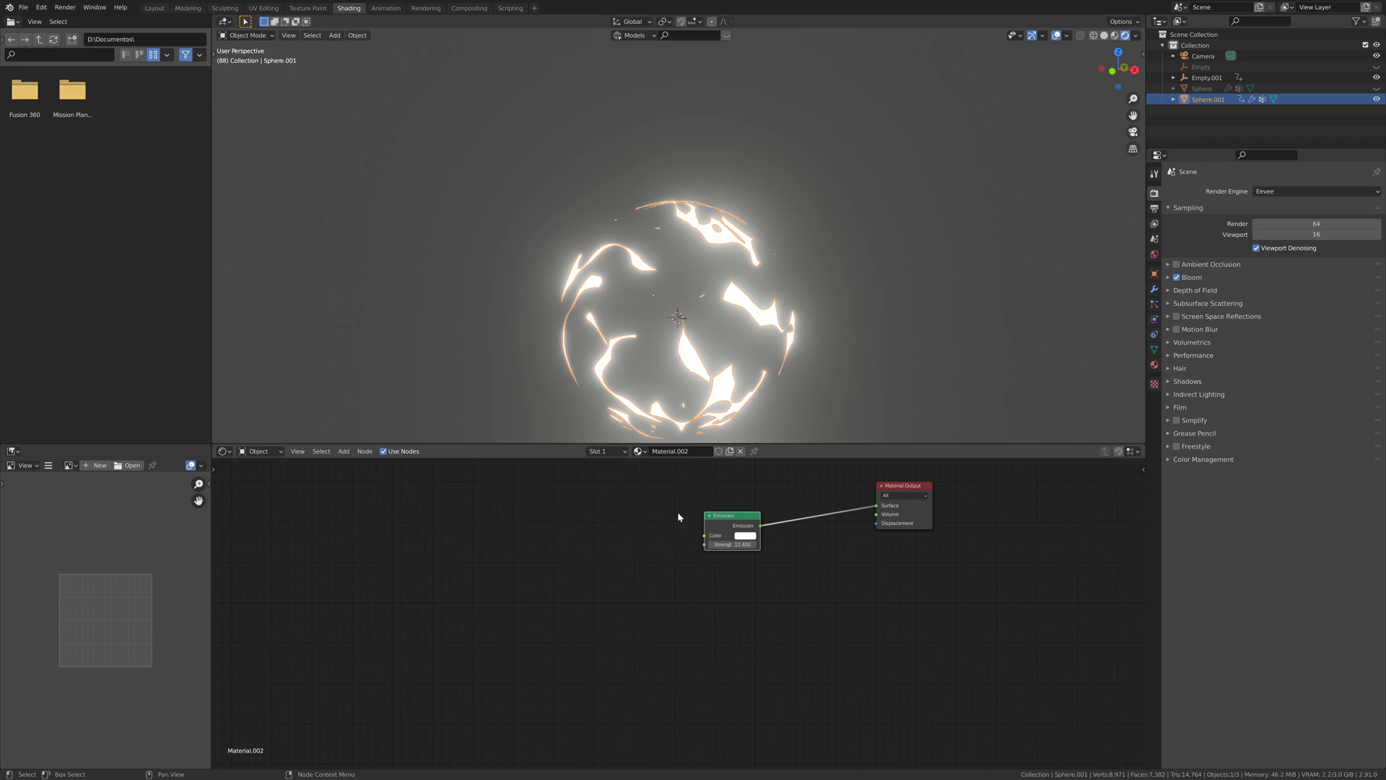
right_click(539, 533)
click(541, 529)
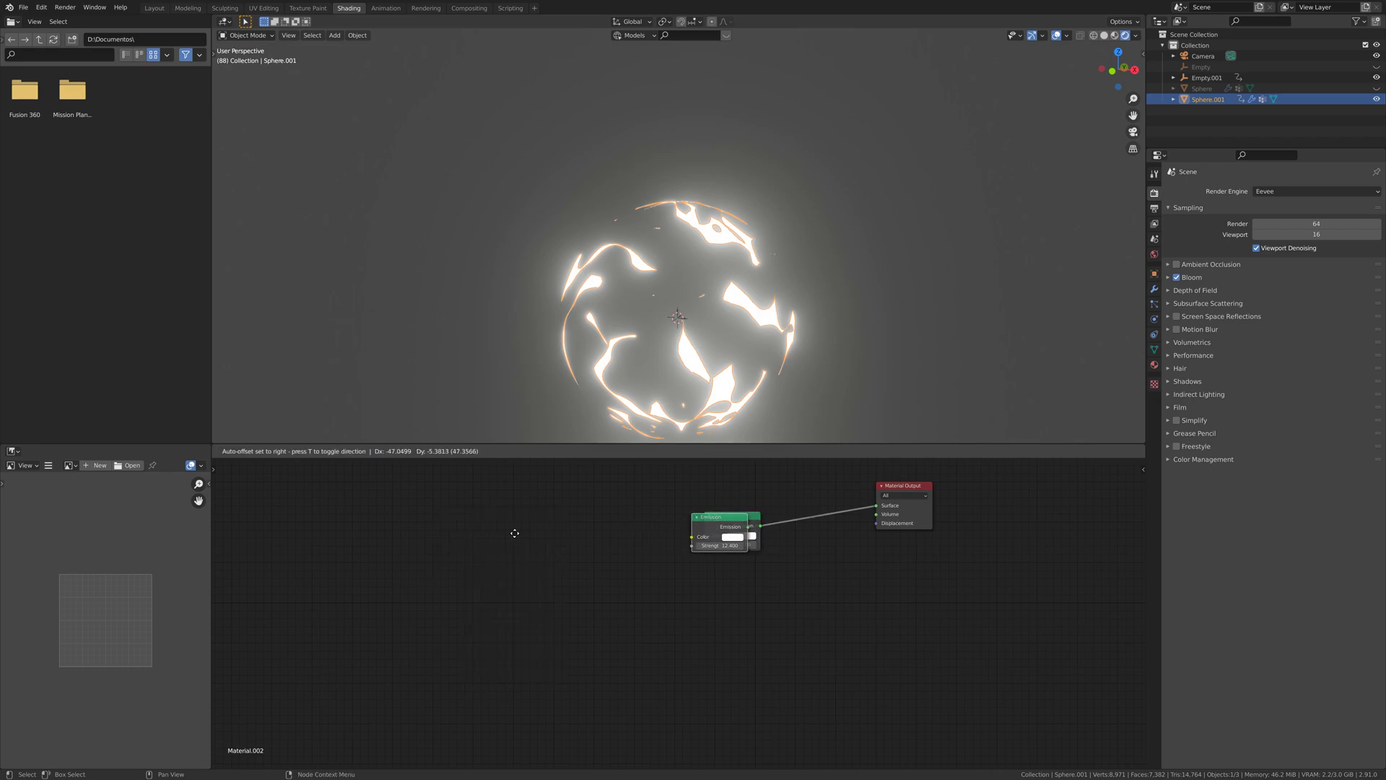
click(462, 581)
key(x)
Add a ColorRamp node and connect its Color output to the Emission shader's Color.
key(shift+a)
click(464, 570)
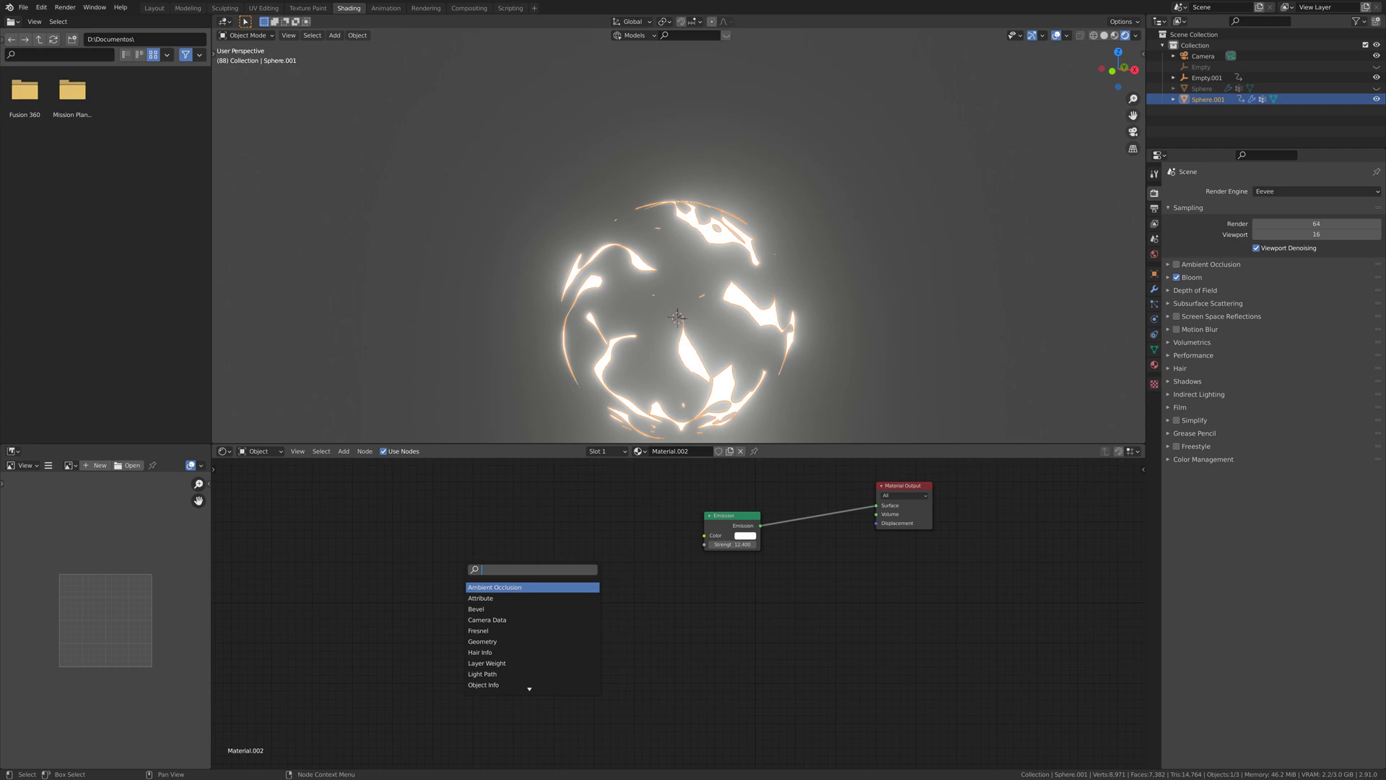
text(colo)
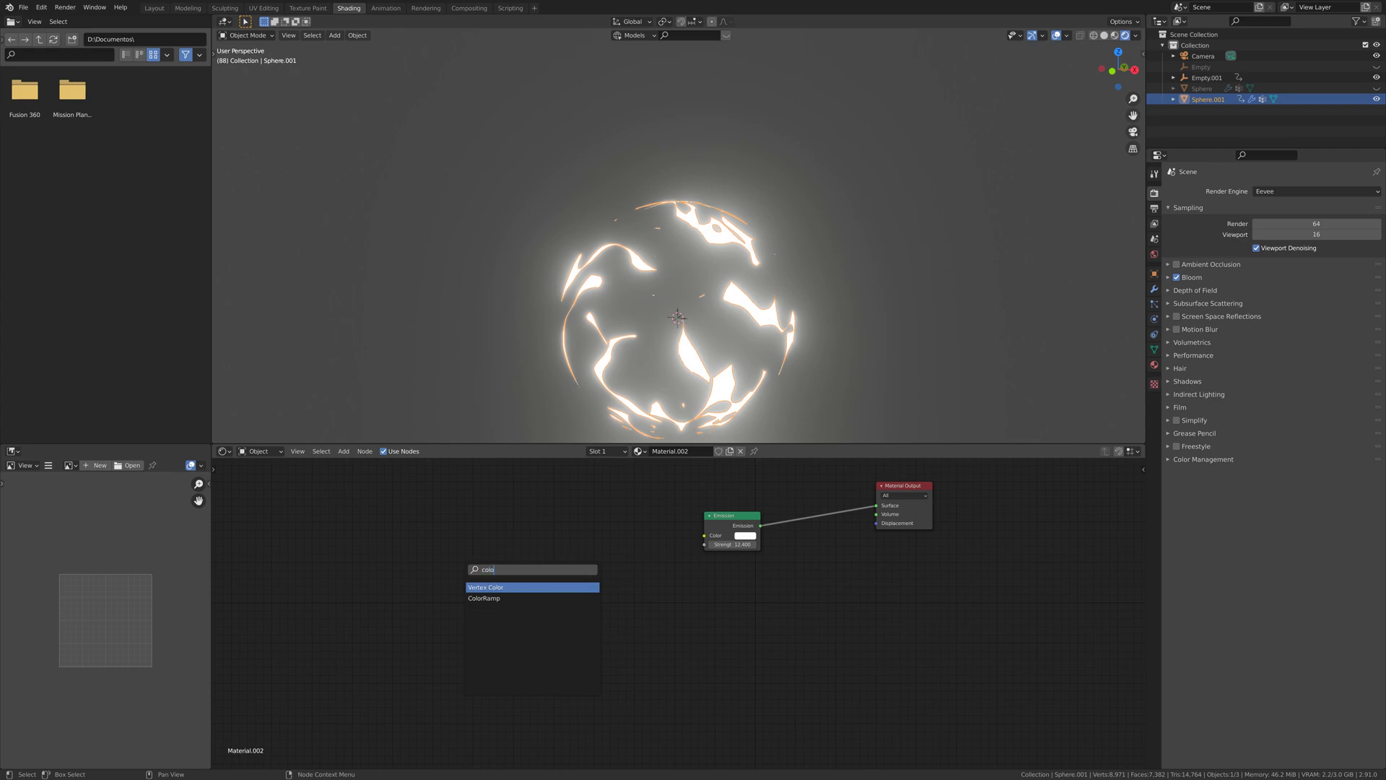
click(483, 597)
click(501, 552)
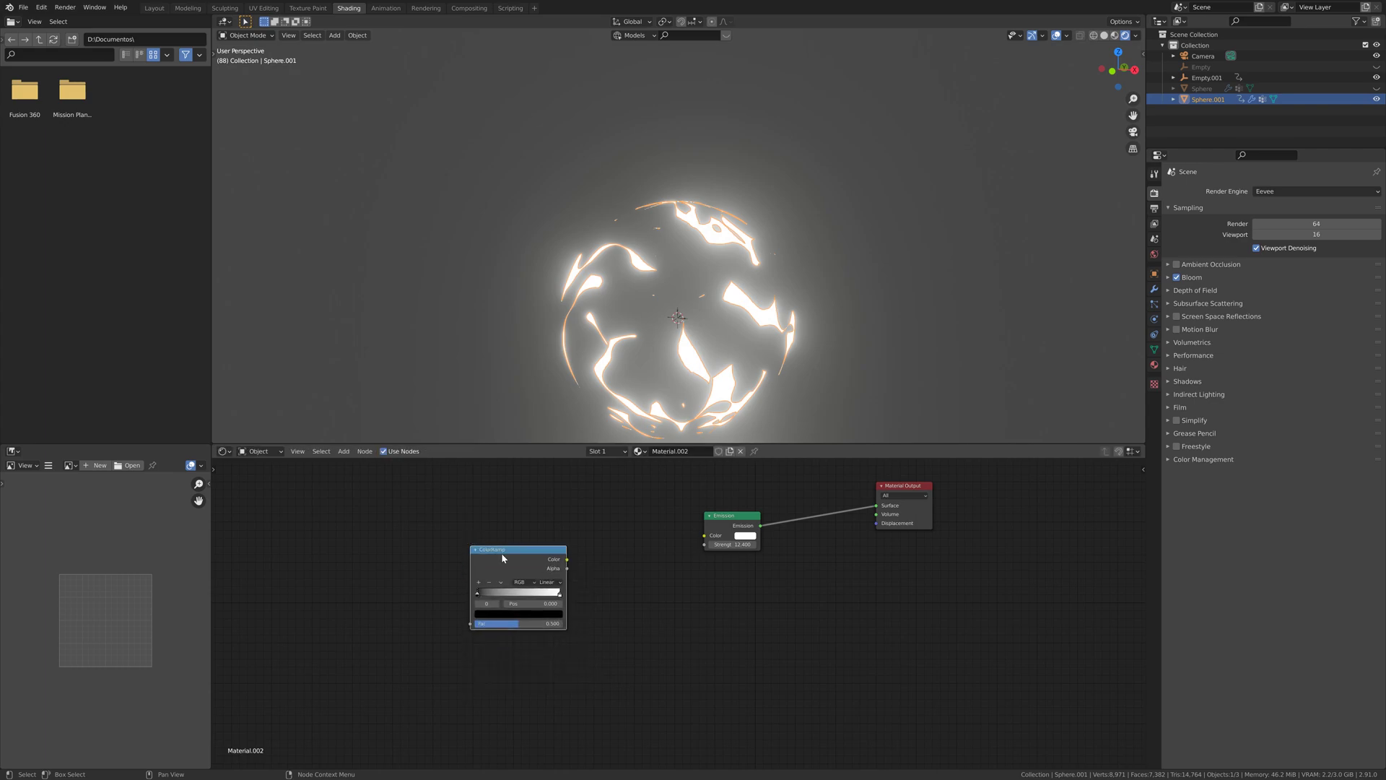
drag(567, 559, 704, 535)
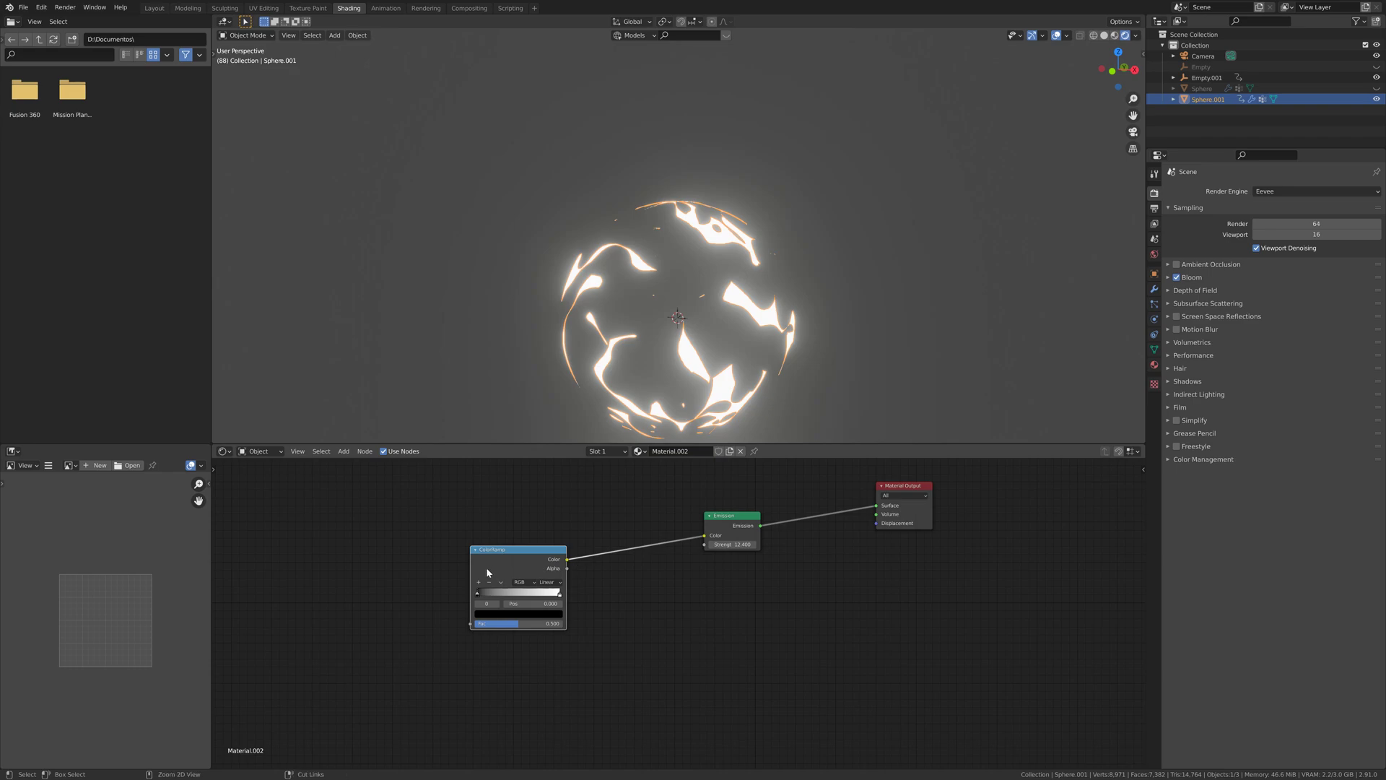
Add a Texture Coordinate and Mapping setup before the ColorRamp, dissolving the Image Texture so the Mapping feeds the ramp's Fac.
key(ctrl+t)
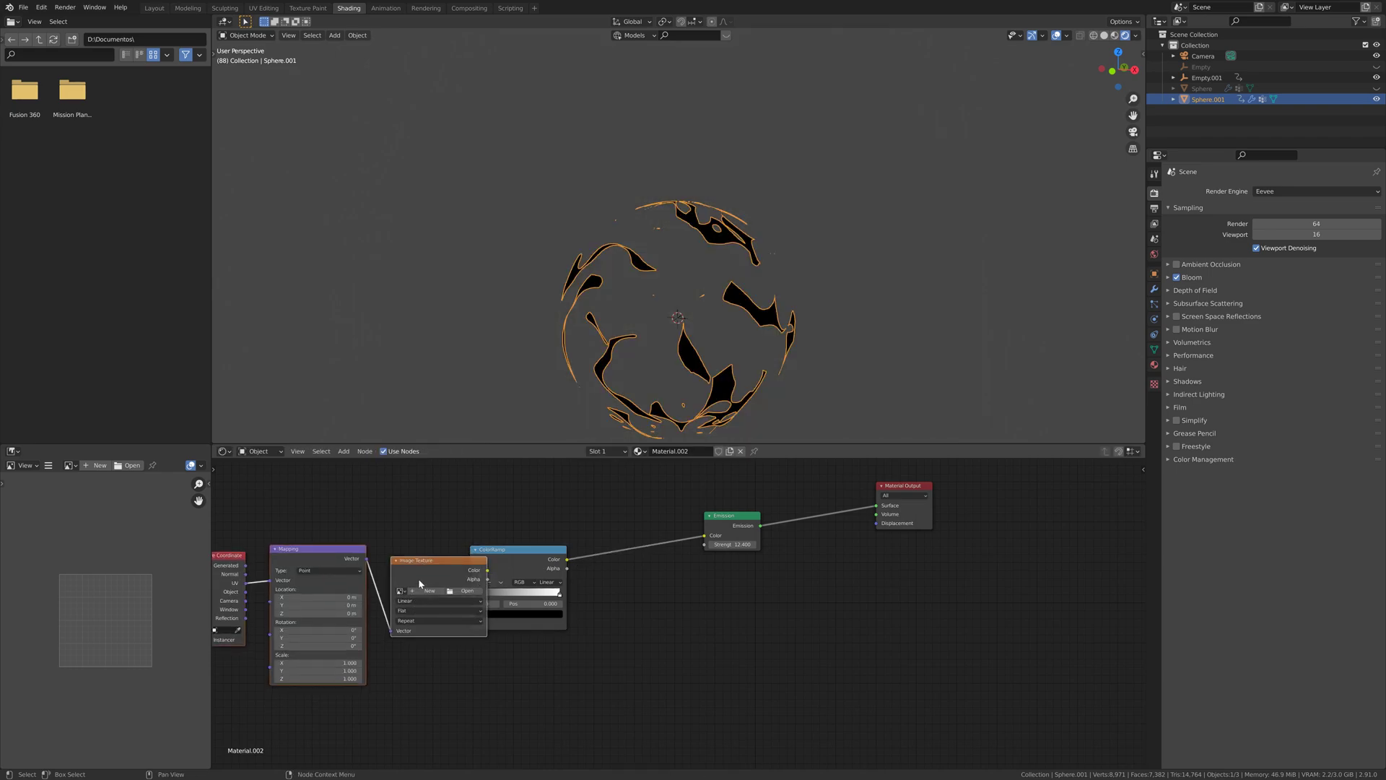
key(ctrl+x)
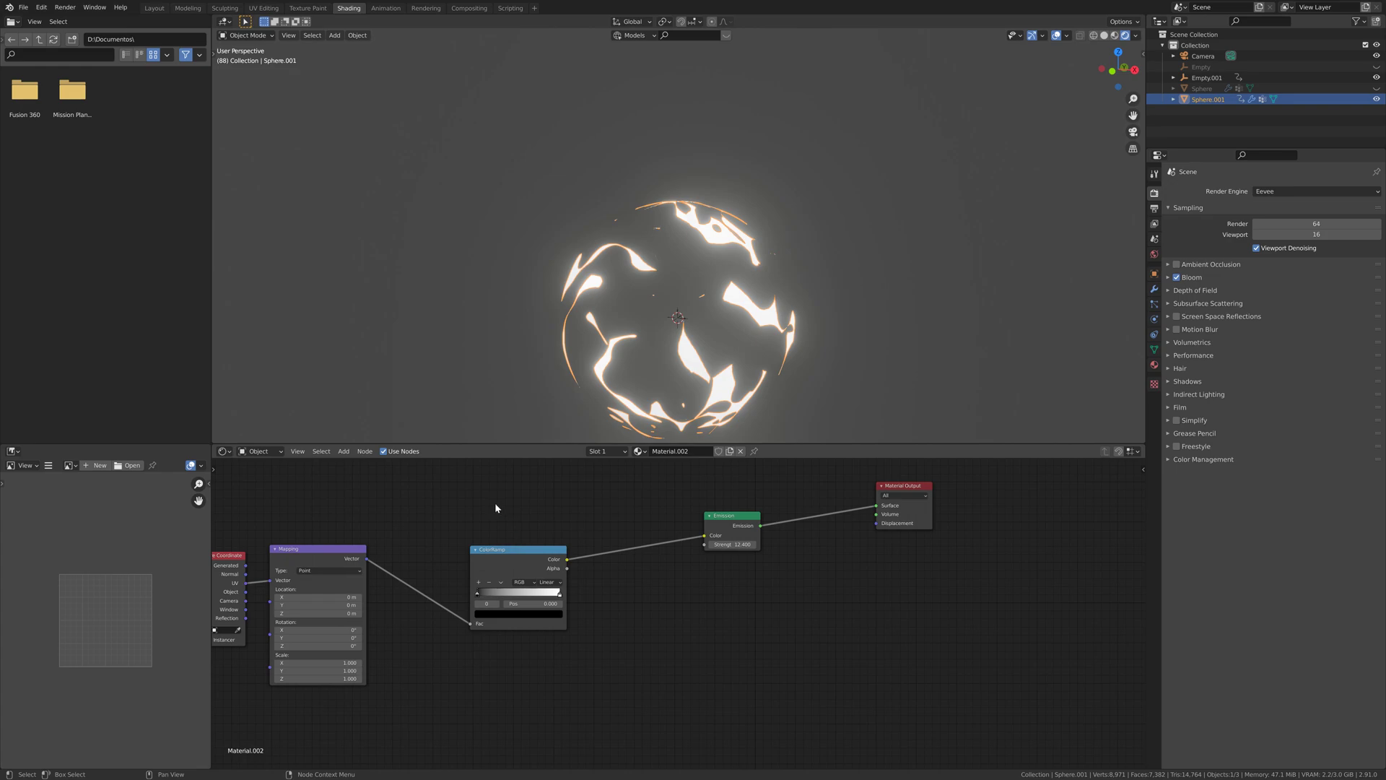
middle_drag(495, 507, 571, 519)
Move the ColorRamp's black stop to position 0.127 and colour it bright green.
mouse_move(556, 607)
mouse_down()
mouse_move(579, 611)
mouse_move(564, 635)
mouse_move(573, 606)
mouse_up()
middle_drag(685, 289, 765, 289)
click(569, 626)
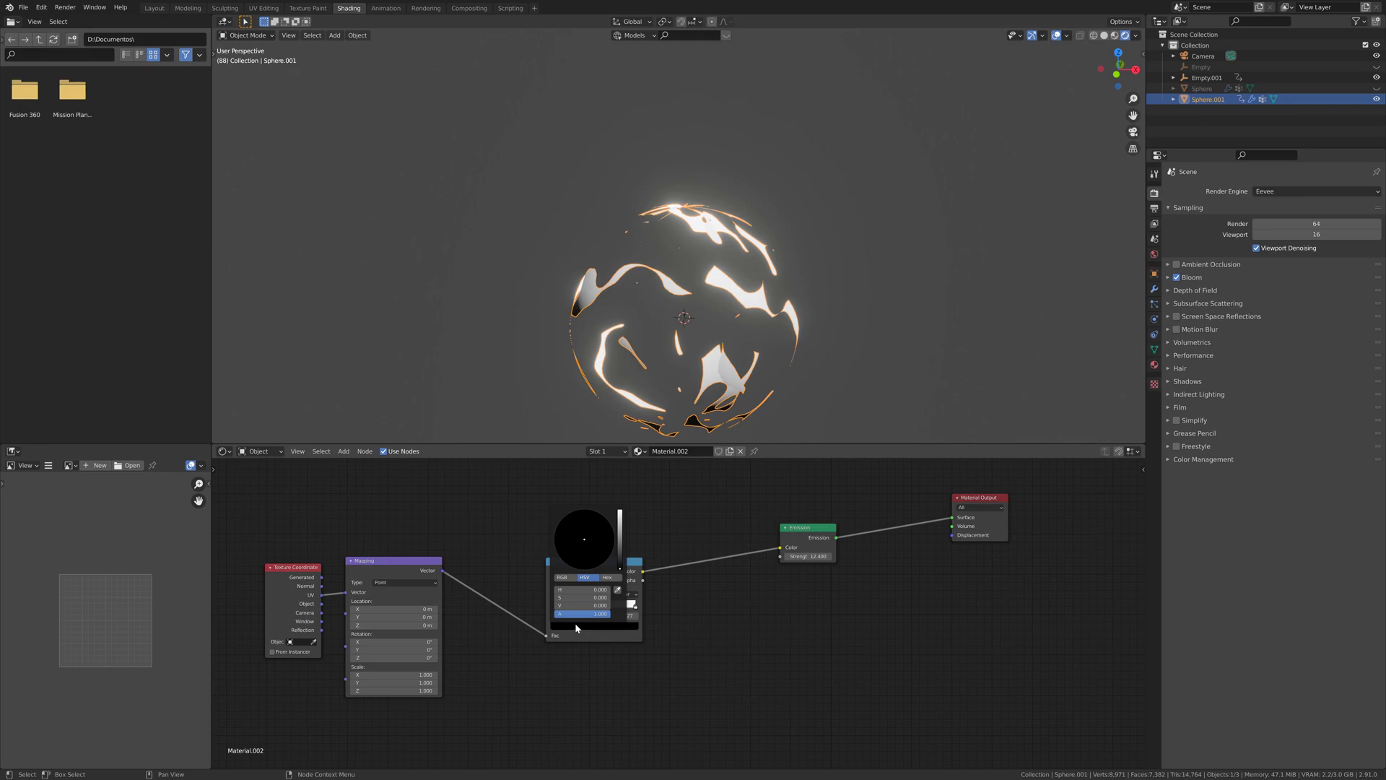
drag(622, 540, 572, 512)
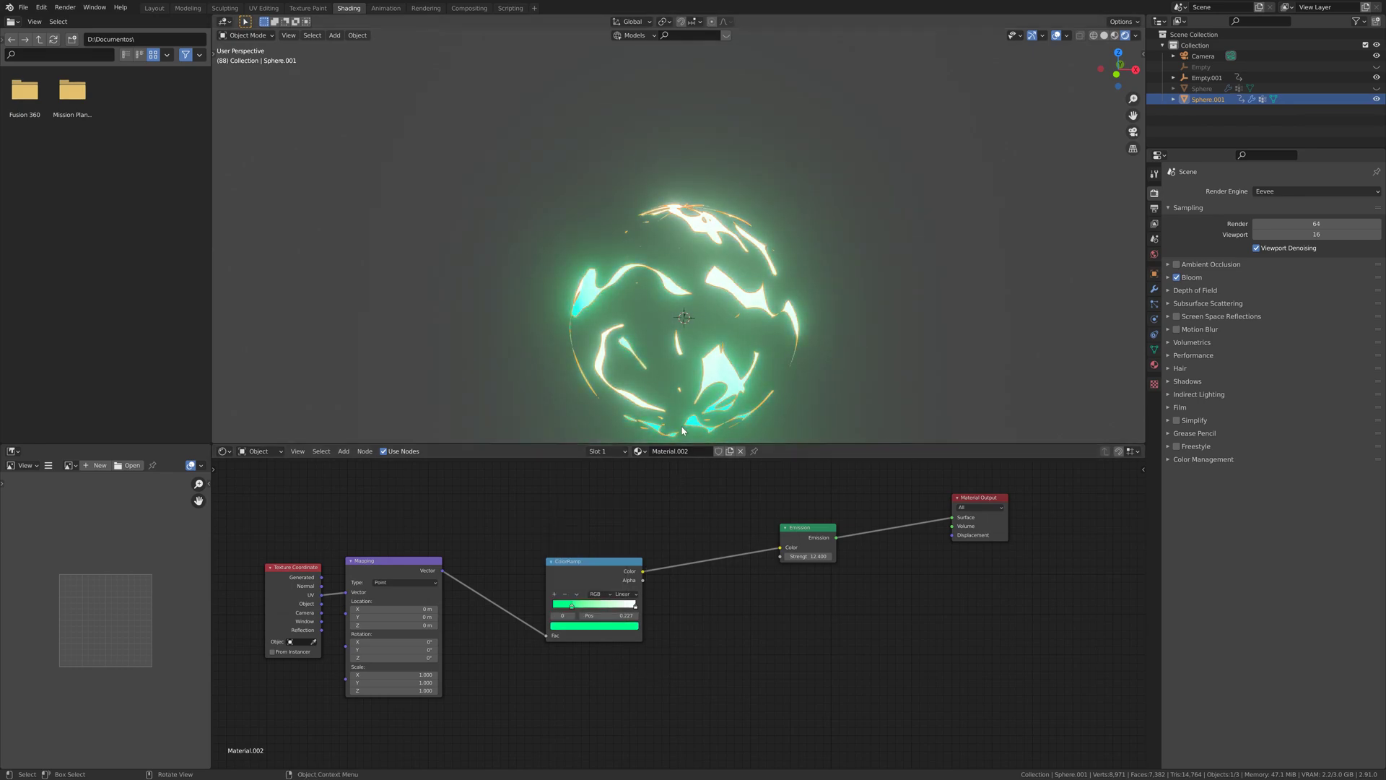
Colour the ColorRamp's white end stop deep blue and slide the green and blue stops closer together.
click(636, 607)
click(613, 626)
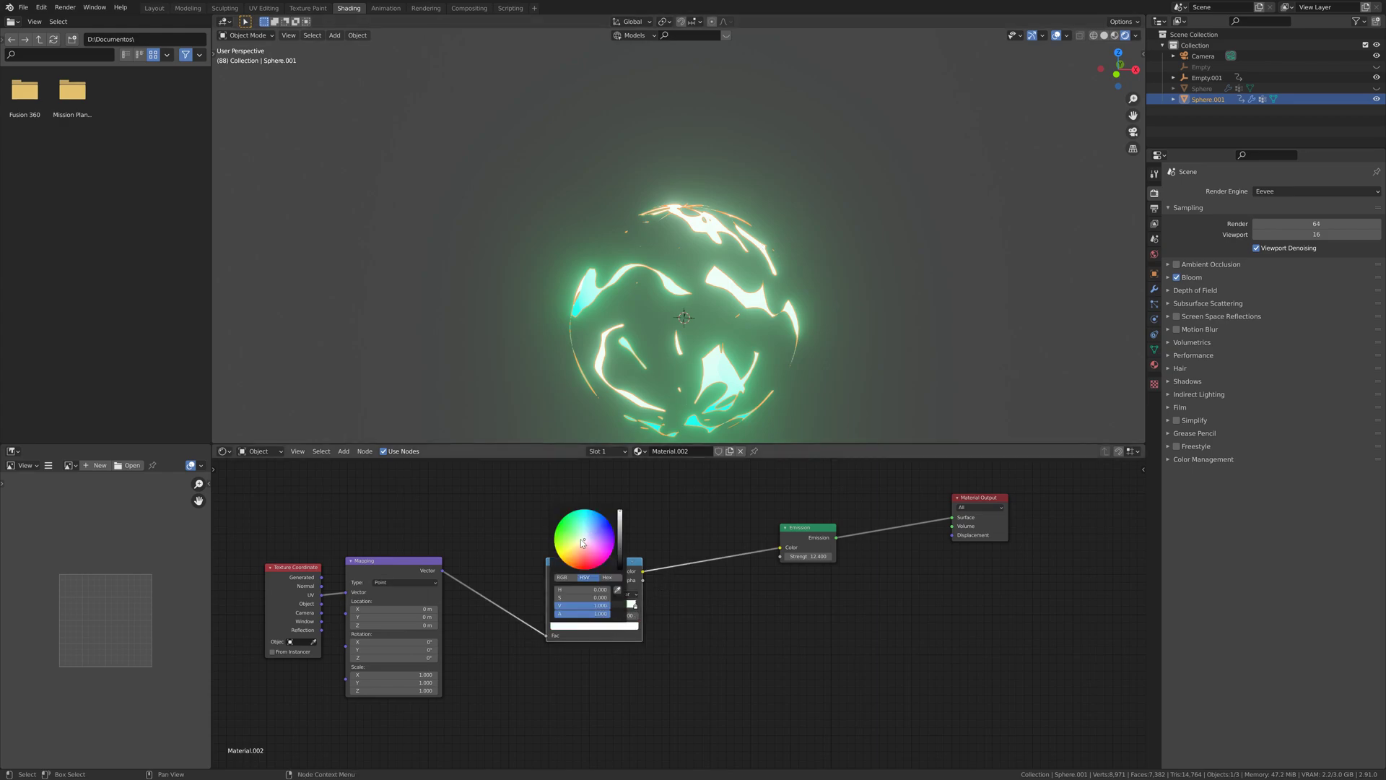
drag(583, 543, 613, 529)
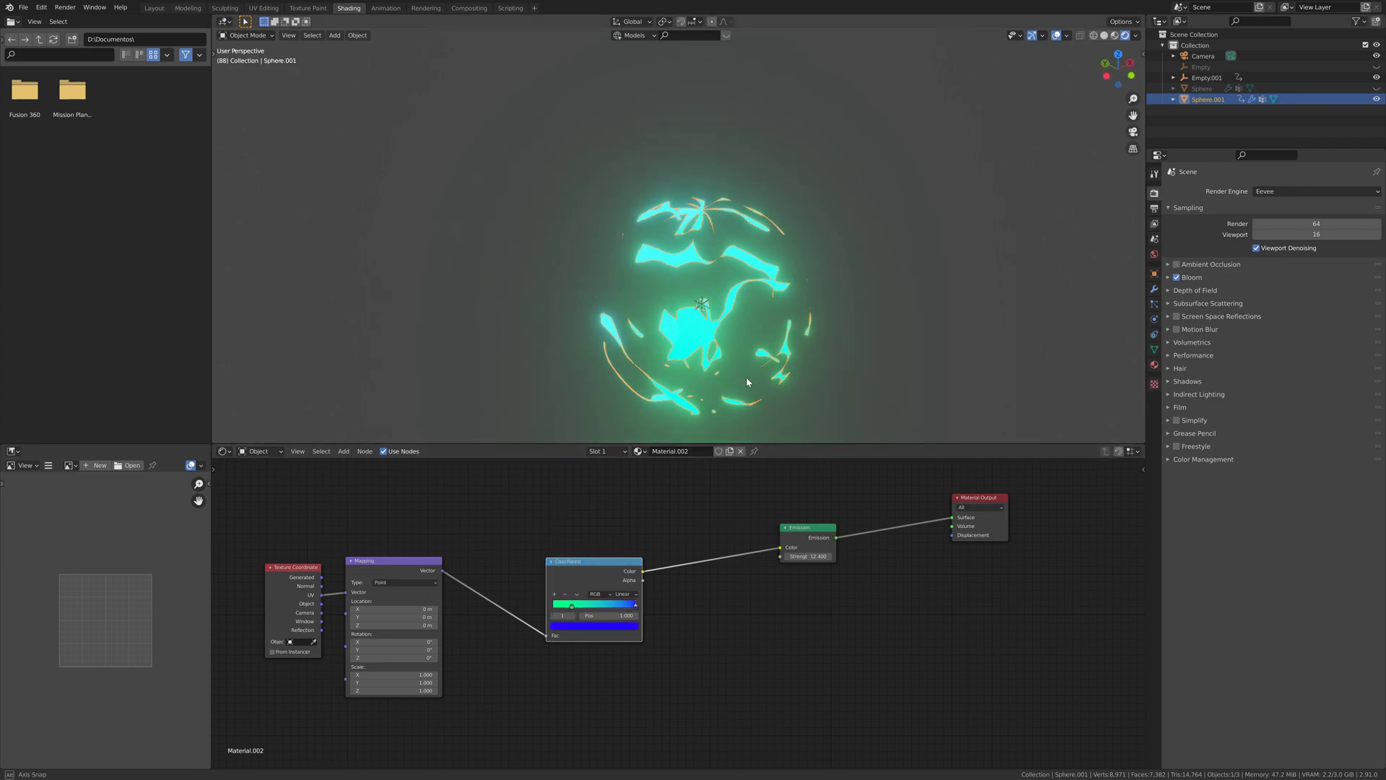
drag(576, 607, 609, 607)
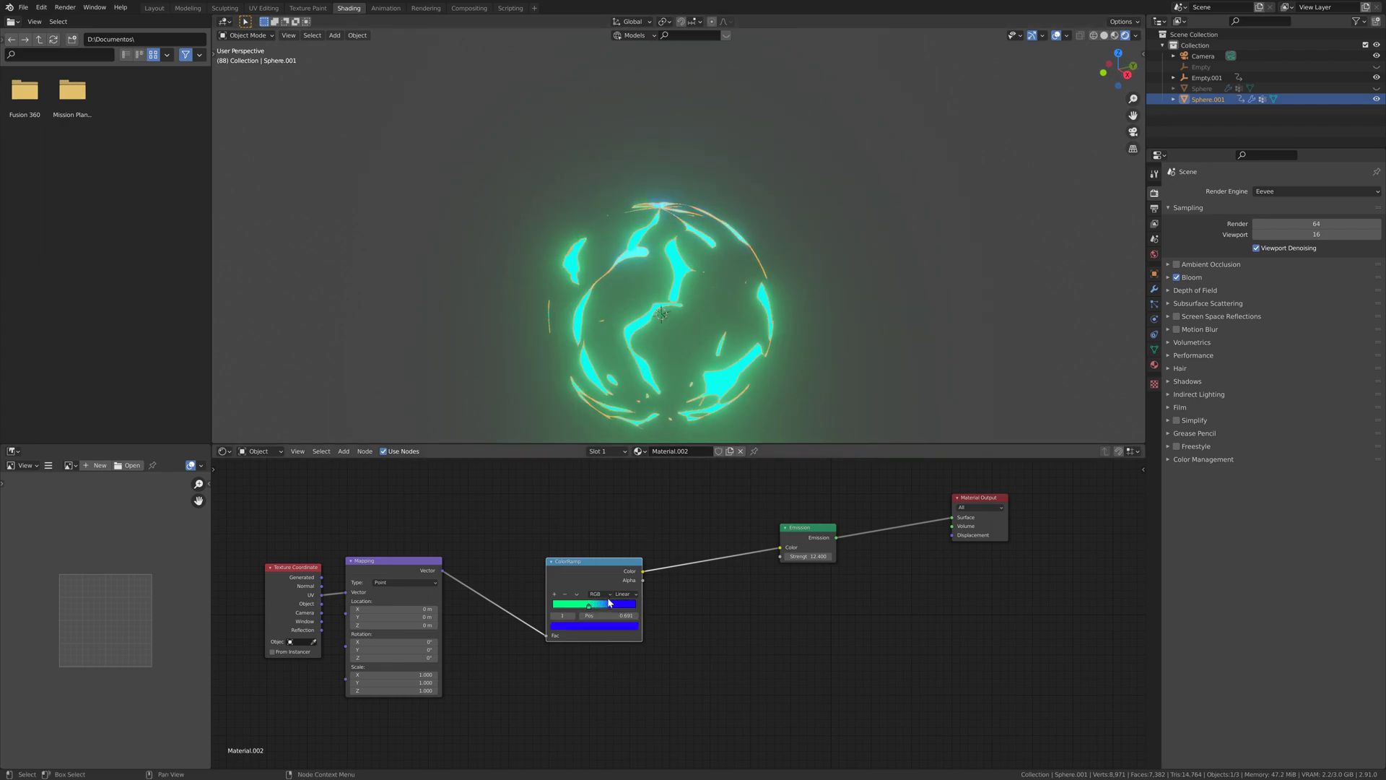
Inspect the glowing sphere from several angles, then switch to the Layout workspace and display the viewport in Rendered shading.
middle_drag(769, 361, 744, 317)
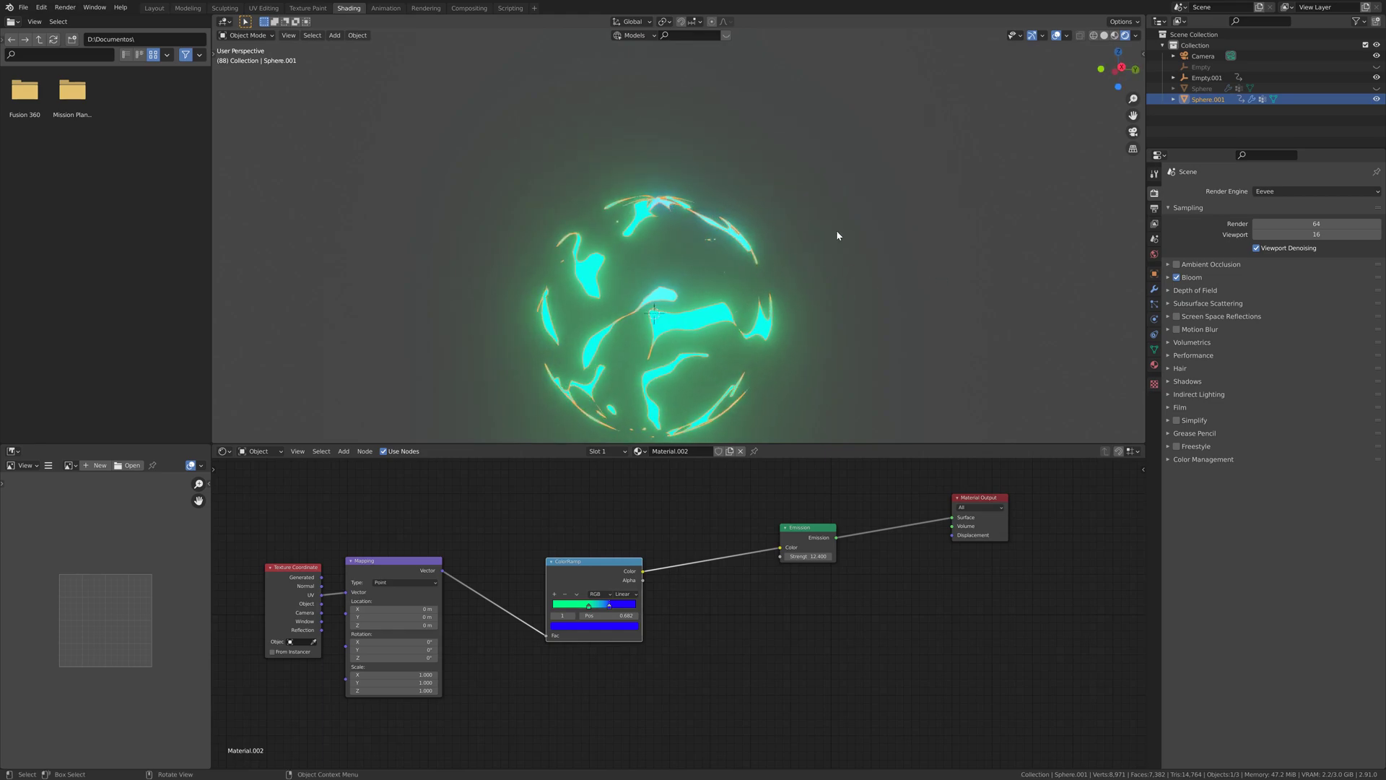
middle_drag(559, 243, 559, 293)
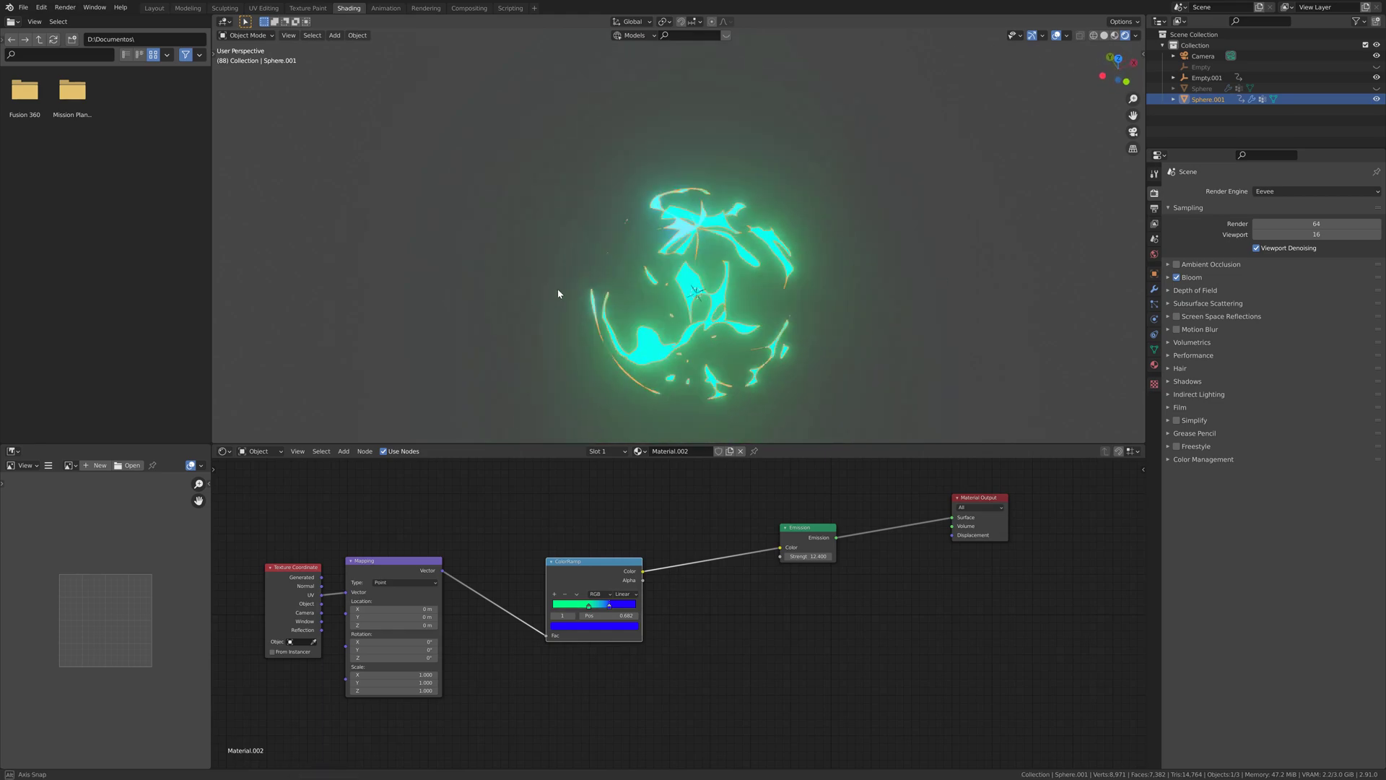
click(153, 8)
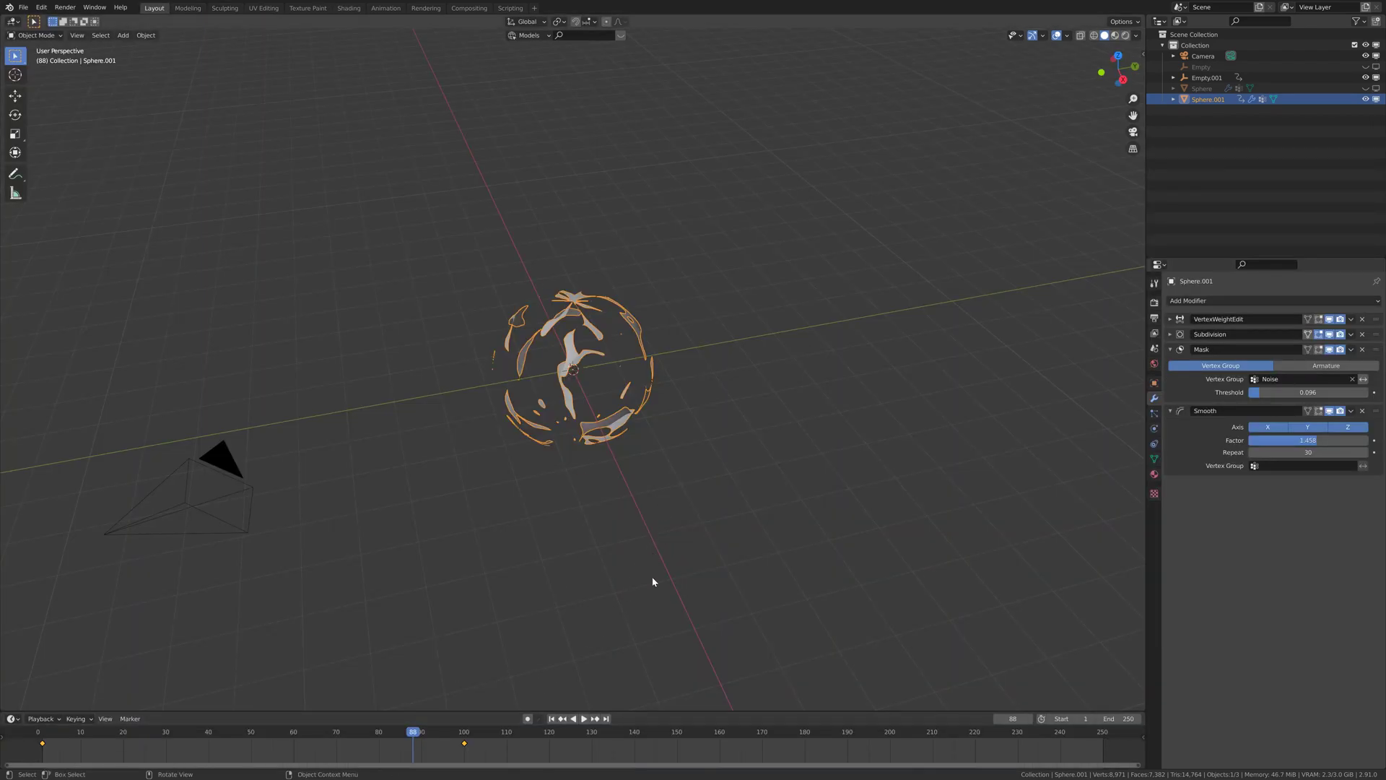
key(z)
click(686, 284)
middle_drag(686, 284, 505, 628)
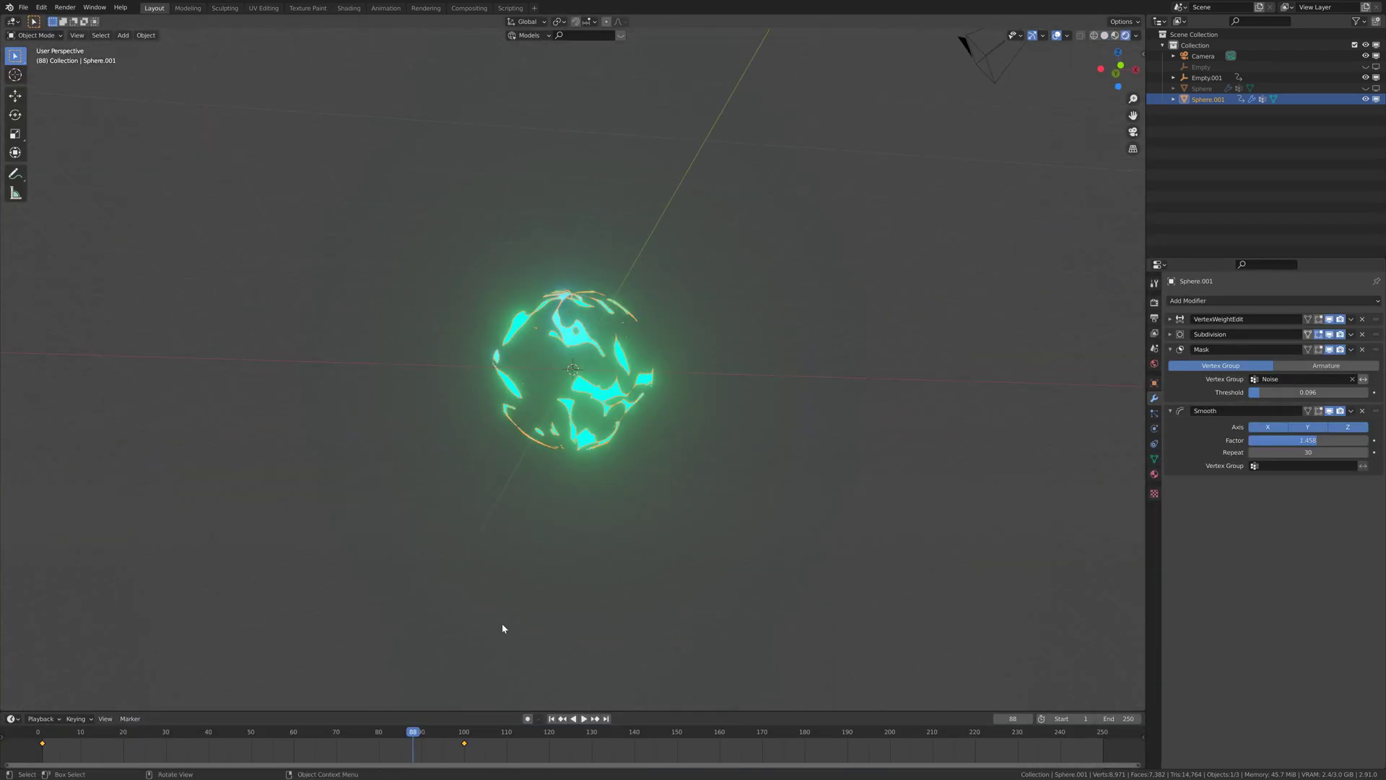
Rewind the animation to frame 0, look through the camera, and play the sphere's expansion and dissolve before stopping playback.
click(40, 733)
middle_drag(615, 468, 573, 479)
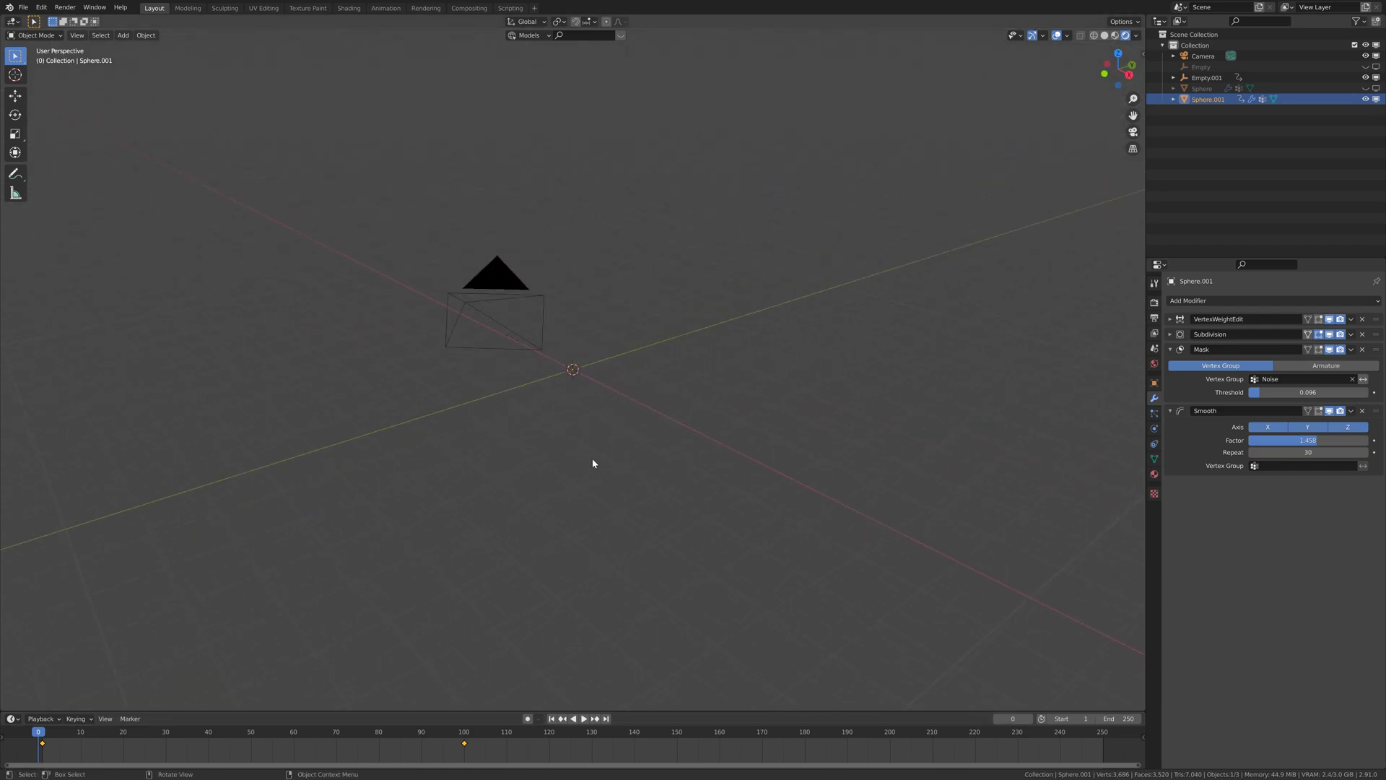
key(KP_0)
key(space)
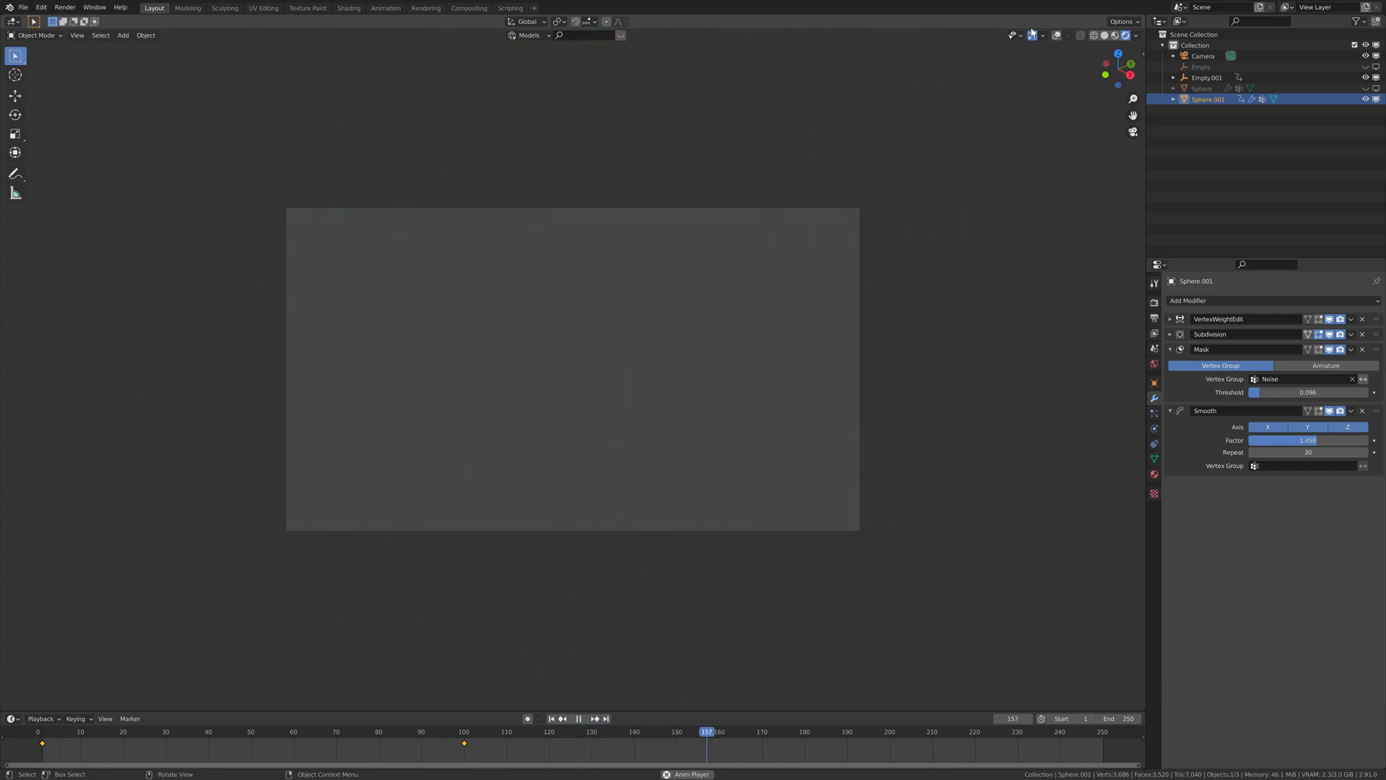
key(space)
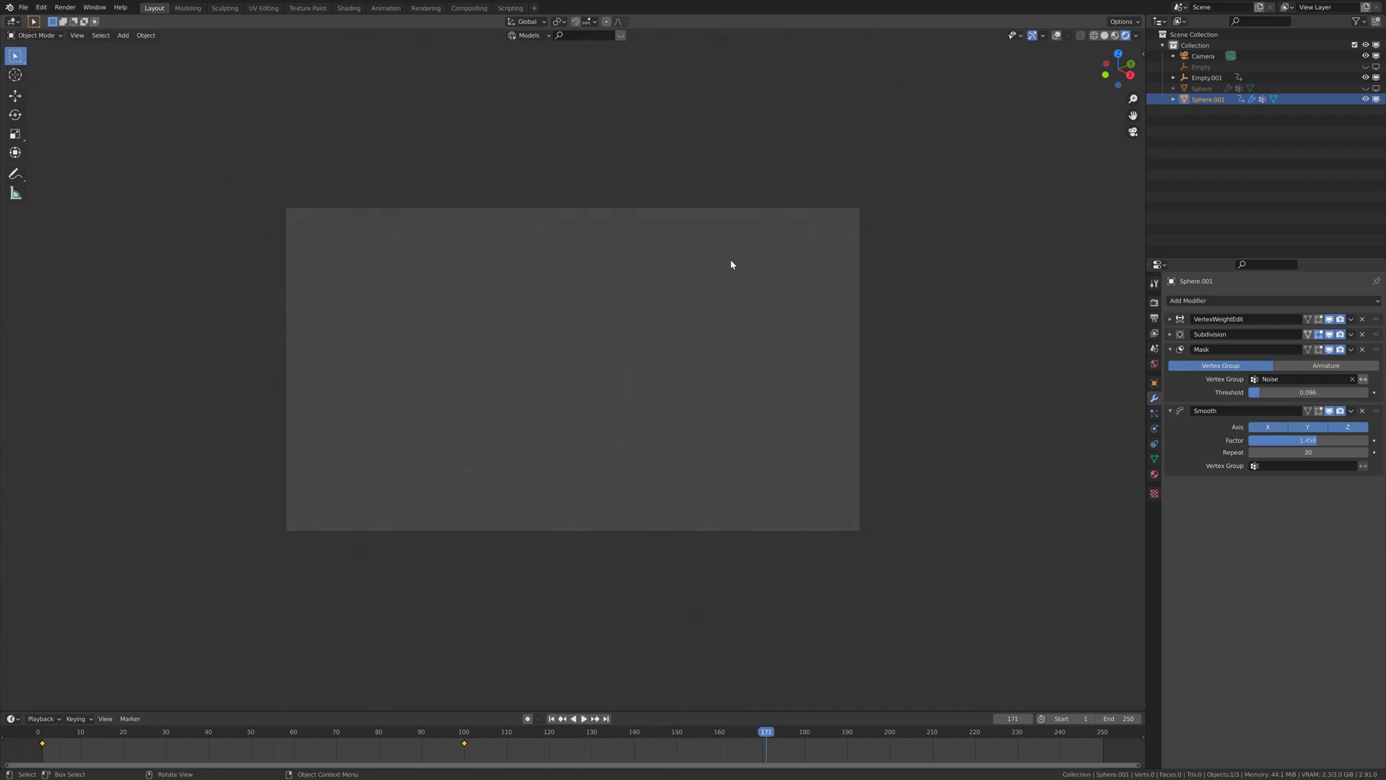